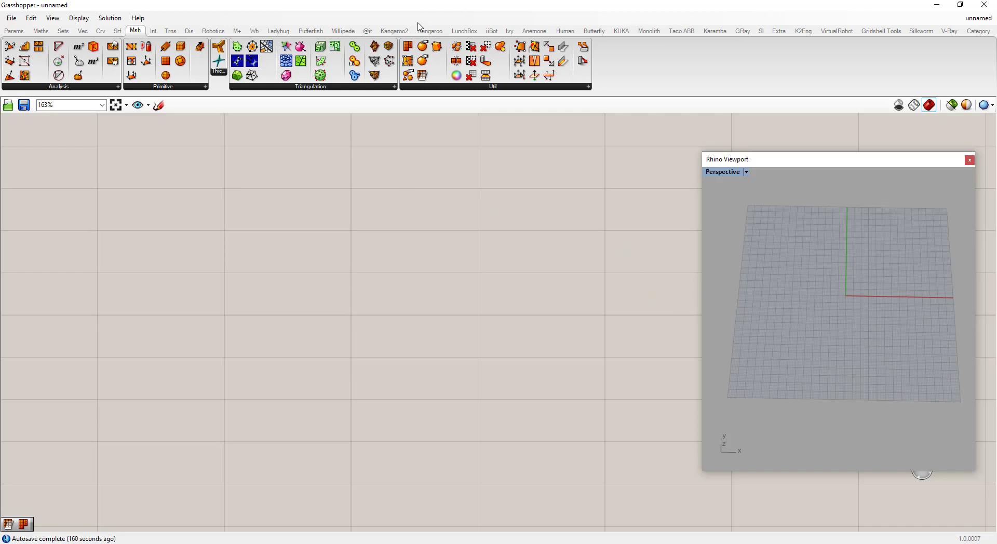
# Step: Show the Kangaroo2 component tab in Grasshopper
pyautogui.click(405, 32)
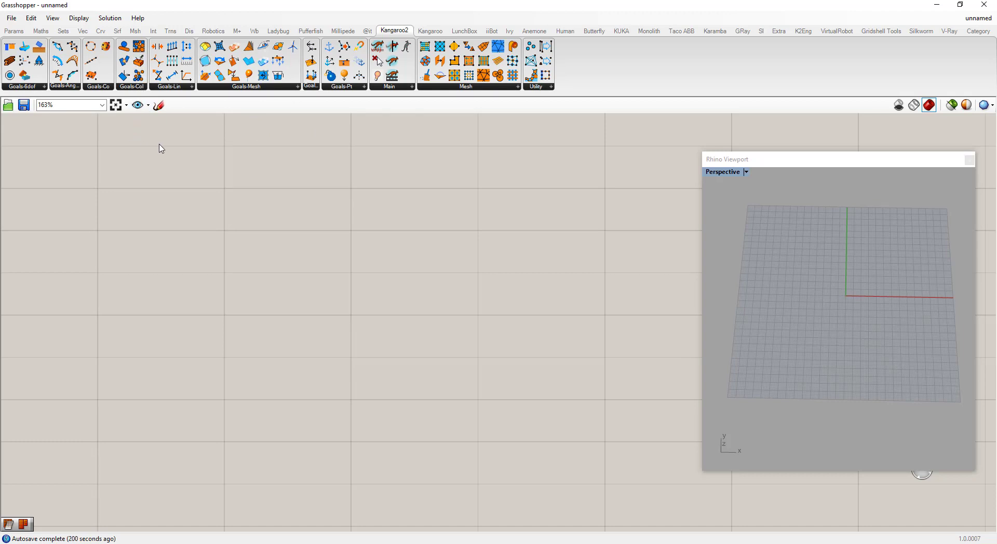
# Step: Place a Solver from the Kangaroo2 Main panel on the canvas and zoom out to 100%
pyautogui.click(391, 89)
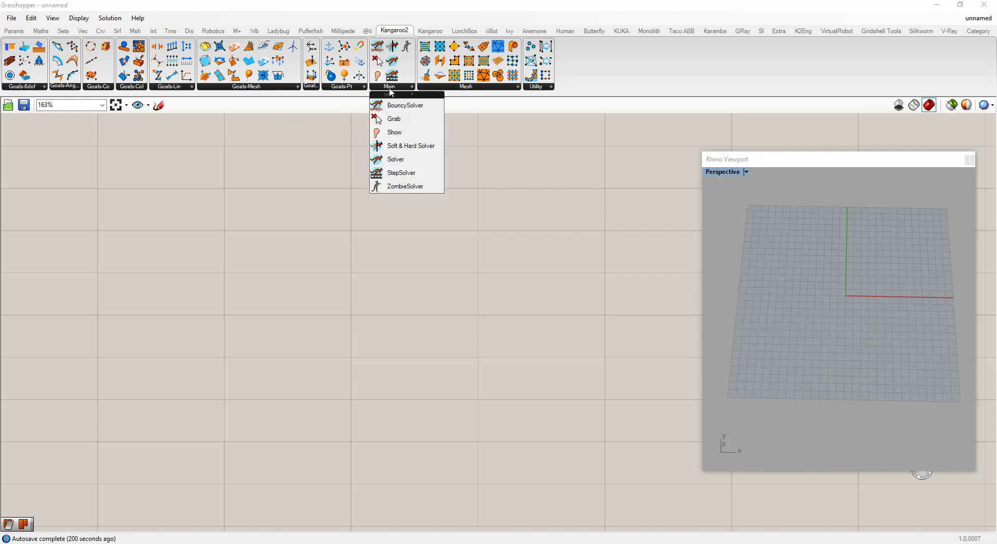
pyautogui.click(402, 165)
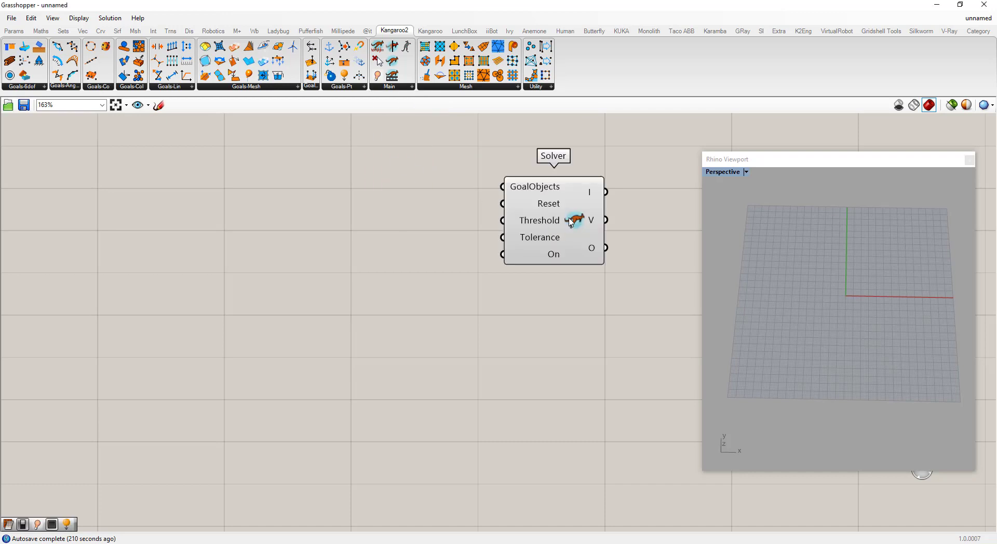
pyautogui.click(603, 223)
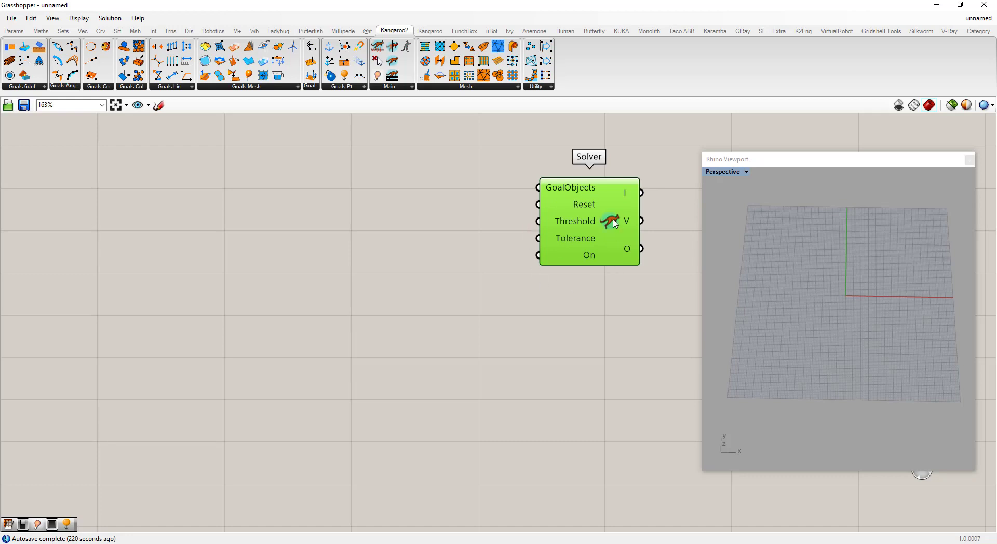
pyautogui.scroll(-3, 537, 275)
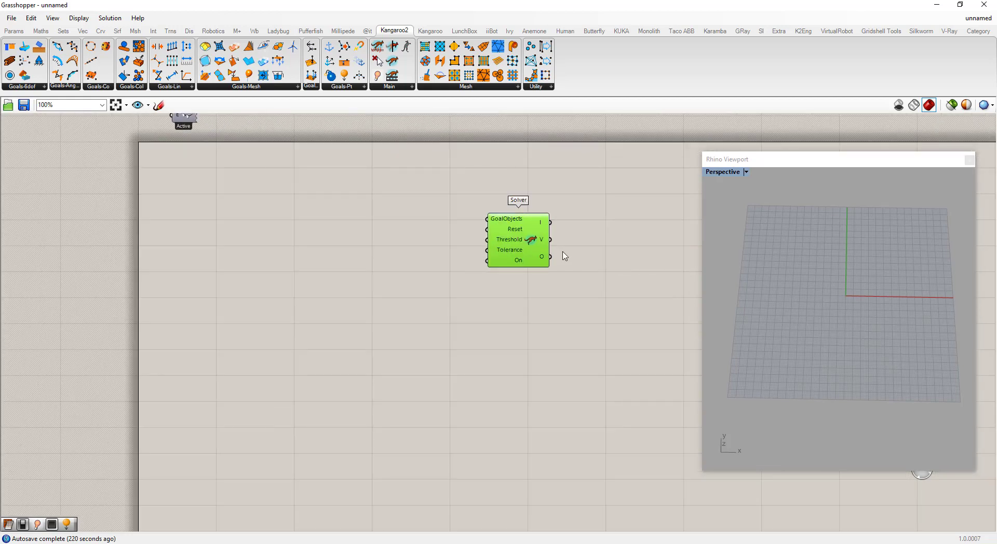
# Step: Draw a closed eight-point paisley curve in the Rhino viewport with the Curve command
pyautogui.click(860, 285)
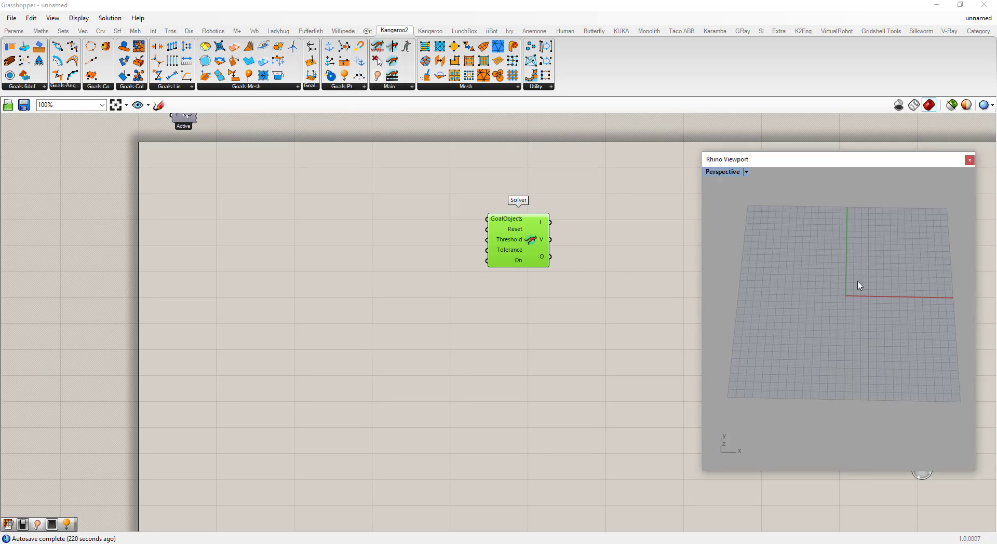
pyautogui.write('curve')
pyautogui.press('Return')
pyautogui.click(784, 276)
pyautogui.click(836, 249)
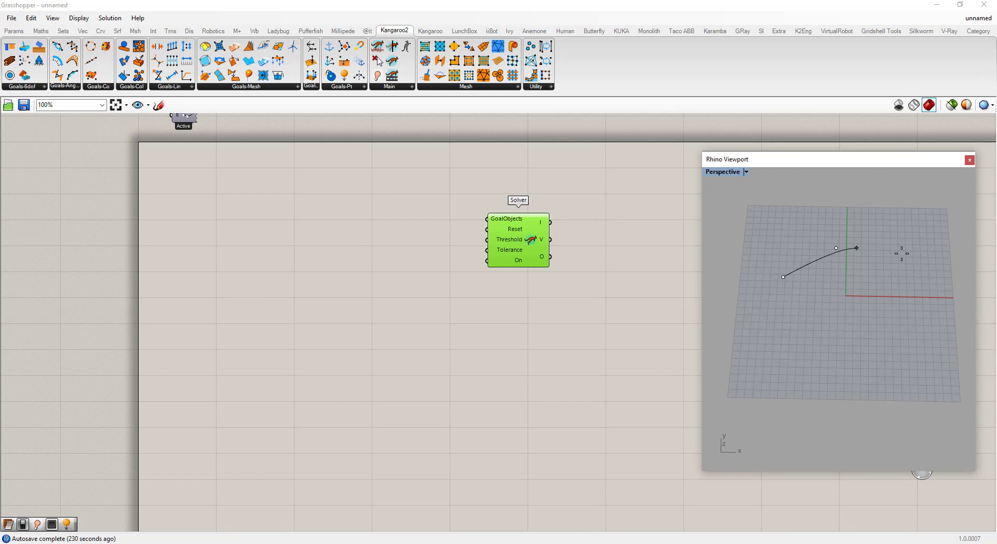
pyautogui.click(905, 280)
pyautogui.click(906, 340)
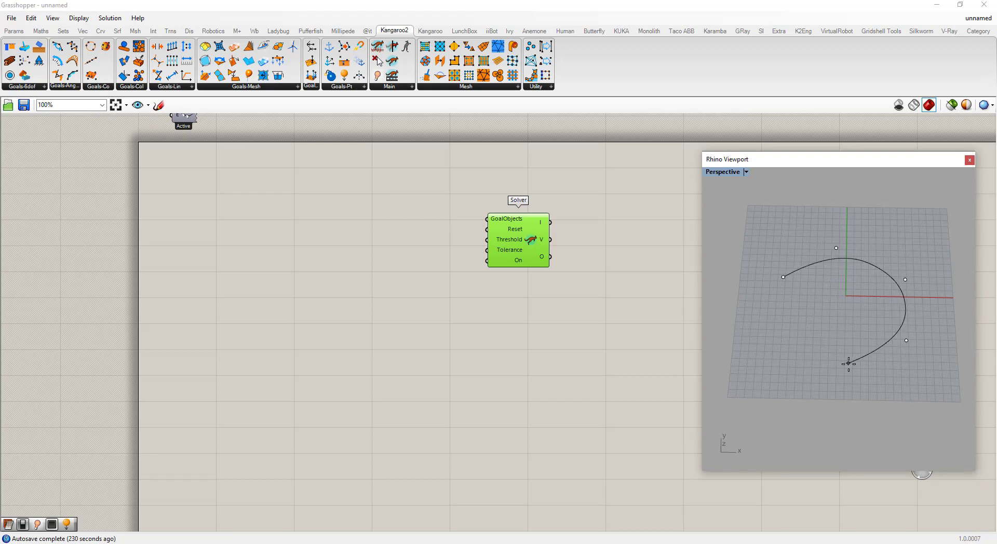
pyautogui.click(849, 364)
pyautogui.click(843, 319)
pyautogui.click(863, 300)
pyautogui.click(823, 282)
pyautogui.click(783, 278)
pyautogui.click(855, 310)
# Step: Reshape the paisley by dragging its upper, bottom, left and tip control points
pyautogui.click(863, 300)
pyautogui.moveTo(863, 301); pyautogui.dragTo(857, 292)
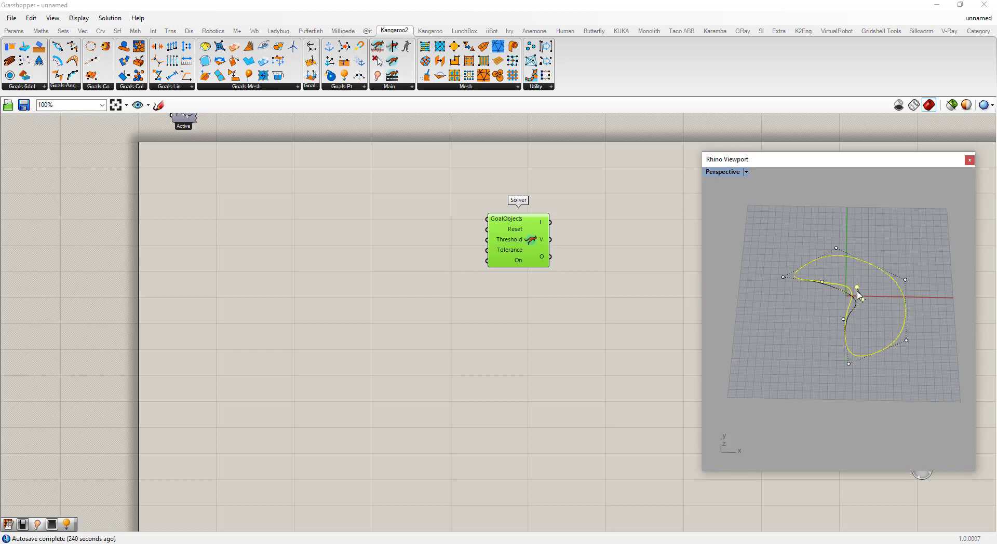
pyautogui.click(849, 363)
pyautogui.moveTo(849, 364); pyautogui.dragTo(862, 353)
pyautogui.click(843, 319)
pyautogui.moveTo(843, 319); pyautogui.dragTo(834, 323)
pyautogui.click(823, 281)
pyautogui.moveTo(822, 282); pyautogui.dragTo(851, 294)
pyautogui.click(857, 287)
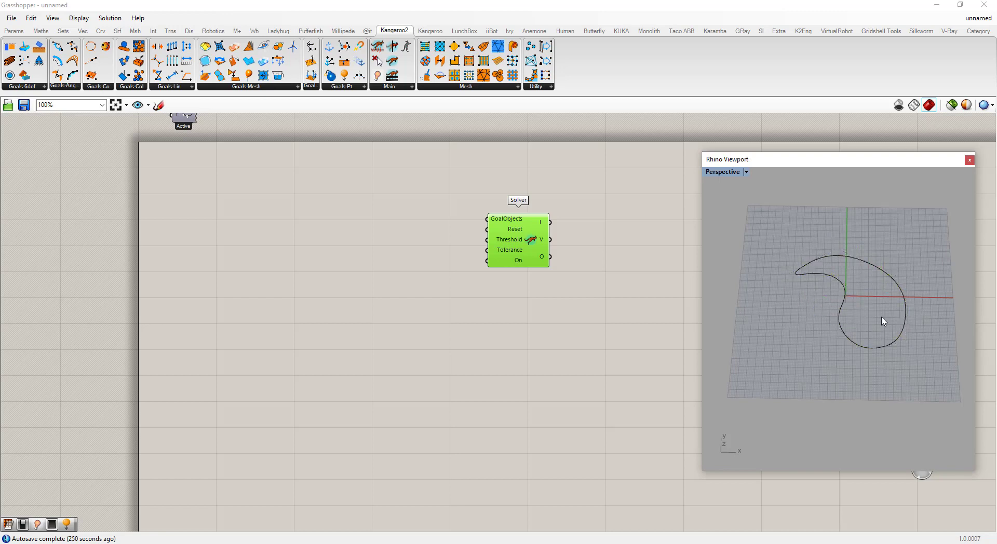
# Step: Select the paisley curve and run Planar on it
pyautogui.click(886, 347)
pyautogui.click(887, 372)
pyautogui.click(849, 341)
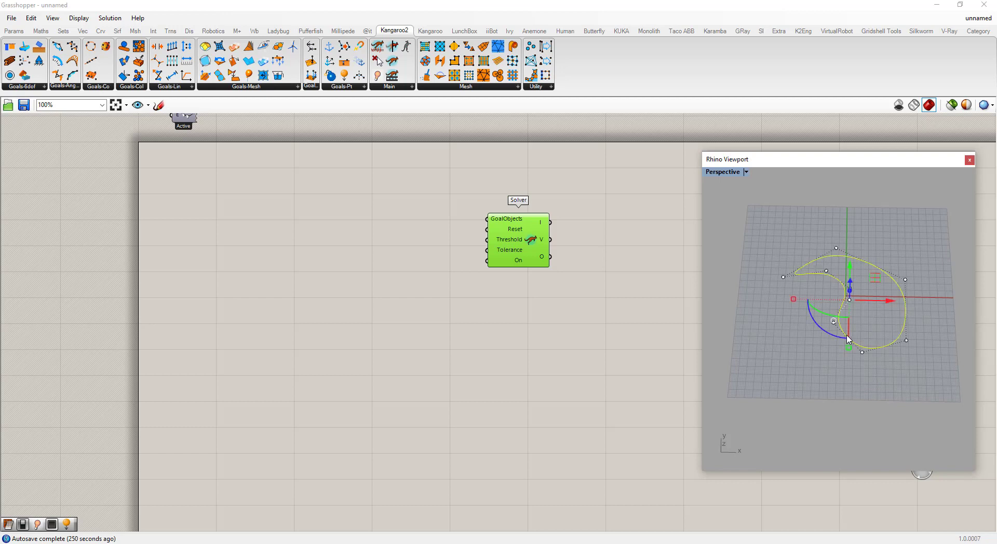
pyautogui.write('planar')
pyautogui.press('Return')
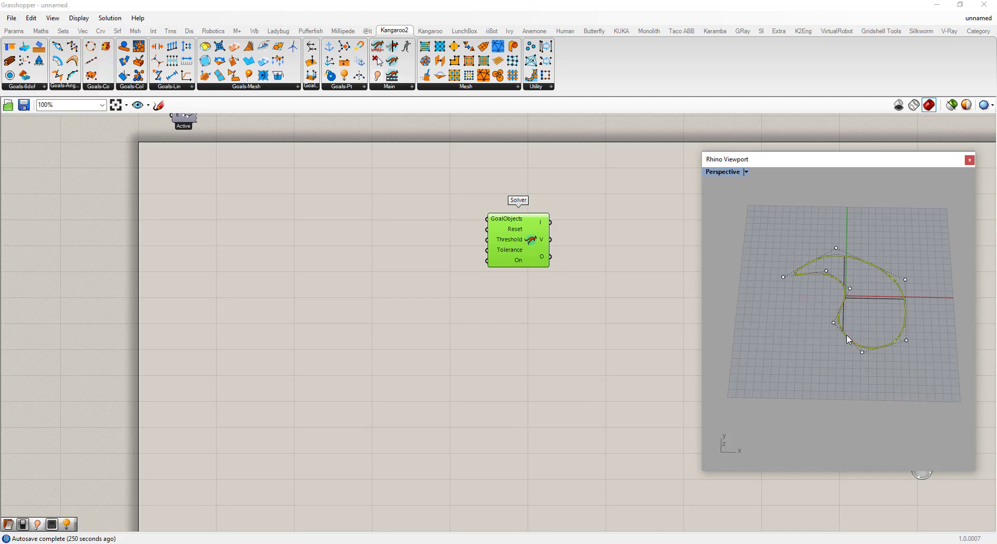
# Step: Add a Params Brep parameter and set the paisley curve into it with Set Multiple Breps
pyautogui.click(840, 379)
pyautogui.click(876, 301)
pyautogui.click(14, 30)
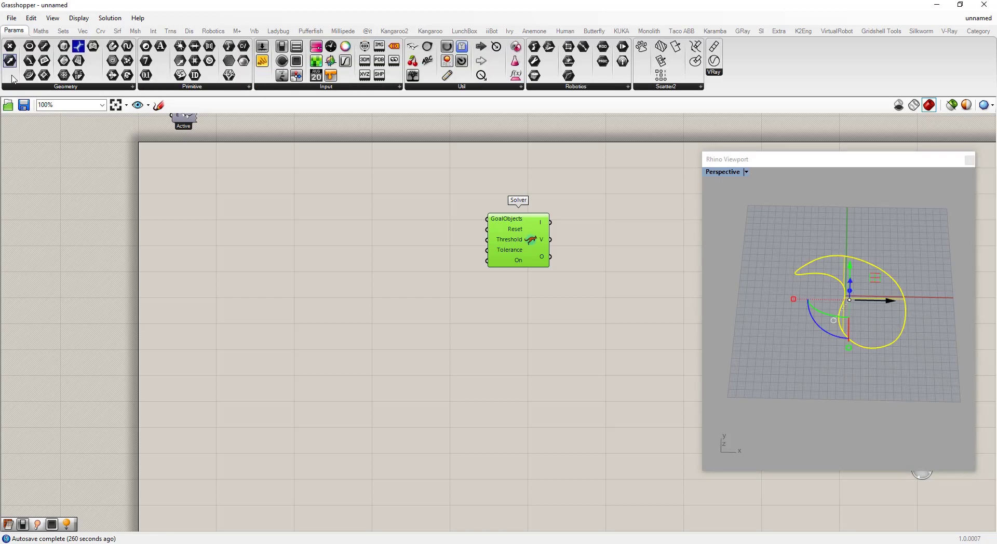
pyautogui.moveTo(79, 47); pyautogui.dragTo(172, 213)
pyautogui.rightClick(172, 214)
pyautogui.click(215, 358)
# Step: Inspect the resulting flat red paisley surface in the Rhino viewport
pyautogui.click(885, 370)
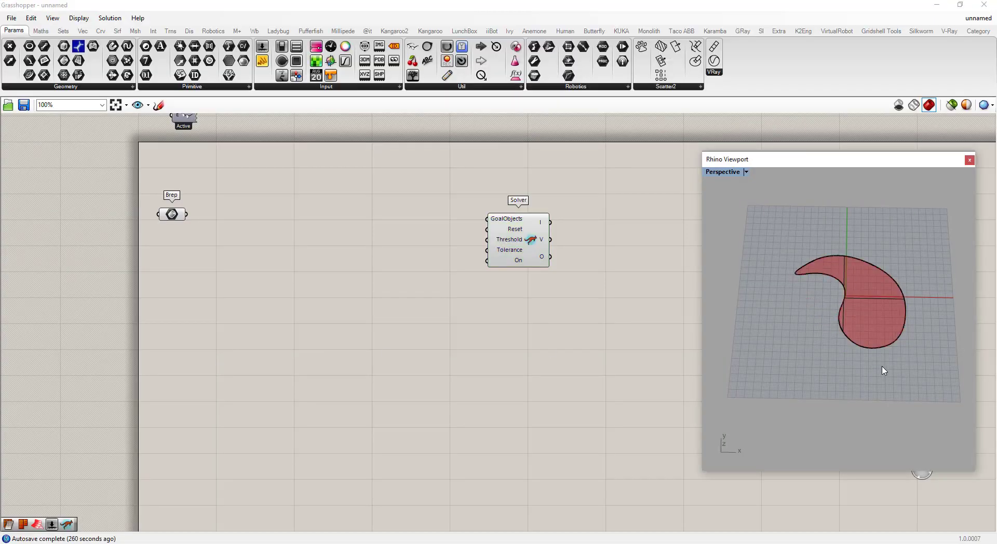
pyautogui.click(801, 270)
pyautogui.press('Escape')
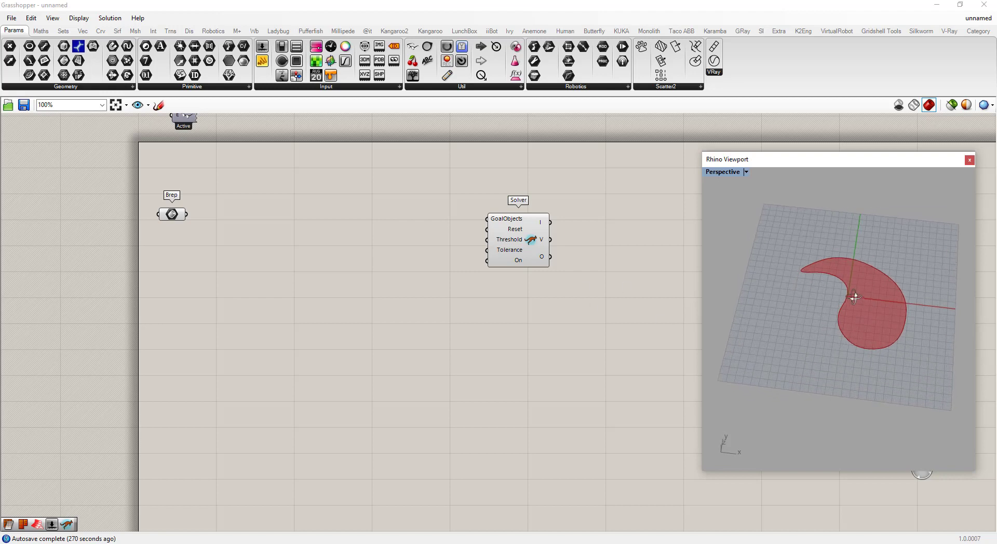
pyautogui.moveTo(848, 288); pyautogui.dragTo(822, 320, button='right')
pyautogui.scroll(4, 862, 309)
pyautogui.scroll(-3, 859, 306)
# Step: Add a Mesh Brep component via the 'mesh' search and wire the Brep into its B input
pyautogui.doubleClick(220, 215)
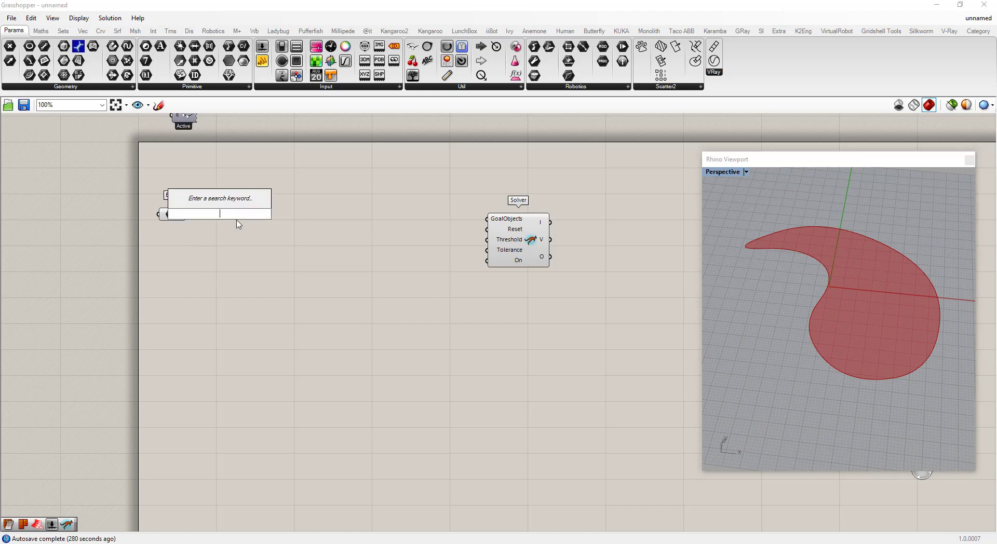
pyautogui.write('bre')
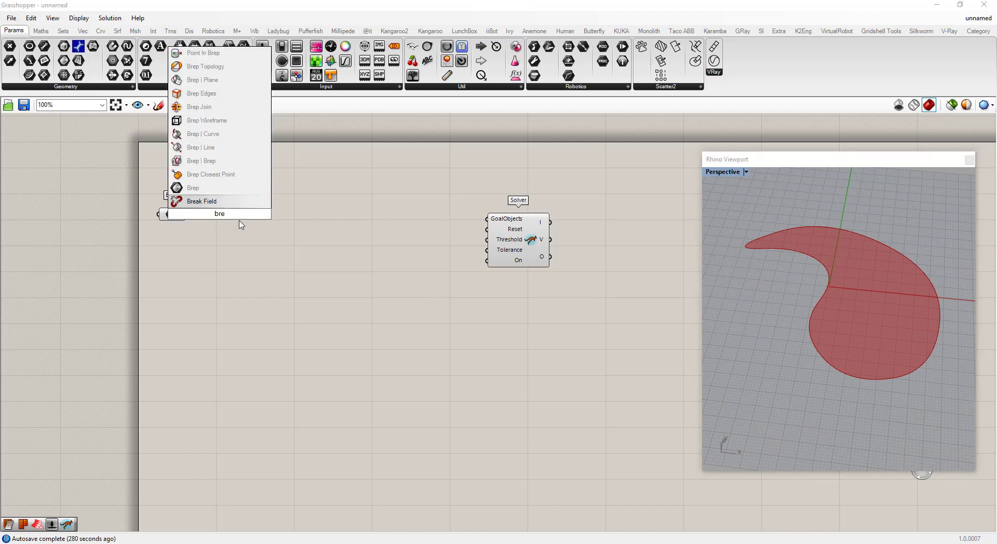
pyautogui.press('BackSpace')
pyautogui.press('BackSpace')
pyautogui.write('mesh')
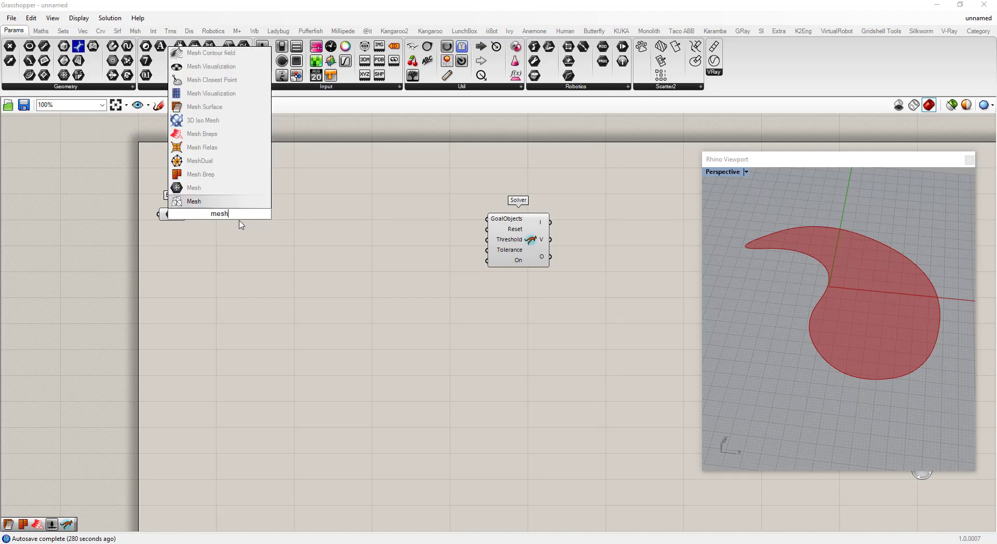
pyautogui.click(222, 175)
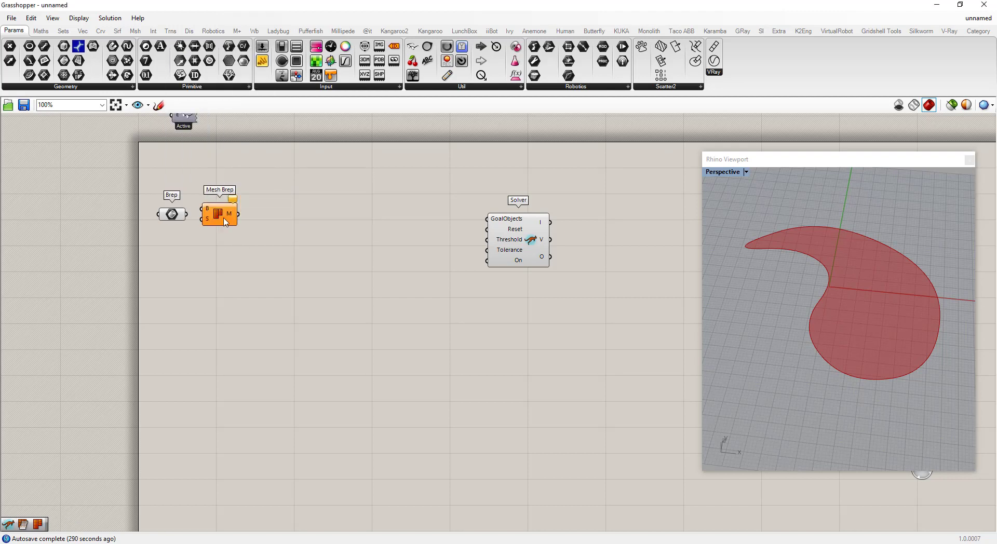
pyautogui.moveTo(224, 215); pyautogui.dragTo(242, 233)
pyautogui.moveTo(186, 214); pyautogui.dragTo(240, 232)
# Step: Orbit around the red mesh in the viewport and nudge Mesh Brep into place
pyautogui.click(560, 291)
pyautogui.scroll(2, 896, 327)
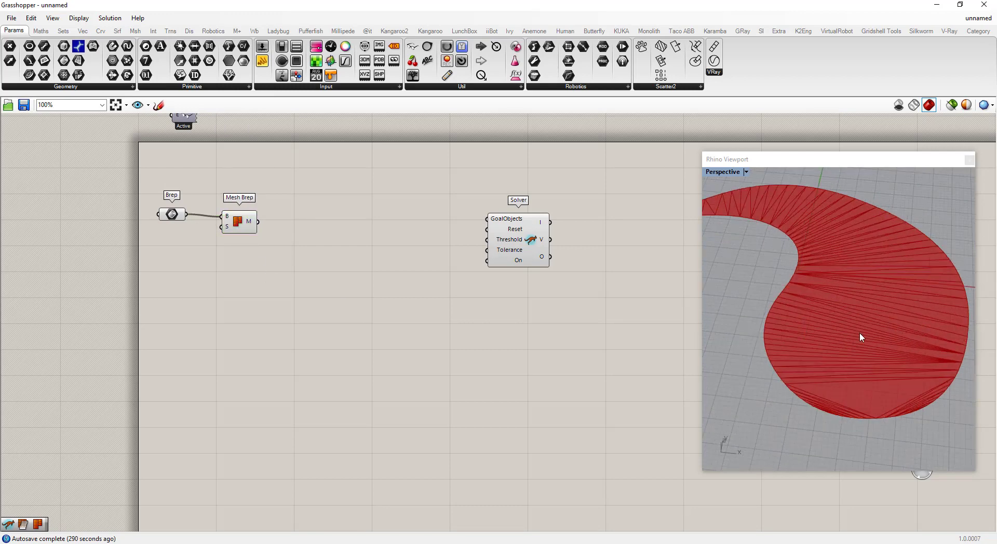
pyautogui.scroll(-2, 833, 335)
pyautogui.moveTo(830, 333); pyautogui.dragTo(835, 313, button='right')
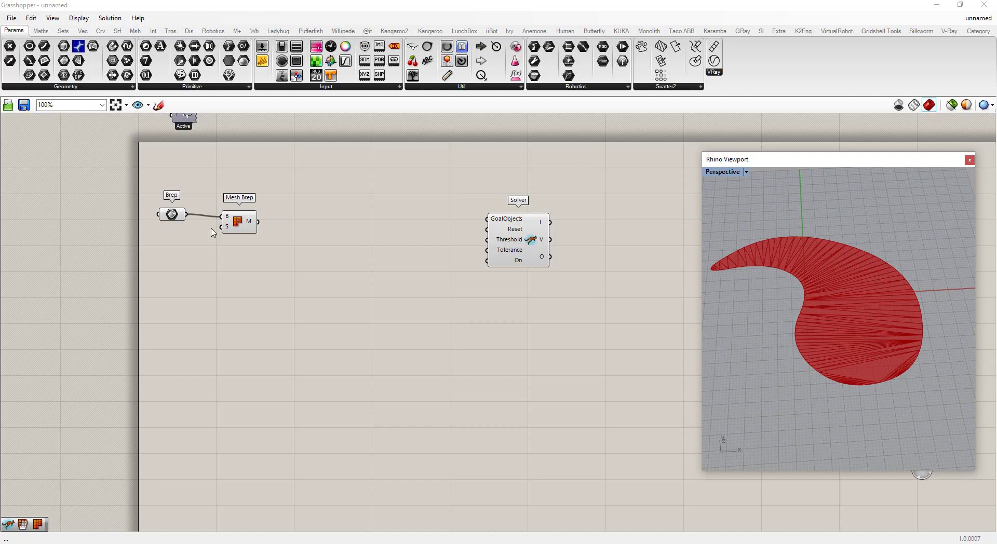
pyautogui.scroll(3, 212, 232)
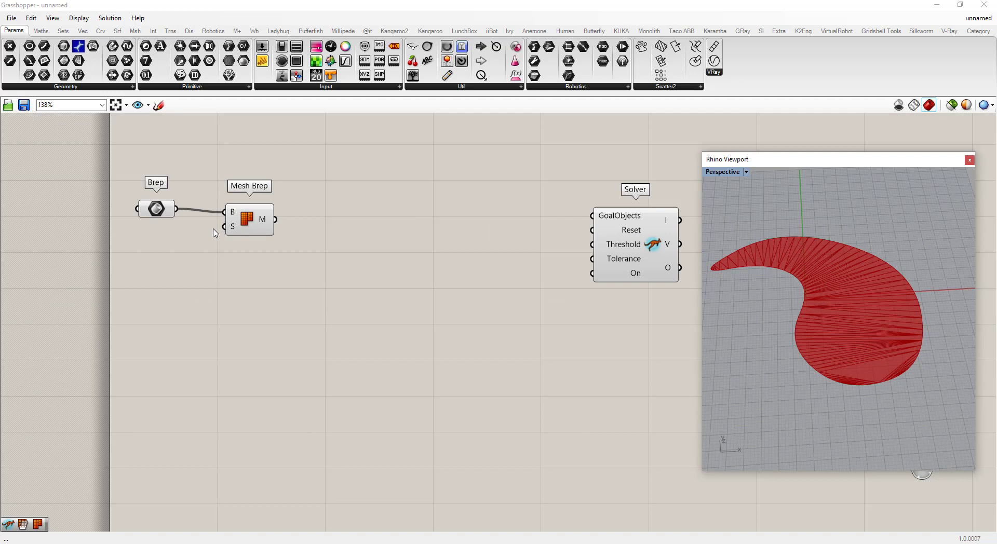
pyautogui.moveTo(255, 216); pyautogui.dragTo(258, 212)
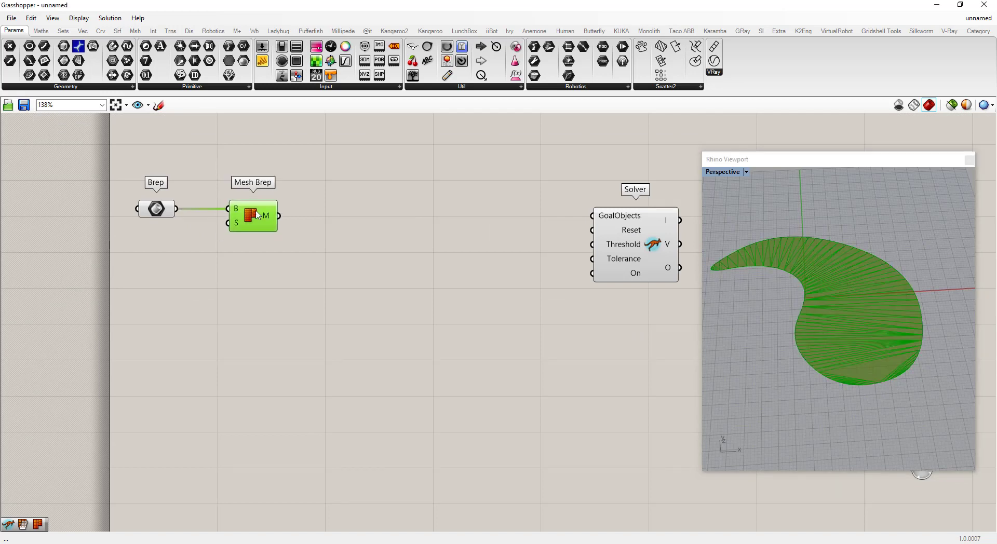
# Step: Adjust Mesh Brep's S settings: Simple Planes off, higher Aspect and a new Max Edge-Length
pyautogui.click(251, 256)
pyautogui.rightClick(237, 226)
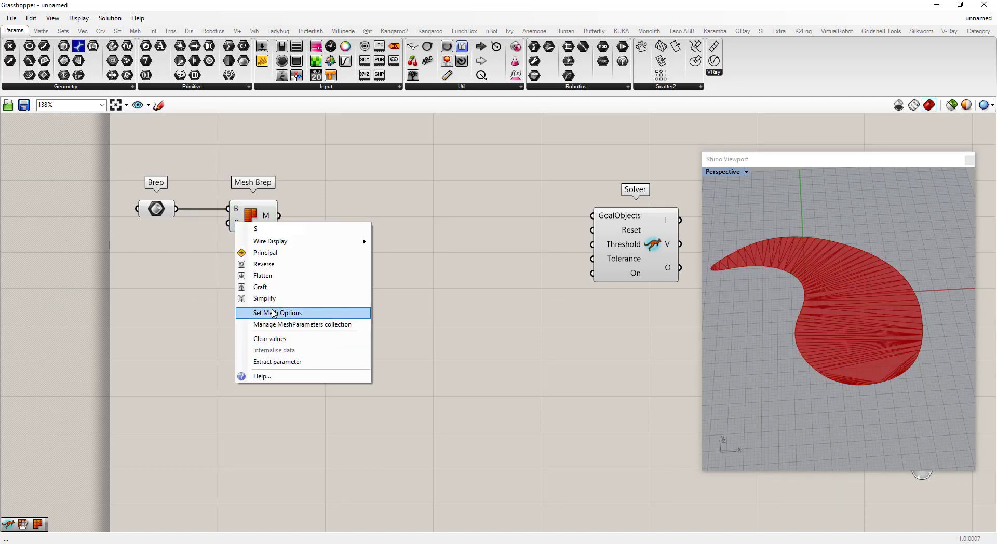
pyautogui.click(274, 312)
pyautogui.click(215, 389)
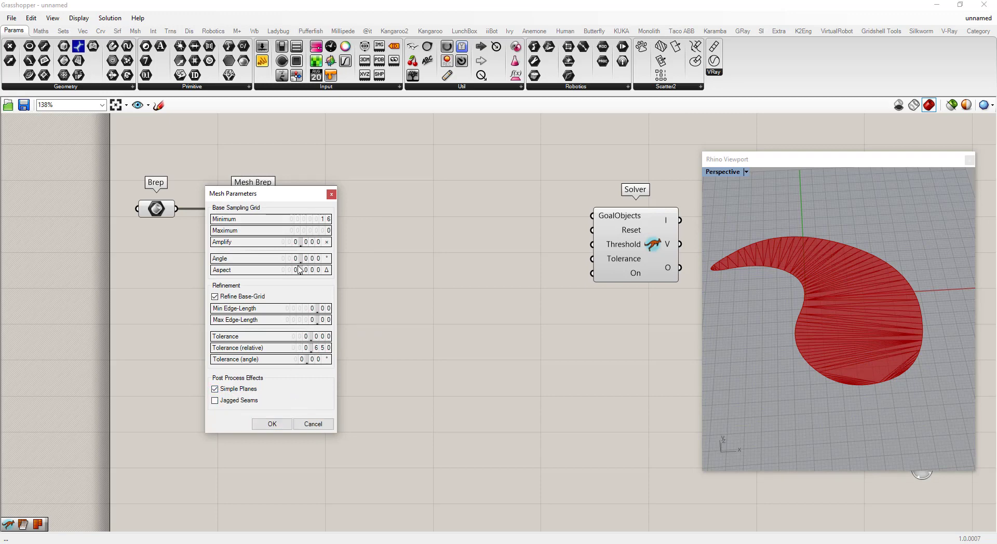
pyautogui.moveTo(299, 270)
pyautogui.mouseDown()
pyautogui.moveTo(302, 225)
pyautogui.moveTo(300, 279)
pyautogui.mouseUp()
pyautogui.moveTo(313, 323); pyautogui.dragTo(313, 311)
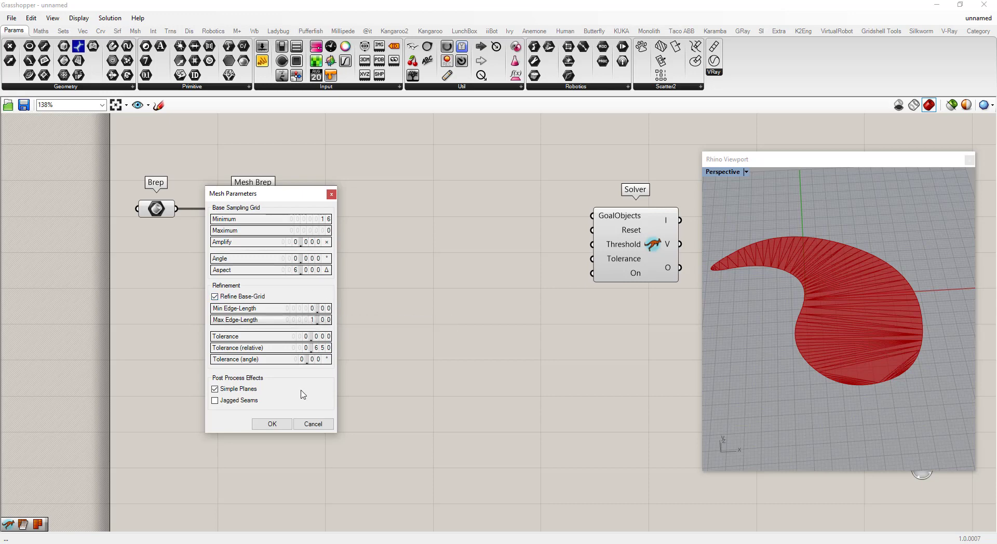
pyautogui.click(270, 424)
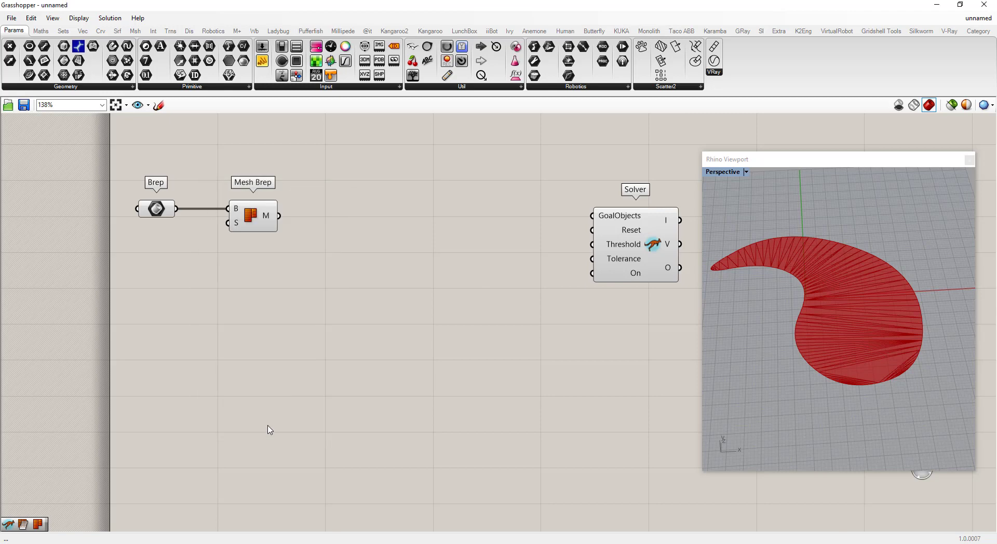
# Step: Reapply the mesh settings with Simple Planes off to get a quad grid mesh, then inspect it
pyautogui.rightClick(238, 226)
pyautogui.click(274, 315)
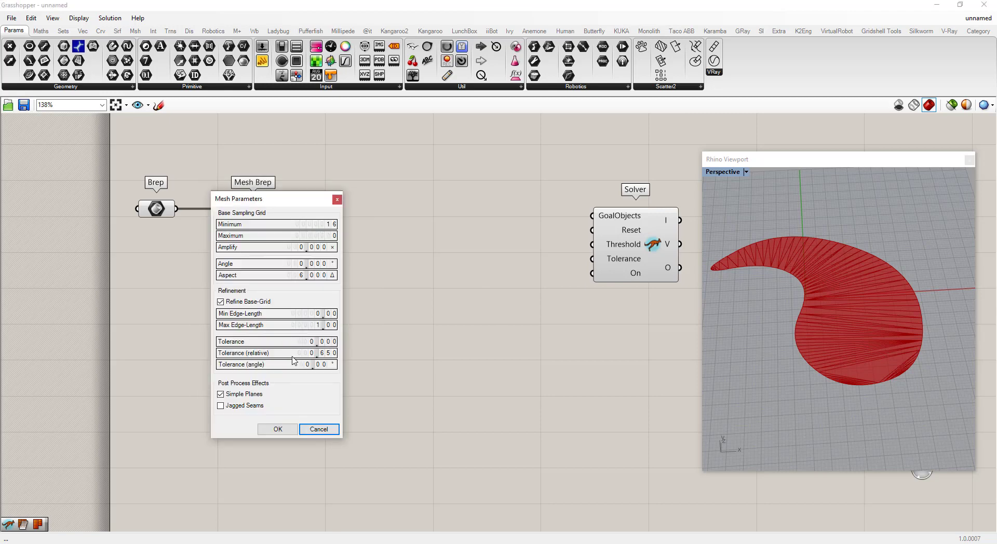
pyautogui.click(221, 395)
pyautogui.click(279, 429)
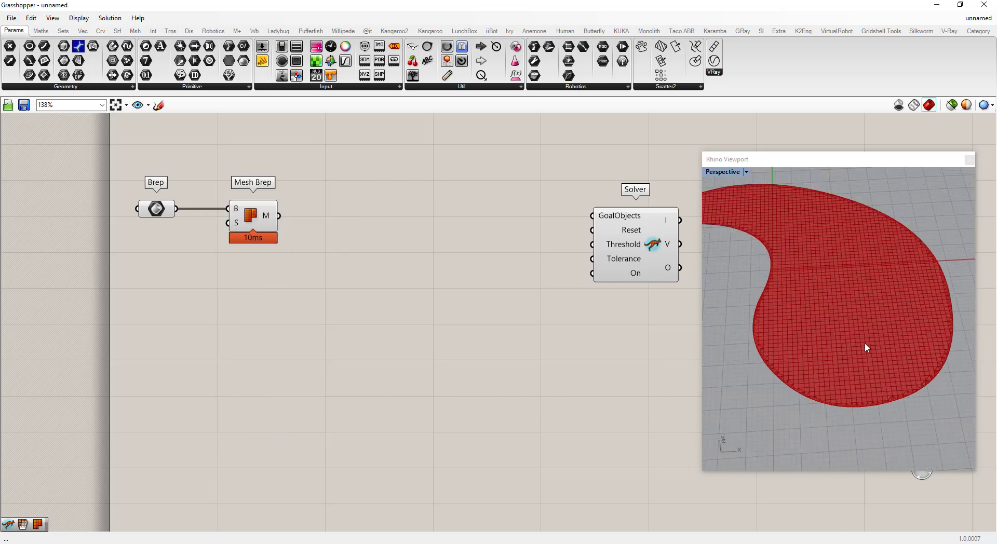
pyautogui.scroll(3, 864, 342)
pyautogui.moveTo(820, 328); pyautogui.dragTo(804, 392, button='right')
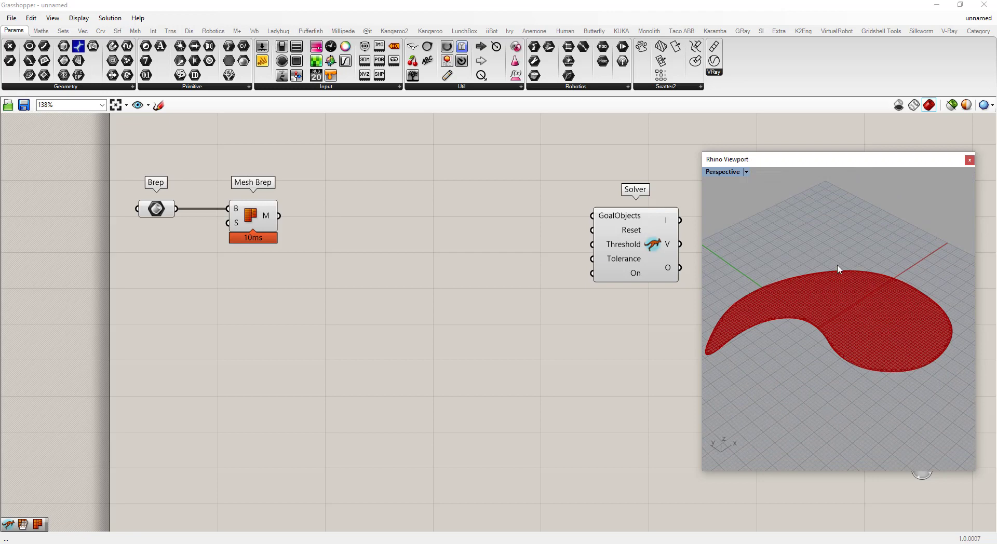
pyautogui.moveTo(852, 342); pyautogui.dragTo(795, 364, button='right')
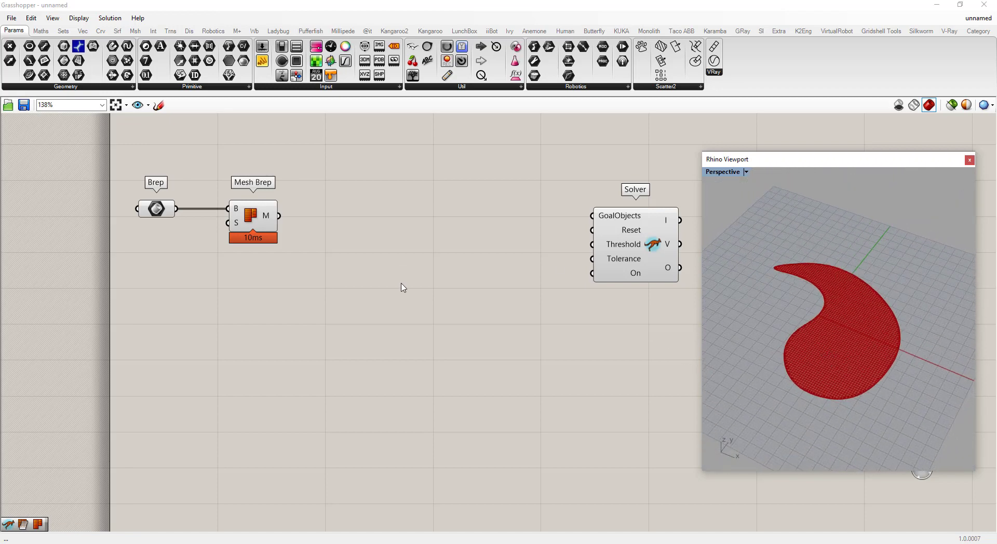
# Step: Move Mesh Brep beside the Brep parameter and highlight its mesh
pyautogui.moveTo(254, 228); pyautogui.dragTo(223, 228)
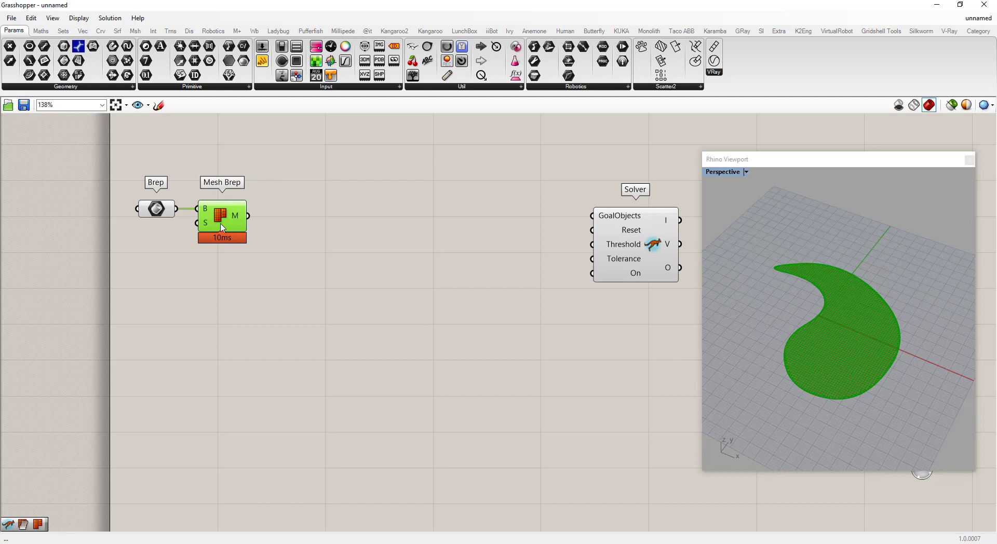
pyautogui.click(236, 280)
pyautogui.rightClick(156, 210)
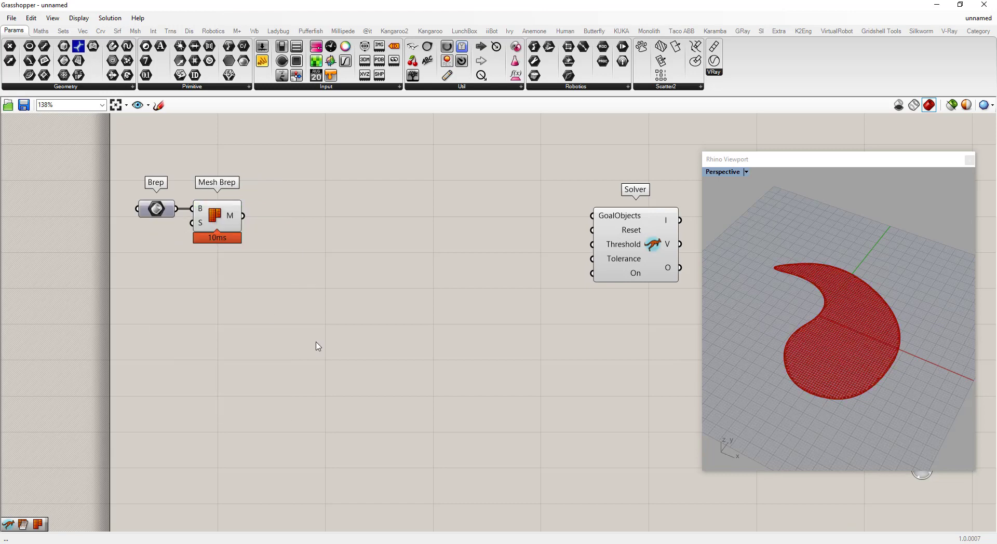
pyautogui.click(222, 217)
pyautogui.click(422, 299)
# Step: Zoom in on the fine quad paisley mesh in the viewport and return to the Kangaroo2 tab
pyautogui.scroll(3, 849, 360)
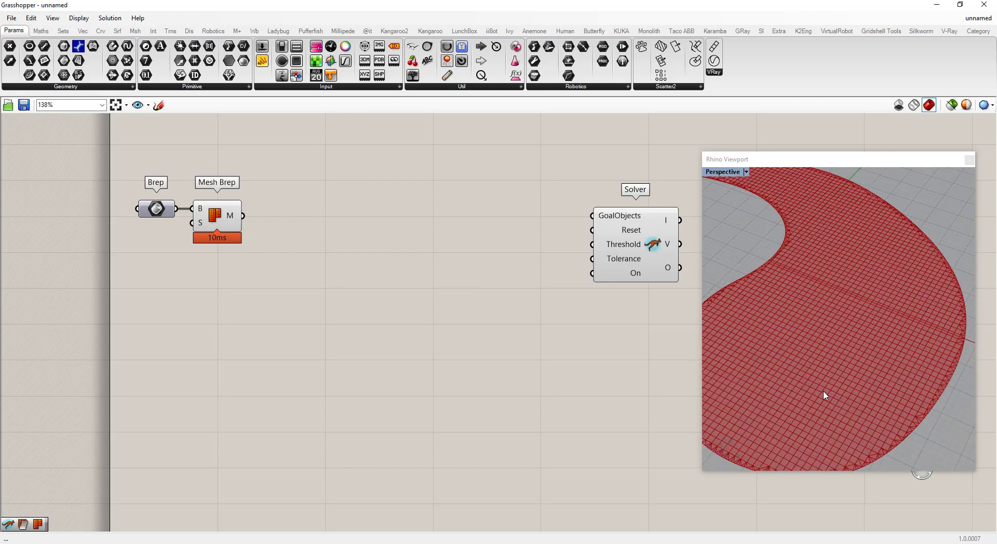
pyautogui.scroll(4, 822, 384)
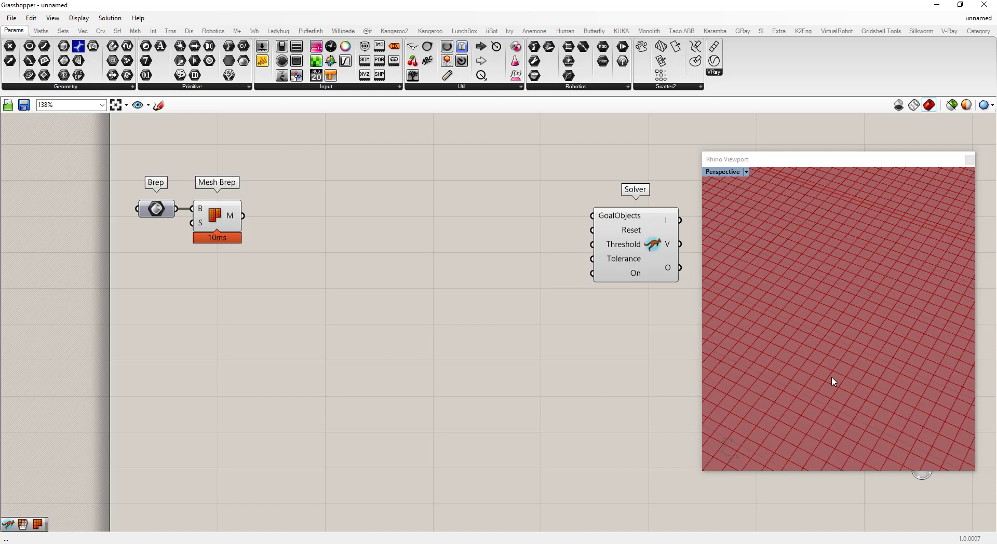
pyautogui.scroll(-10, 842, 374)
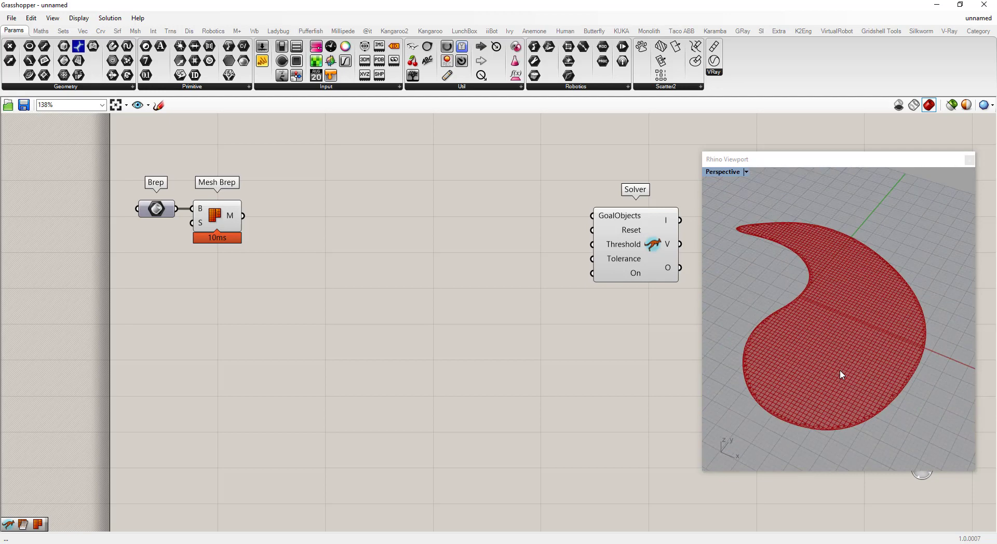
pyautogui.scroll(3, 857, 401)
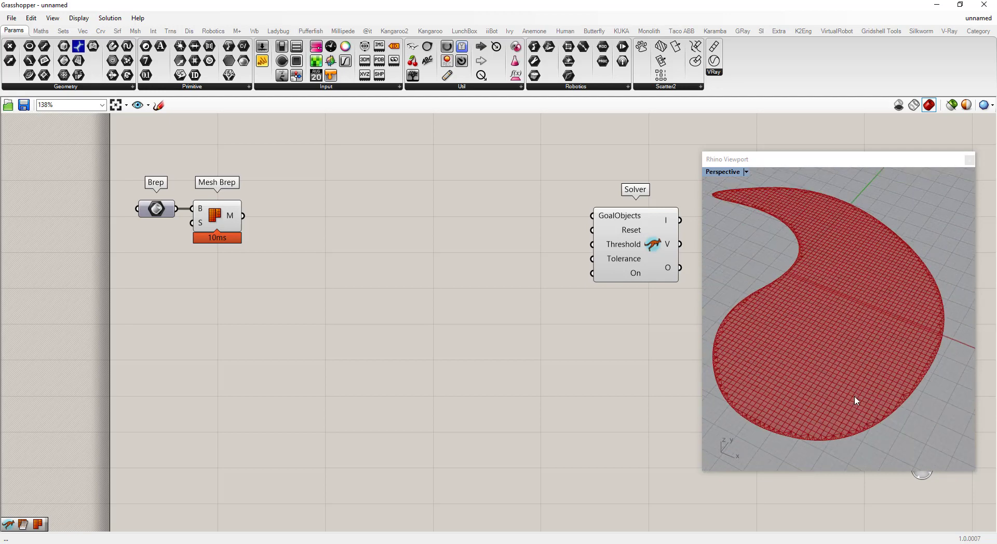
pyautogui.scroll(5, 838, 399)
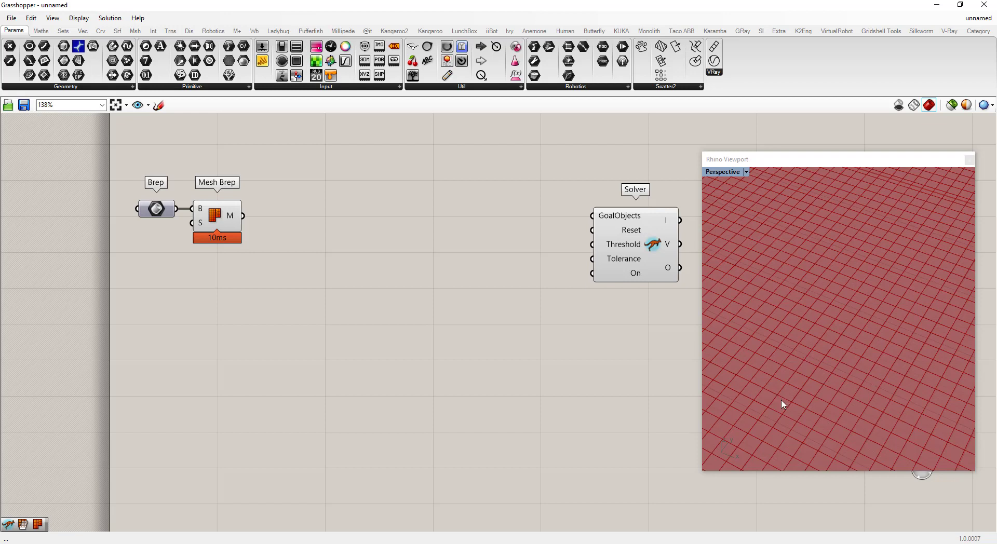
pyautogui.scroll(-5, 871, 382)
pyautogui.scroll(-3, 870, 382)
pyautogui.scroll(2, 868, 379)
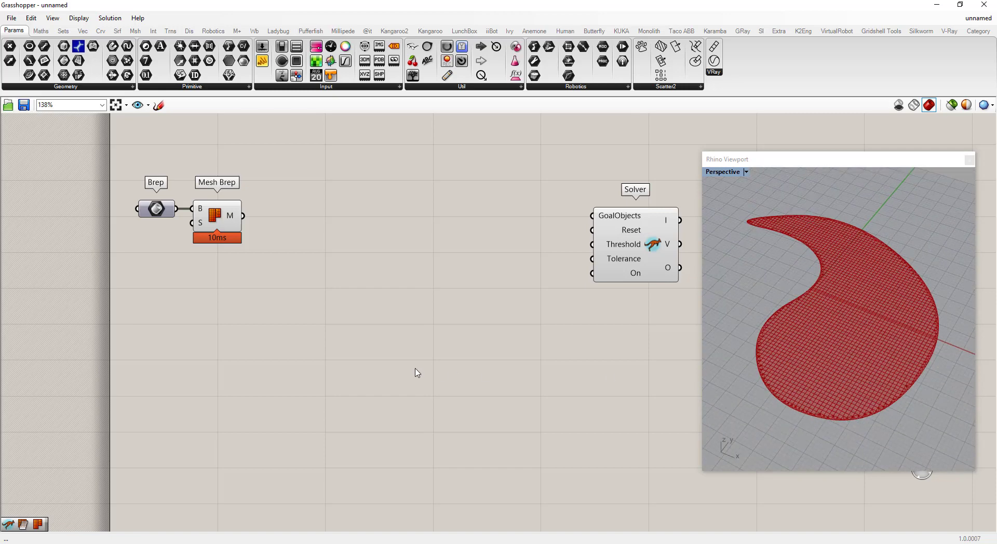
pyautogui.click(396, 30)
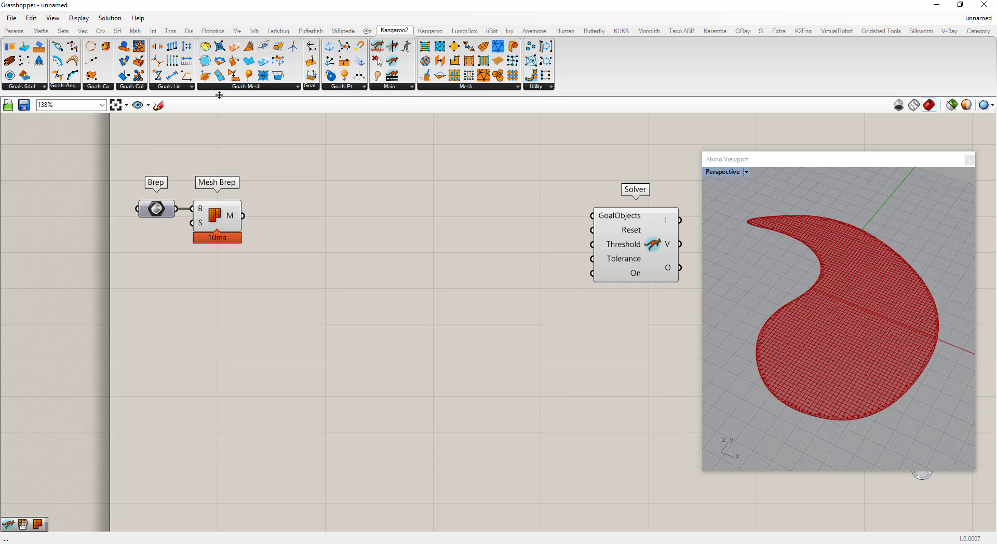
# Step: Place an EdgeLengths goal from Goals-Mesh and feed Mesh Brep's mesh into it
pyautogui.click(235, 87)
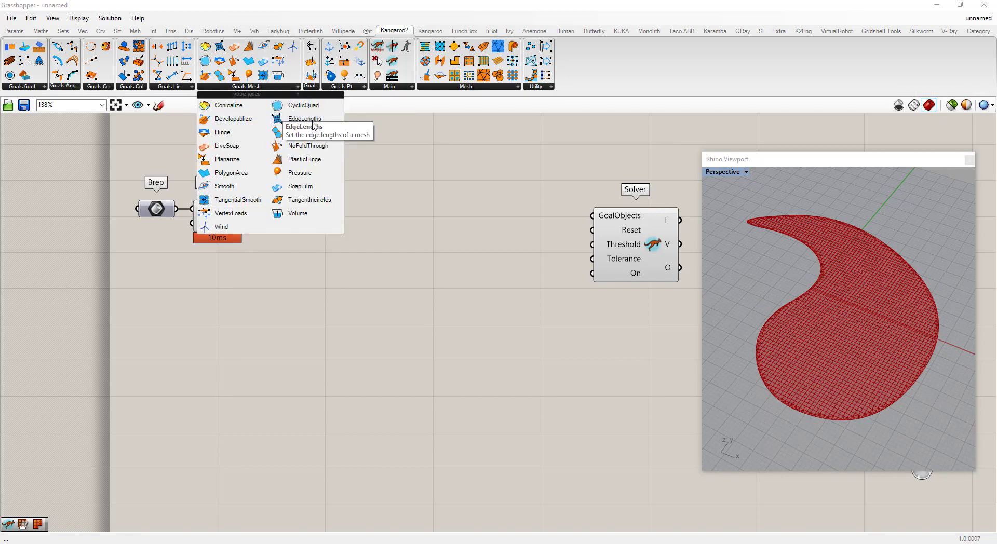
pyautogui.moveTo(317, 124); pyautogui.dragTo(362, 232)
pyautogui.moveTo(243, 216); pyautogui.dragTo(356, 241)
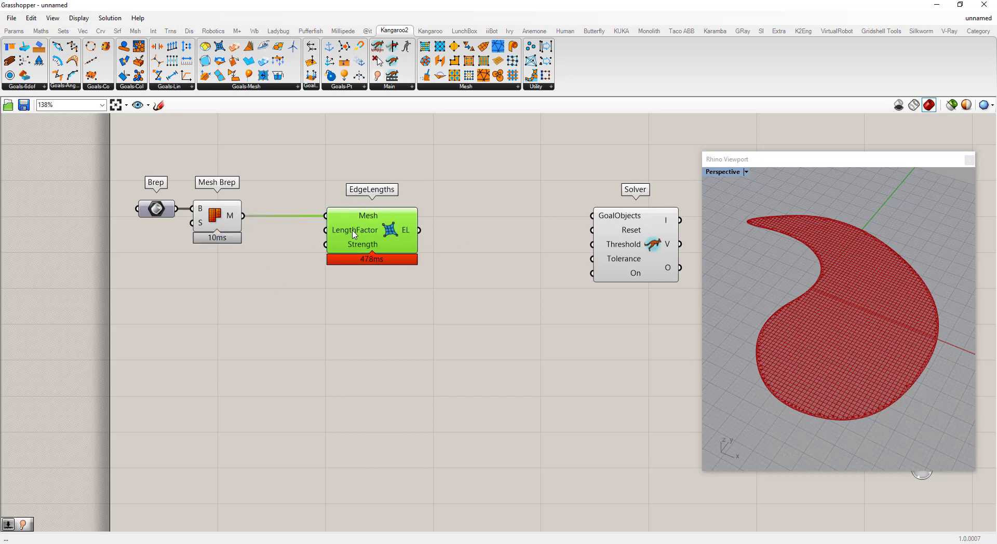
pyautogui.moveTo(354, 235)
pyautogui.moveTo(389, 232); pyautogui.dragTo(438, 232)
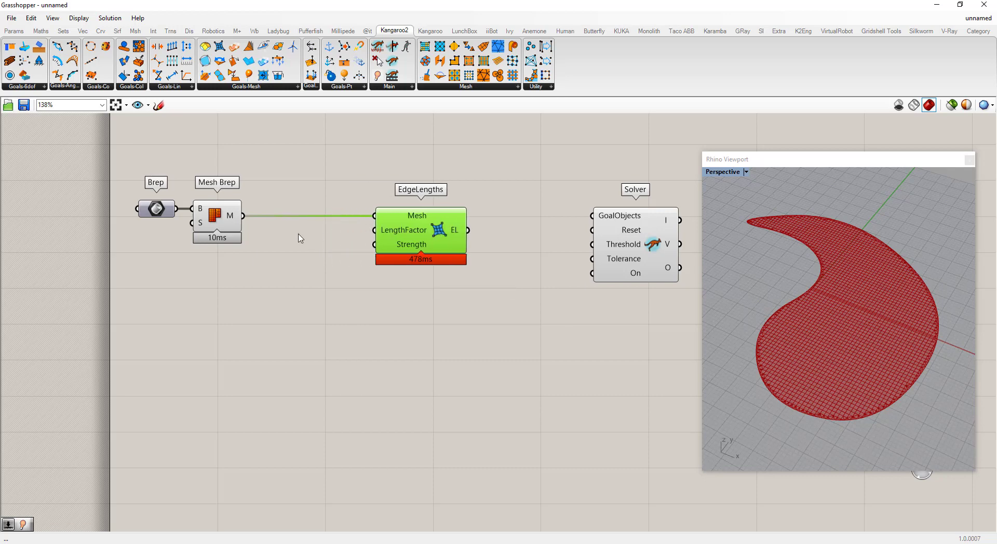
# Step: Create a number slider for LengthFactor from a '0.15' canvas-search entry, making room beside EdgeLengths
pyautogui.doubleClick(300, 234)
pyautogui.write('0')
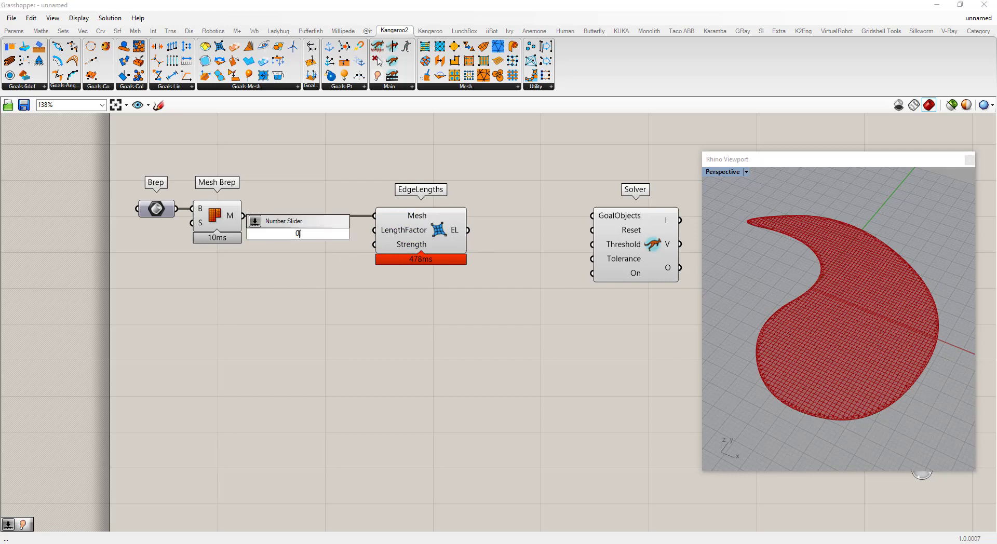
pyautogui.write('.15')
pyautogui.press('Return')
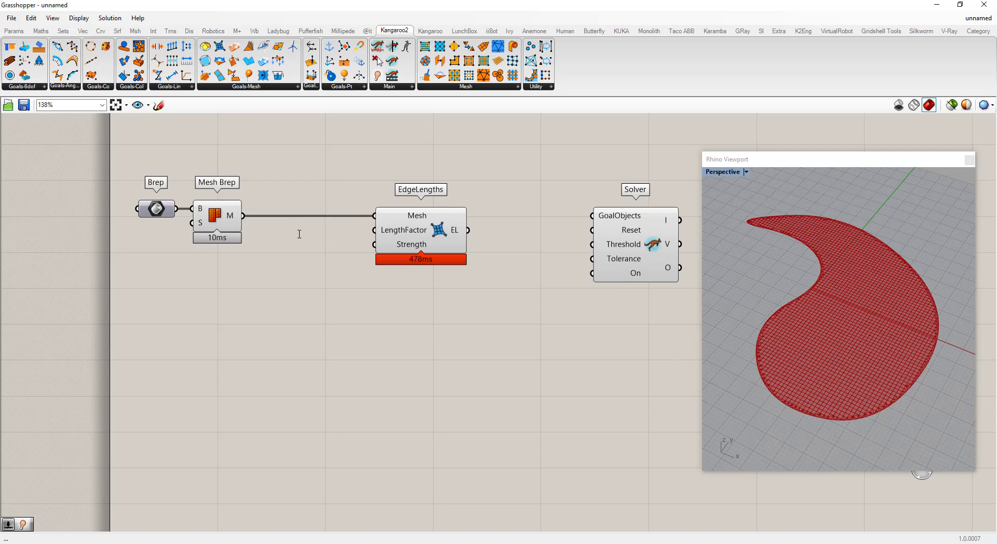
pyautogui.doubleClick(318, 245)
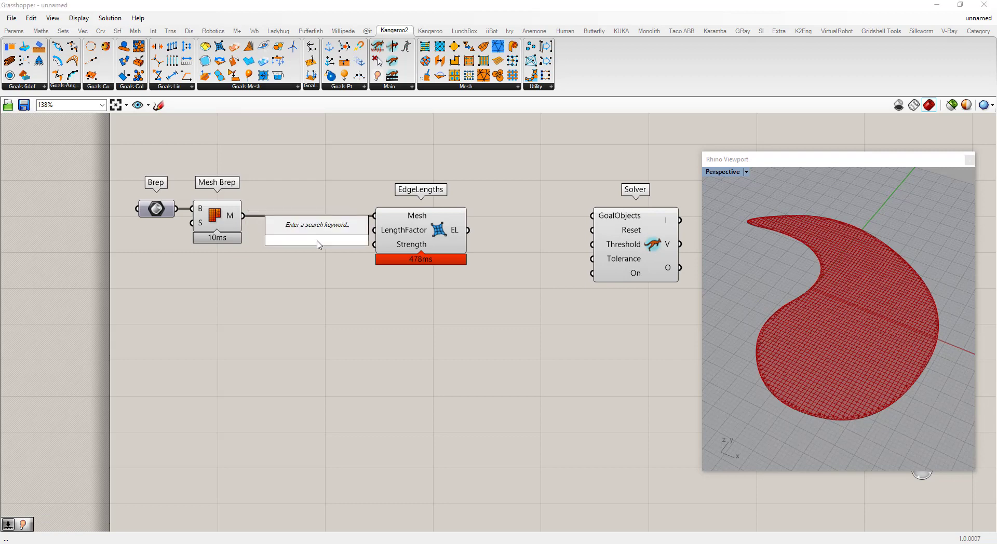
pyautogui.write('0.15')
pyautogui.press('Return')
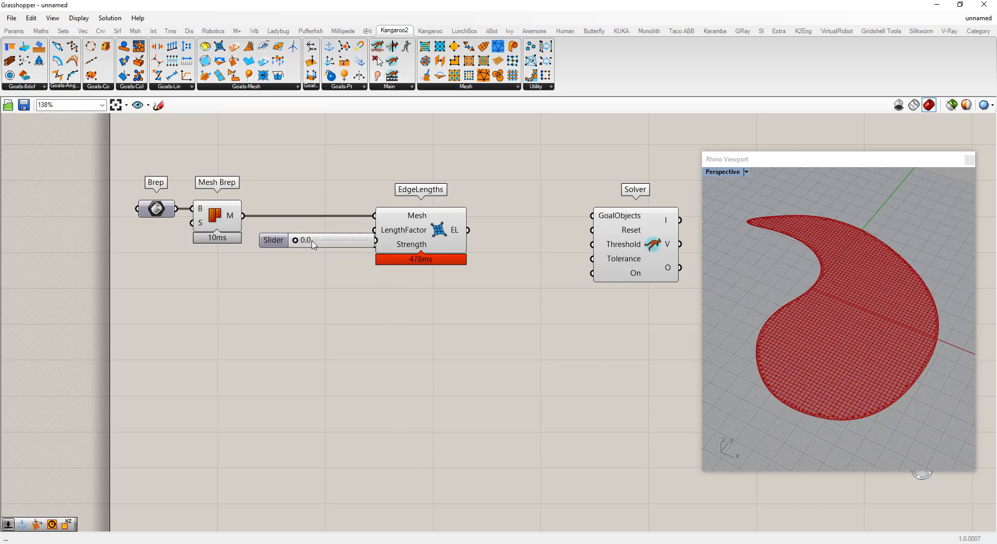
pyautogui.moveTo(432, 242); pyautogui.dragTo(371, 243)
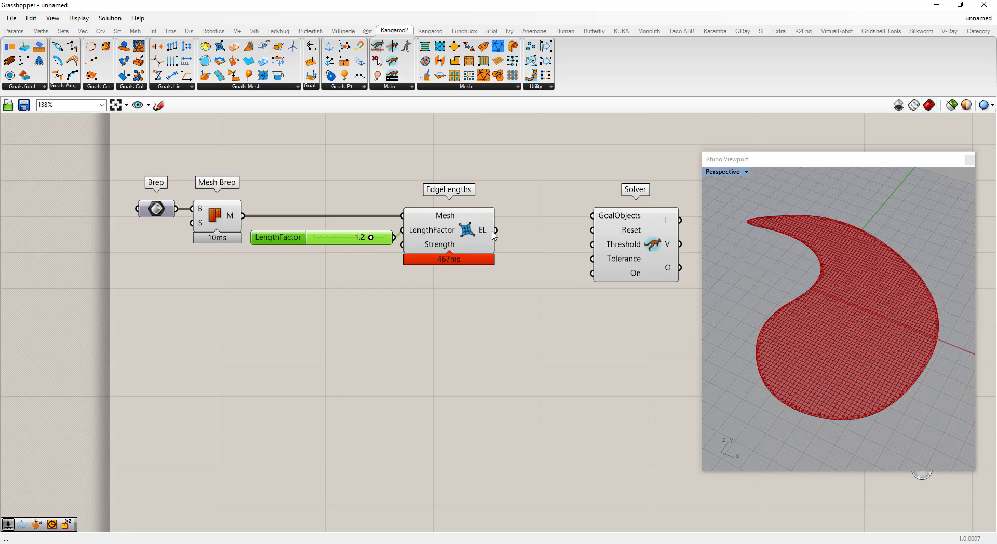
# Step: Wire EdgeLengths' EL output into the Solver's GoalObjects and watch the mesh inflate in the viewport
pyautogui.moveTo(496, 230); pyautogui.dragTo(593, 216)
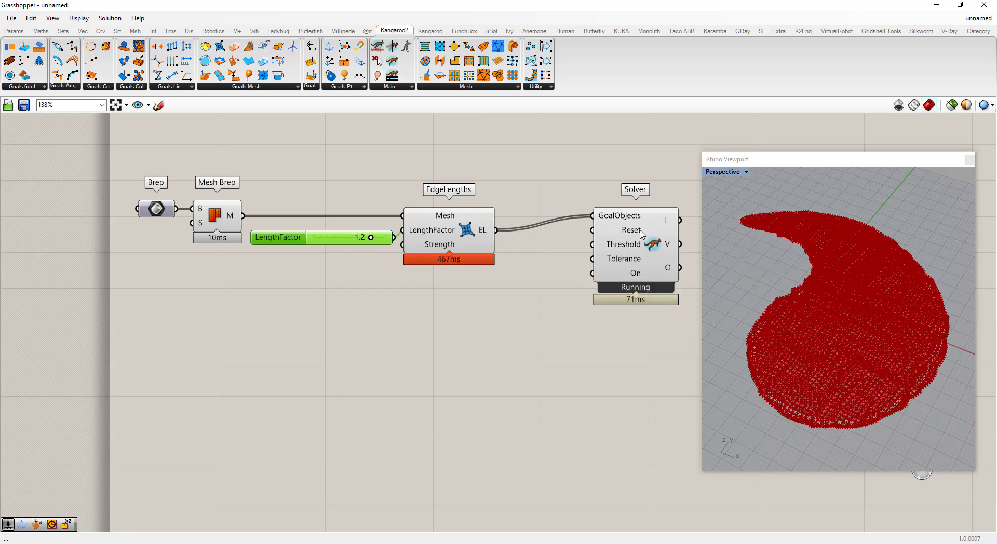
pyautogui.click(648, 253)
pyautogui.moveTo(648, 252); pyautogui.dragTo(651, 268)
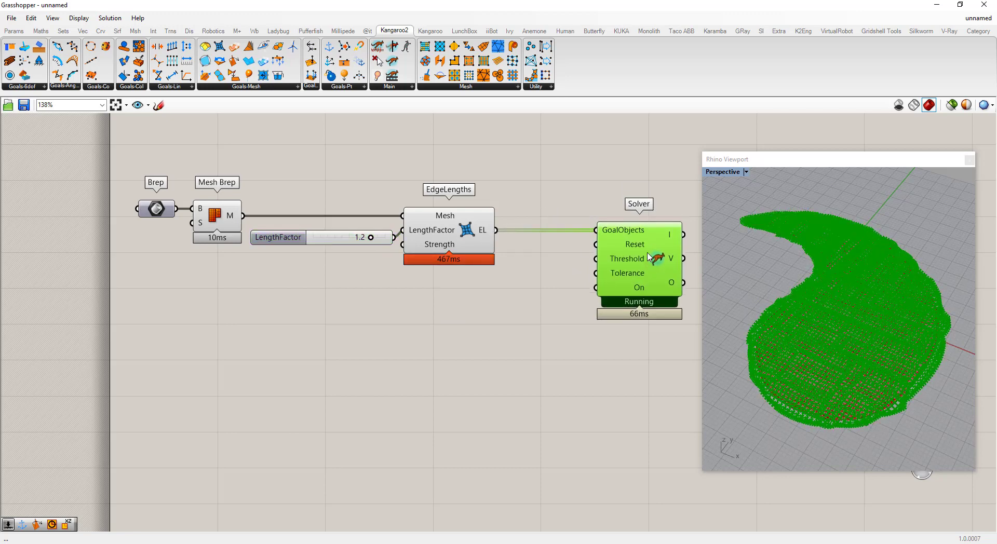
pyautogui.scroll(3, 784, 400)
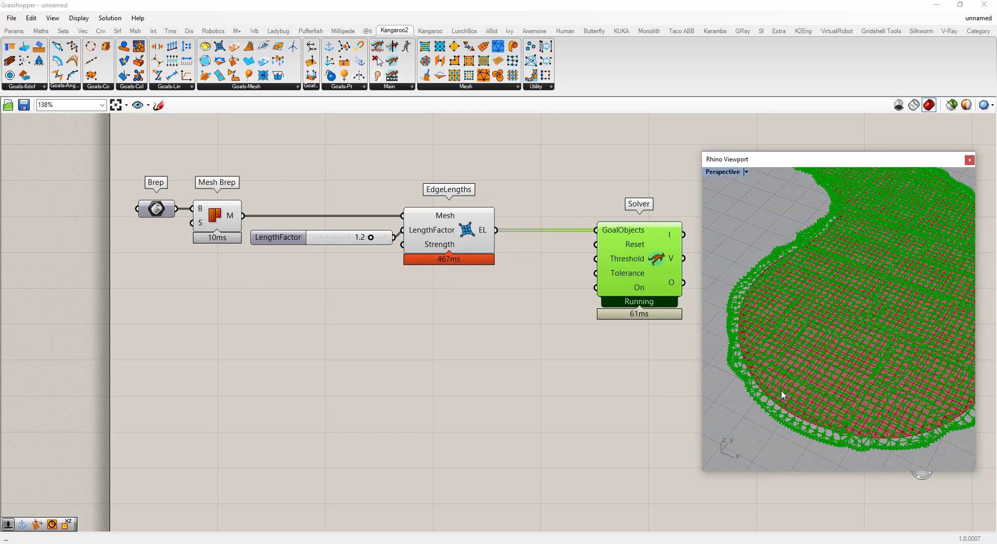
pyautogui.moveTo(782, 389); pyautogui.dragTo(746, 369, button='right')
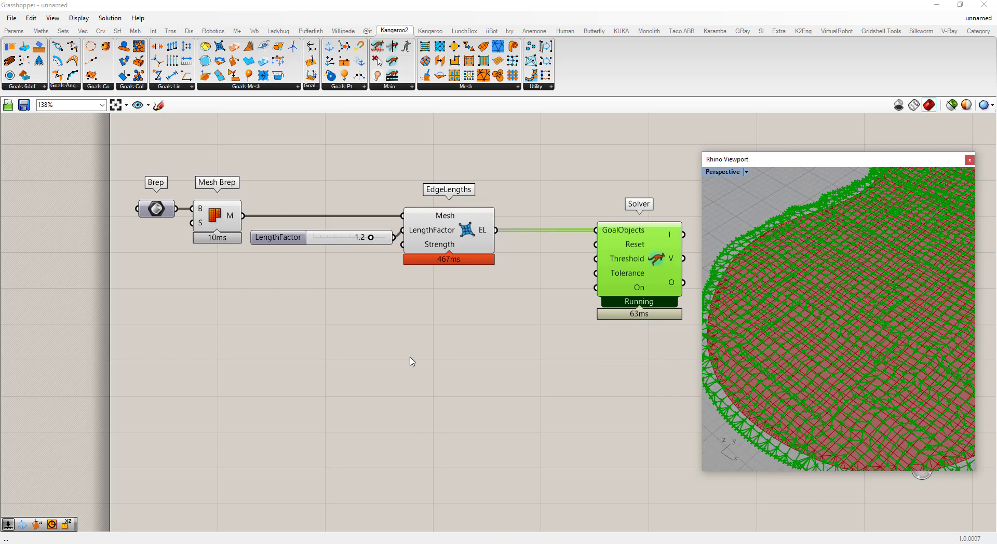
pyautogui.click(413, 311)
pyautogui.scroll(-3, 413, 301)
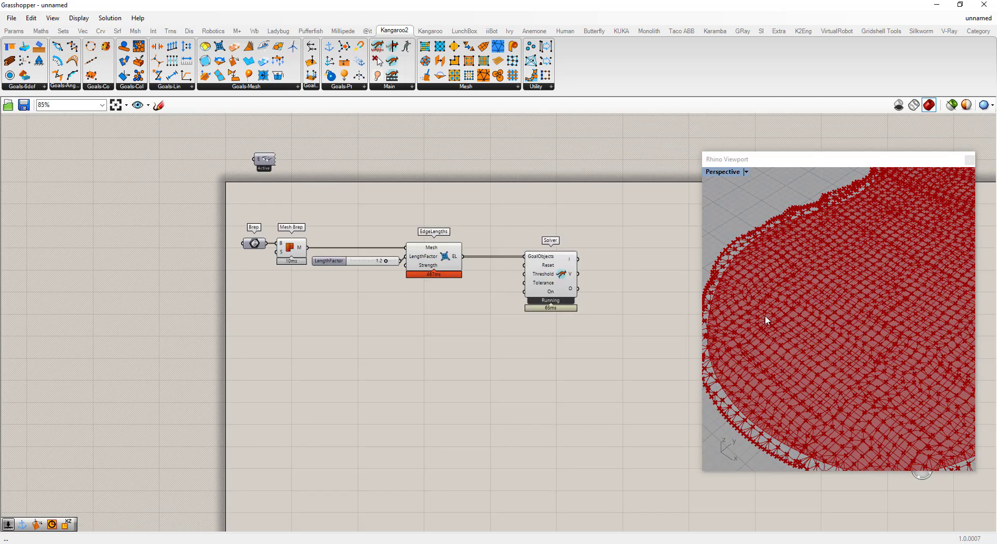
pyautogui.scroll(-5, 765, 316)
pyautogui.scroll(5, 771, 400)
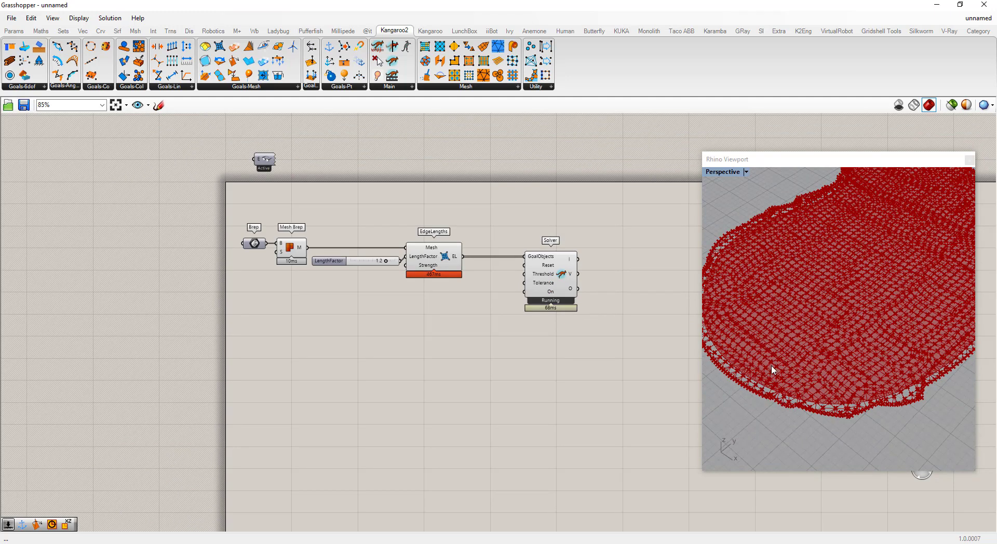
pyautogui.moveTo(751, 355); pyautogui.dragTo(776, 302, button='right')
pyautogui.scroll(4, 777, 302)
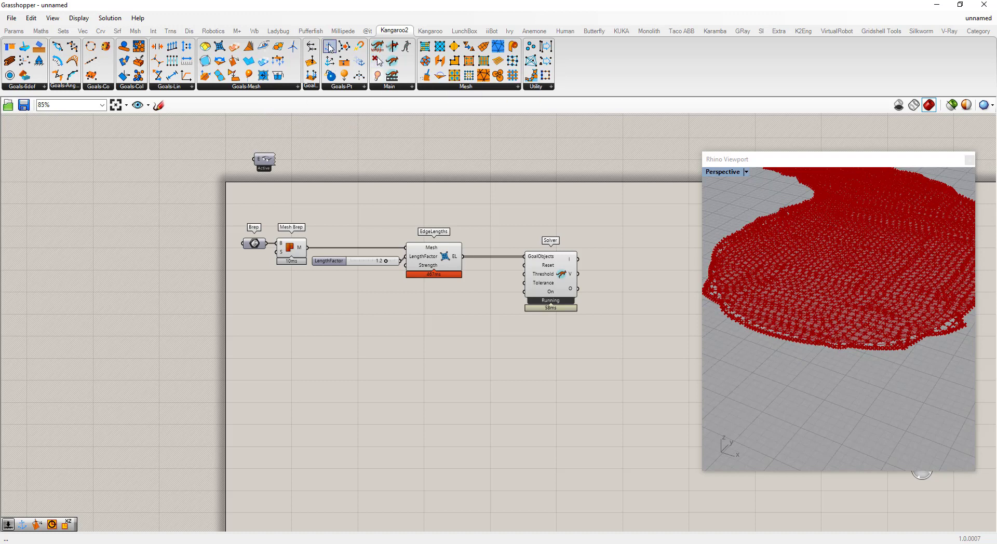
# Step: Place an Anchor goal from Goals-Pt below EdgeLengths and look down on the mesh
pyautogui.moveTo(330, 48); pyautogui.dragTo(444, 317)
pyautogui.click(334, 358)
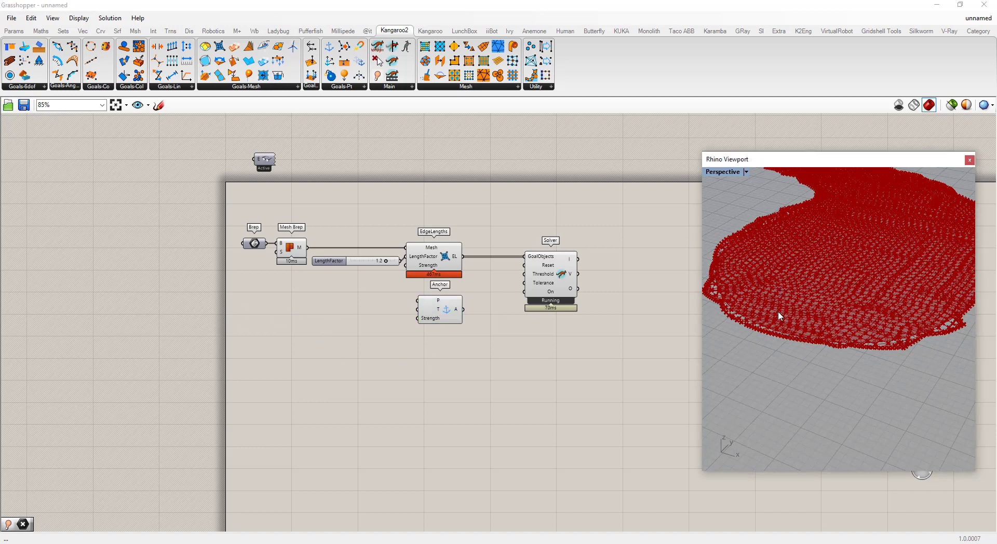
pyautogui.moveTo(780, 319); pyautogui.dragTo(779, 341, button='right')
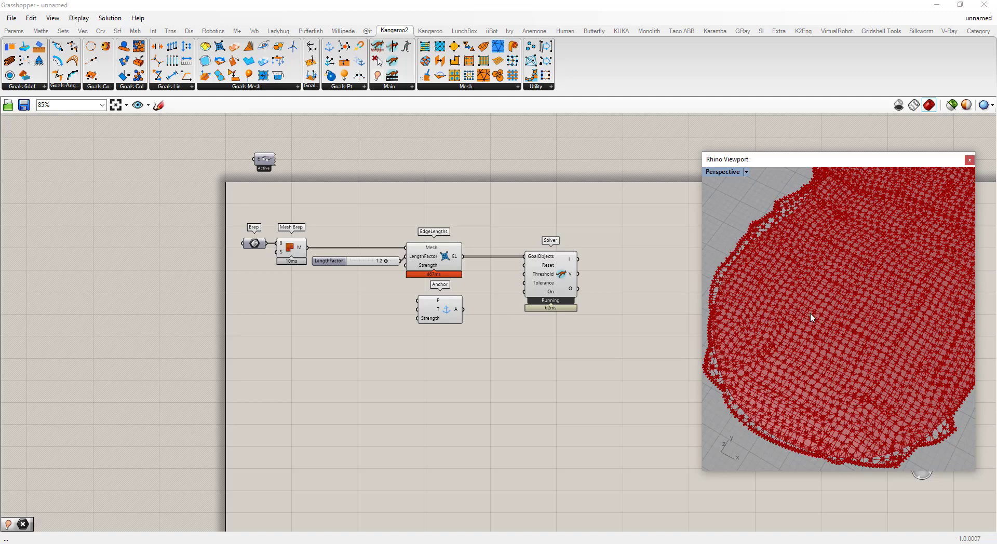
# Step: Add a NakedVertices component and feed it the Mesh Brep M output
pyautogui.doubleClick(287, 294)
pyautogui.write('dec')
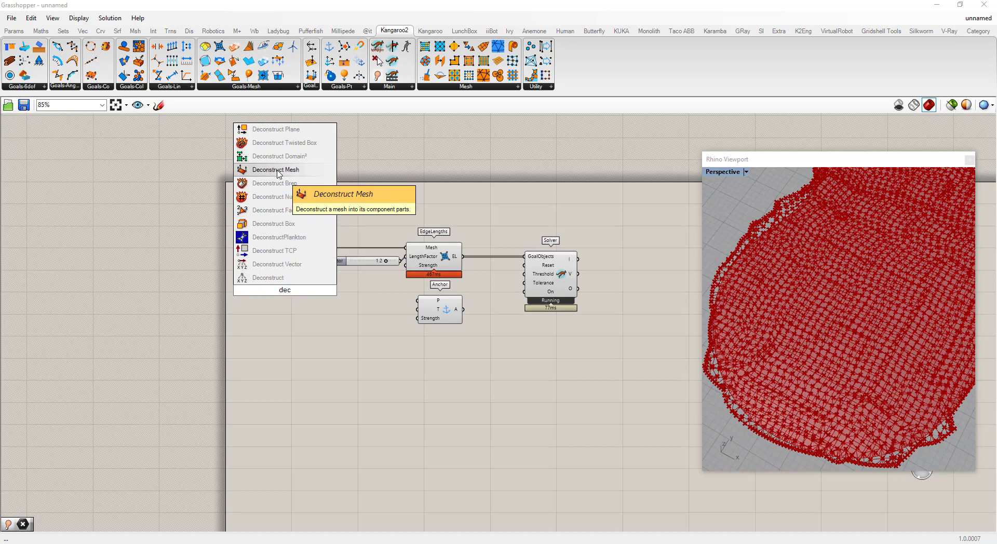
pyautogui.click(276, 171)
pyautogui.click(290, 297)
pyautogui.press('Delete')
pyautogui.doubleClick(292, 300)
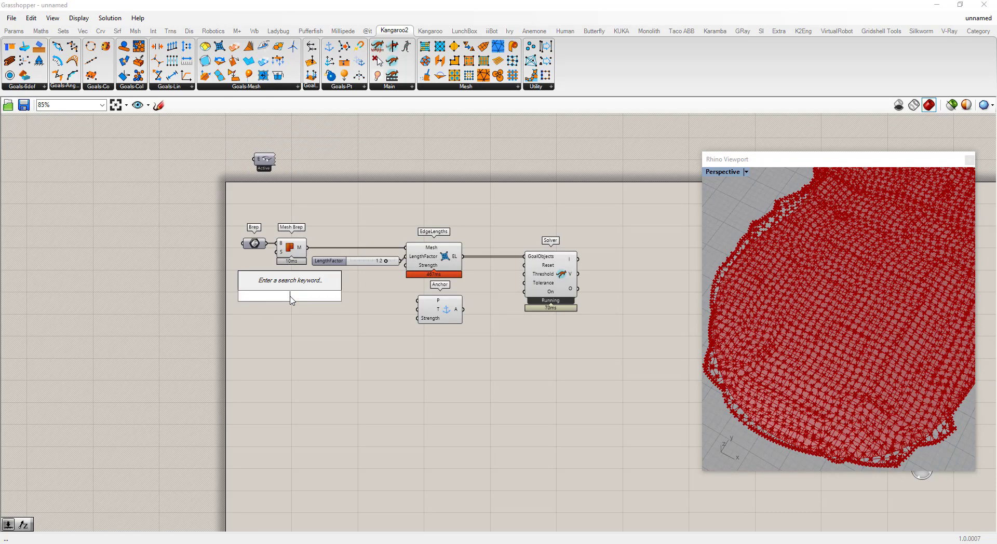
pyautogui.write('nake')
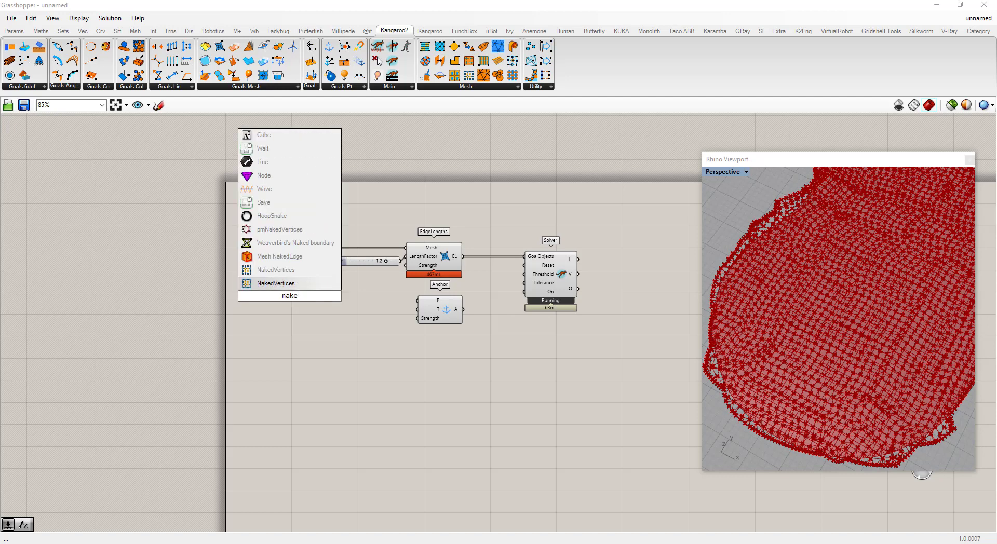
pyautogui.click(280, 284)
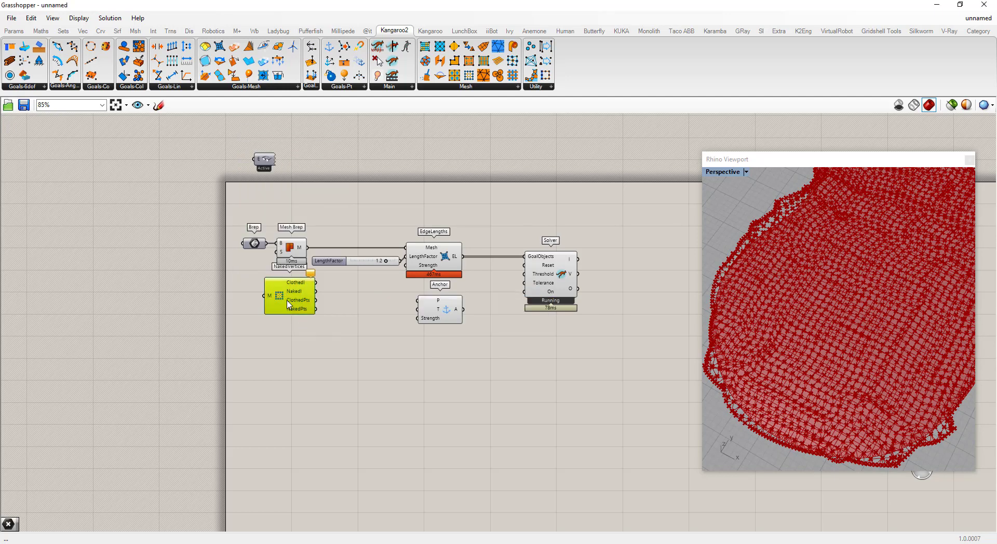
pyautogui.moveTo(307, 248); pyautogui.dragTo(277, 307)
pyautogui.click(314, 335)
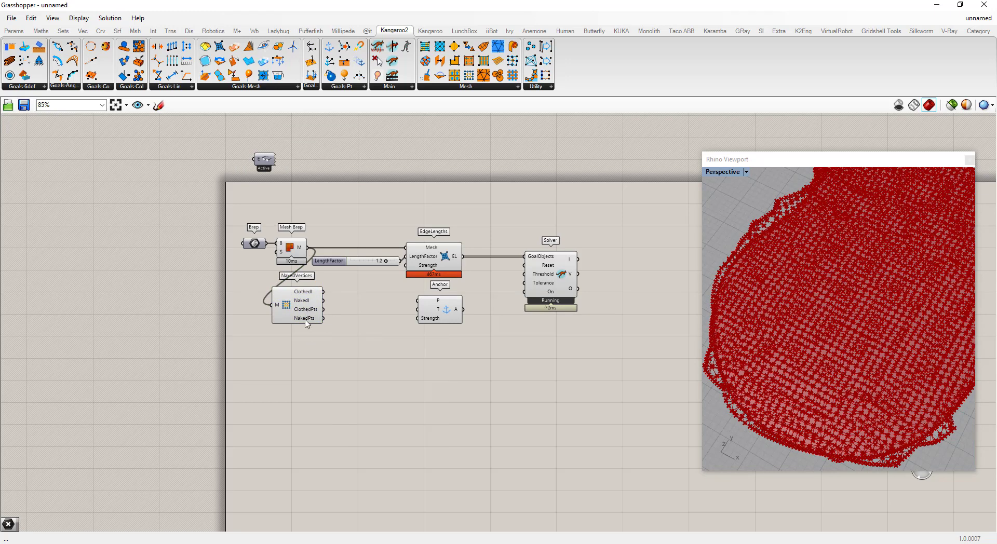
# Step: Collect the NakedVertices clothed points in a new Point parameter
pyautogui.click(13, 31)
pyautogui.moveTo(11, 45); pyautogui.dragTo(356, 340)
pyautogui.moveTo(323, 309); pyautogui.dragTo(355, 343)
# Step: Hide the Solver's preview and show the Point parameter's points in the viewport
pyautogui.click(355, 342)
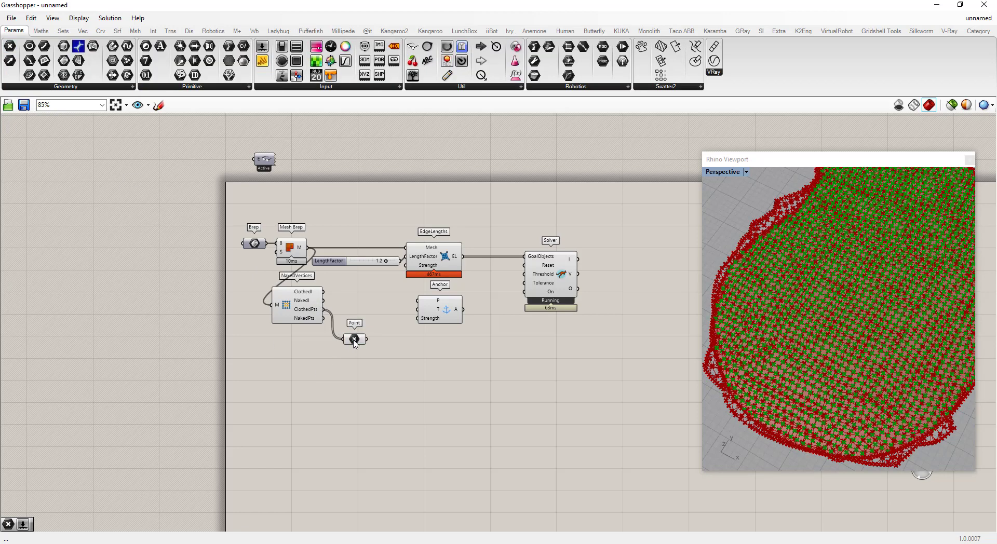
pyautogui.rightClick(567, 271)
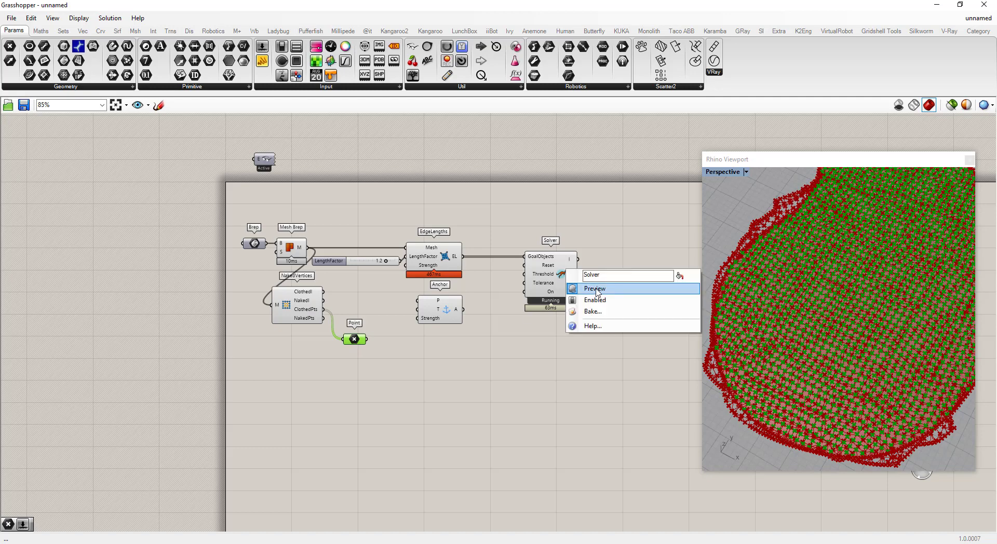
pyautogui.click(595, 289)
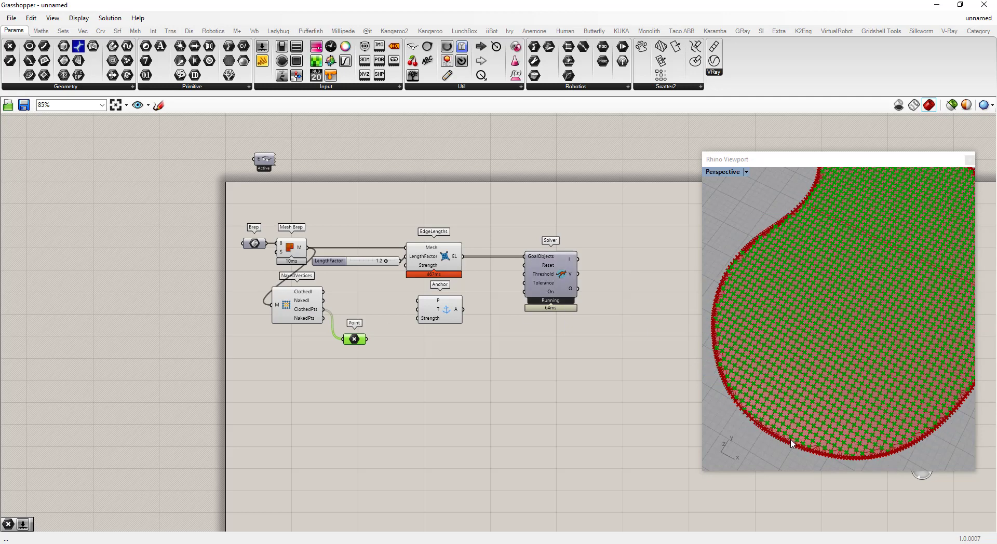
pyautogui.scroll(3, 792, 448)
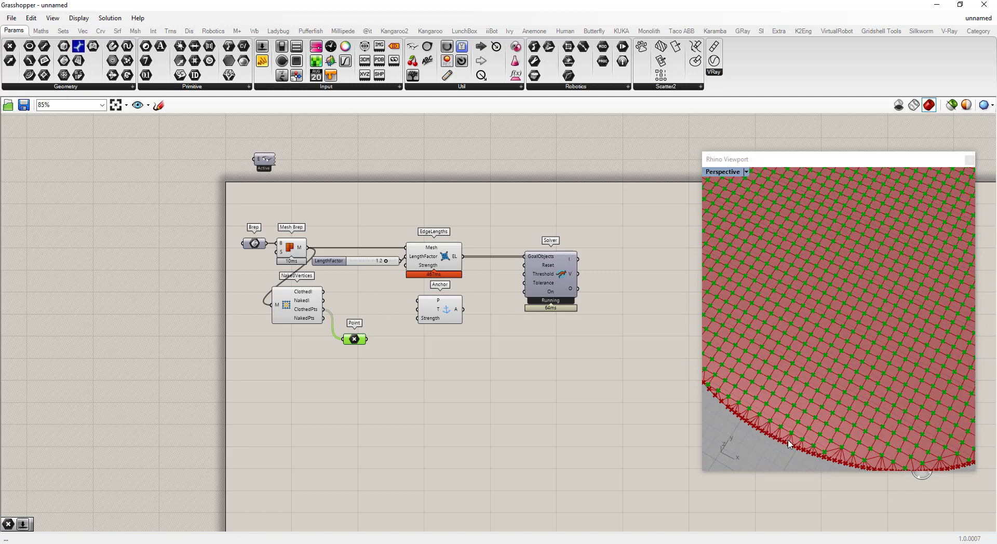
pyautogui.click(324, 325)
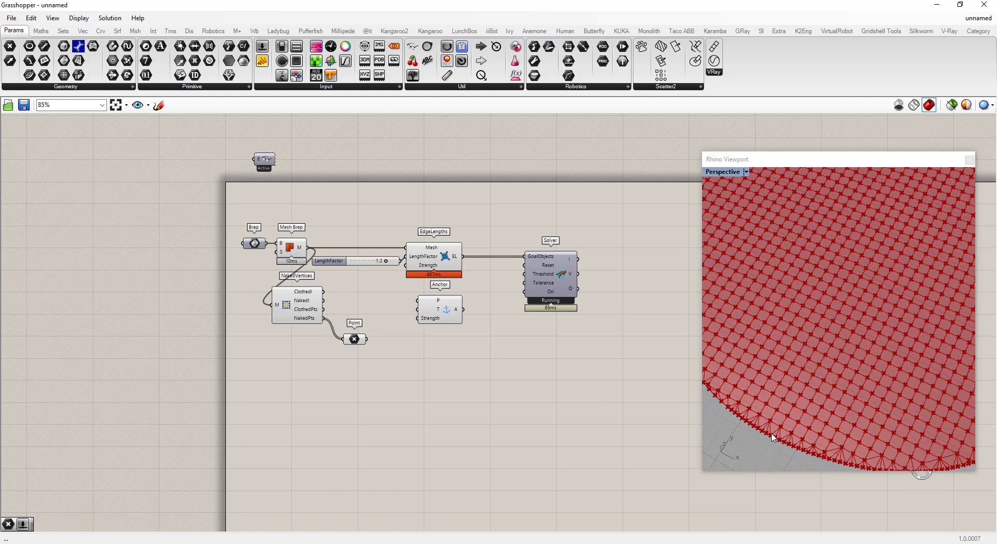
pyautogui.click(355, 339)
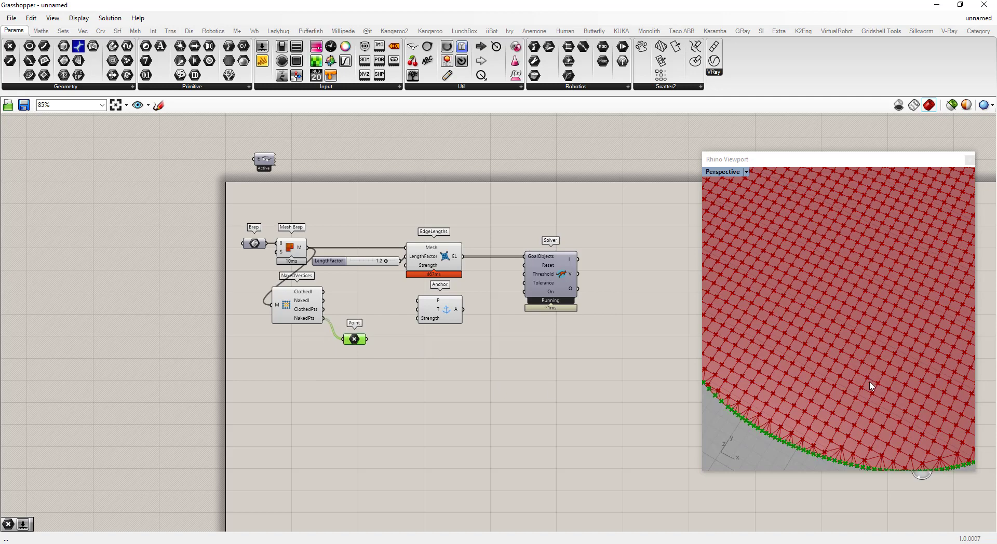
pyautogui.scroll(-5, 863, 385)
pyautogui.scroll(-3, 861, 384)
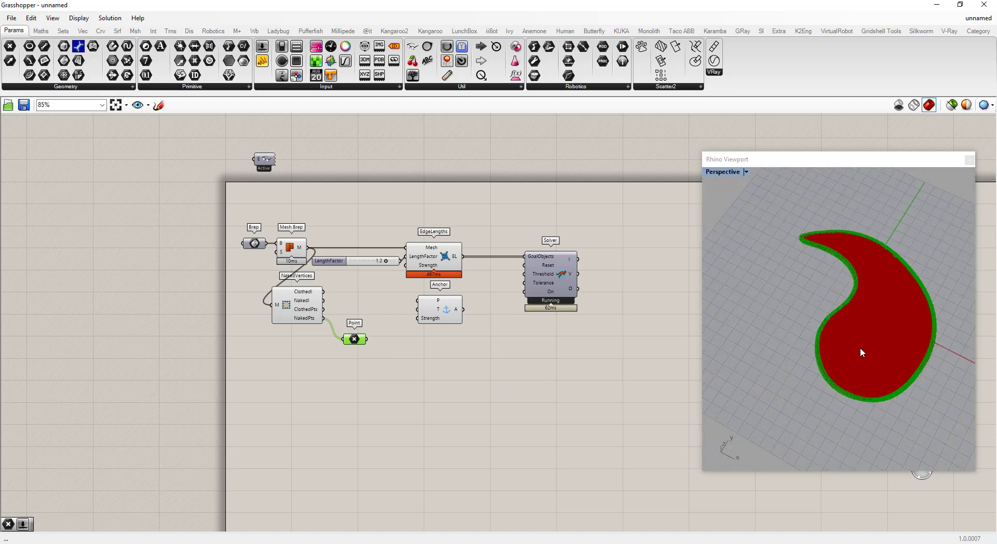
pyautogui.scroll(3, 860, 353)
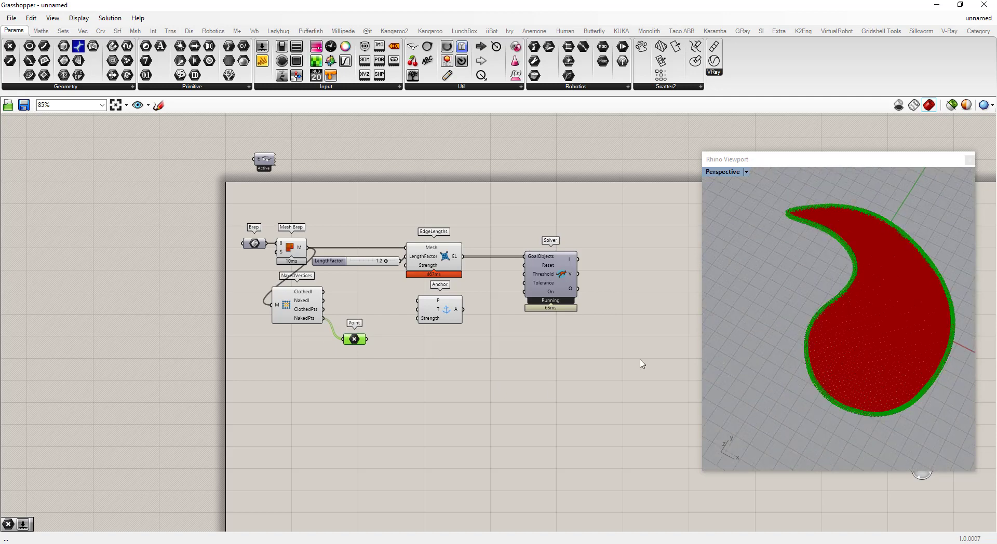
# Step: Place the Point parameter beside NakedVertices and move both down-left
pyautogui.moveTo(359, 341); pyautogui.dragTo(348, 319)
pyautogui.click(357, 327)
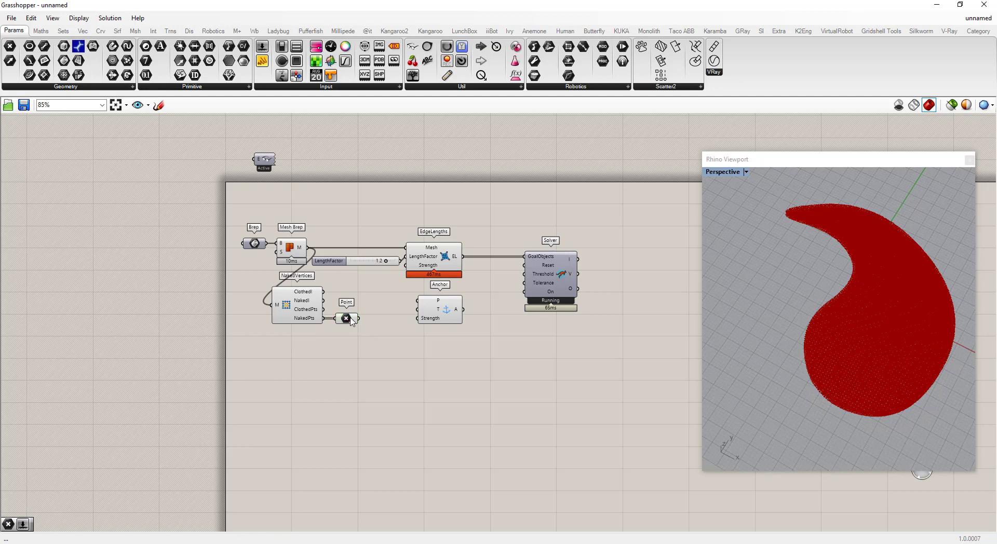
pyautogui.scroll(5, 877, 332)
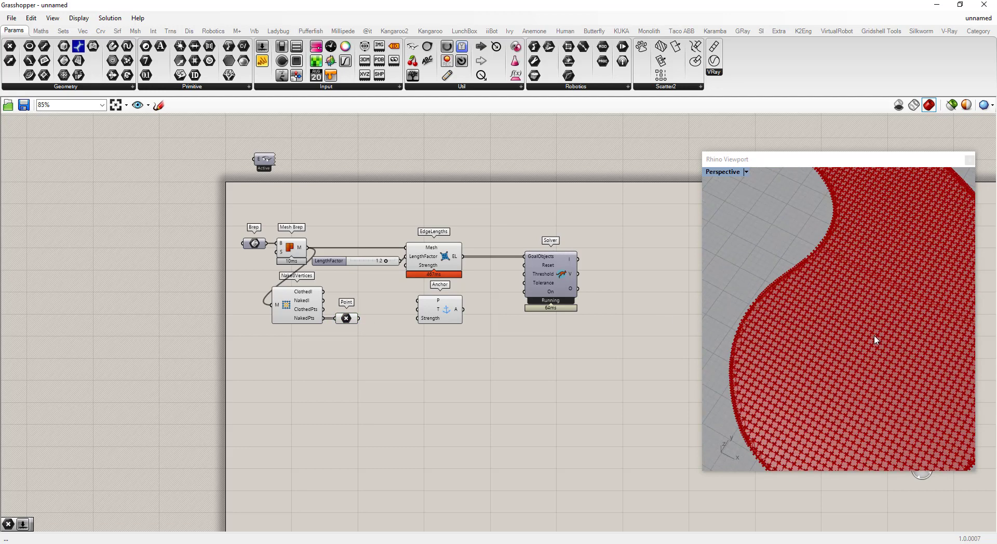
pyautogui.scroll(-2, 852, 337)
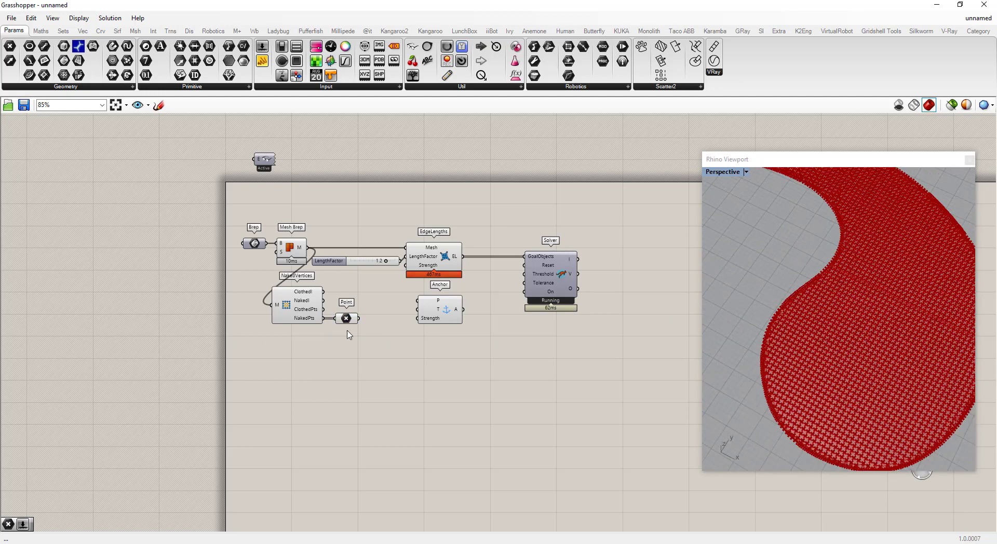
pyautogui.moveTo(351, 335); pyautogui.dragTo(270, 338)
pyautogui.click(311, 394)
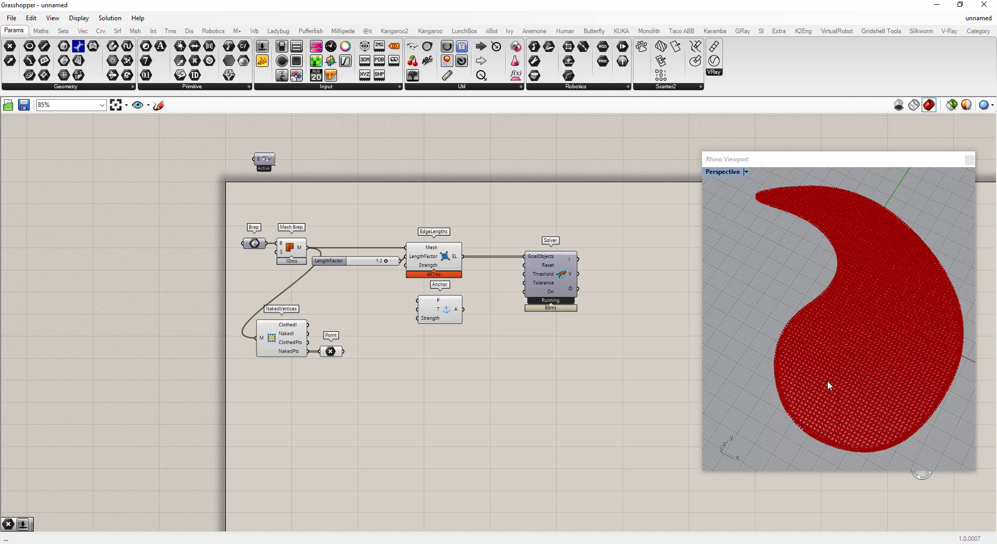
# Step: Add a Populate Geometry component with the mesh wired into its G input
pyautogui.doubleClick(350, 381)
pyautogui.write('ra')
pyautogui.press('BackSpace')
pyautogui.press('BackSpace')
pyautogui.write('pop')
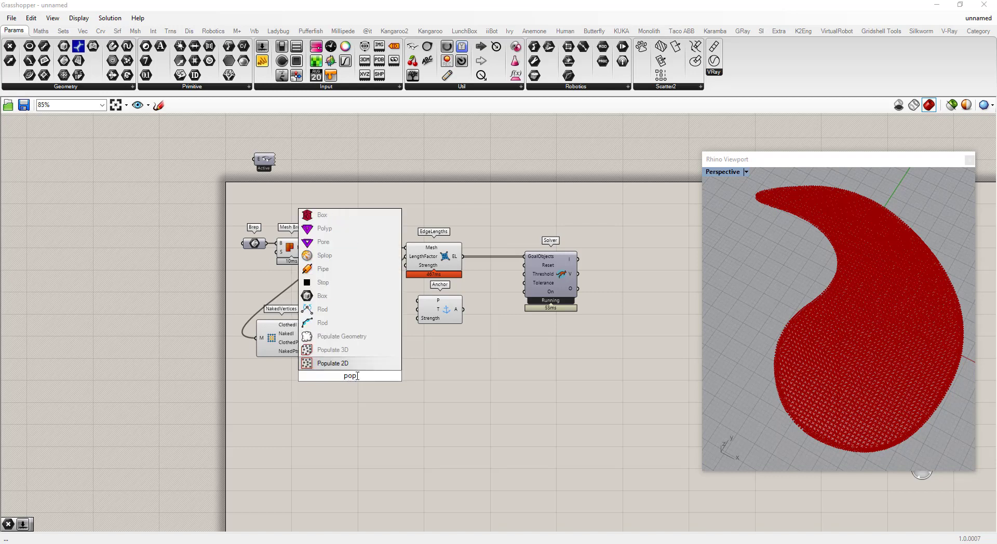
pyautogui.click(336, 337)
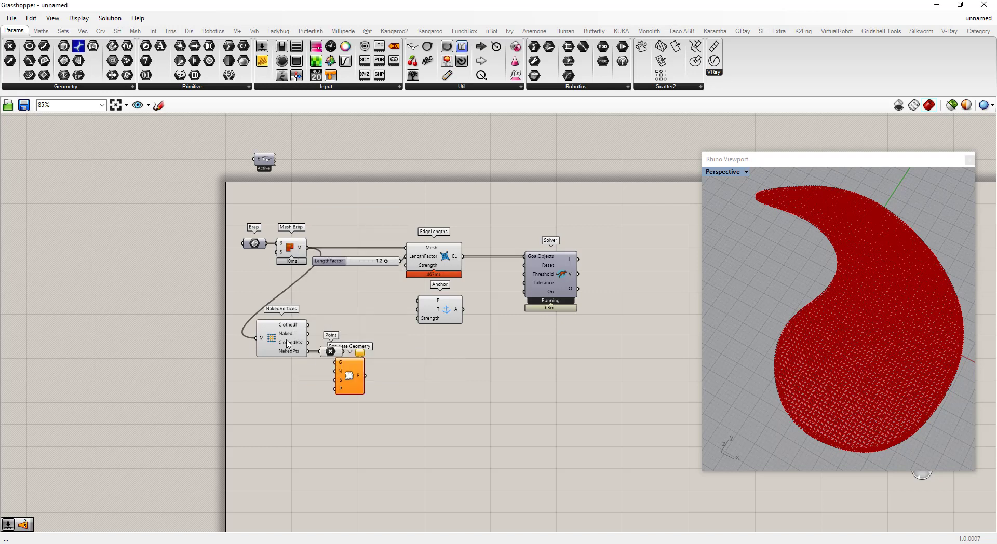
pyautogui.moveTo(307, 247); pyautogui.dragTo(295, 406)
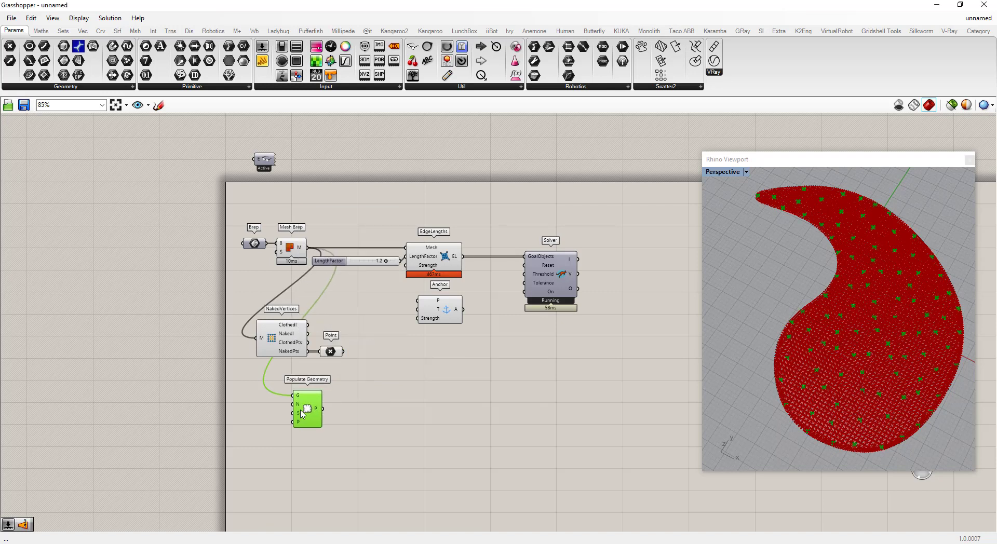
pyautogui.click(242, 422)
# Step: Drive Populate Geometry's point count with a slider set to 5
pyautogui.doubleClick(255, 418)
pyautogui.write('5')
pyautogui.press('Return')
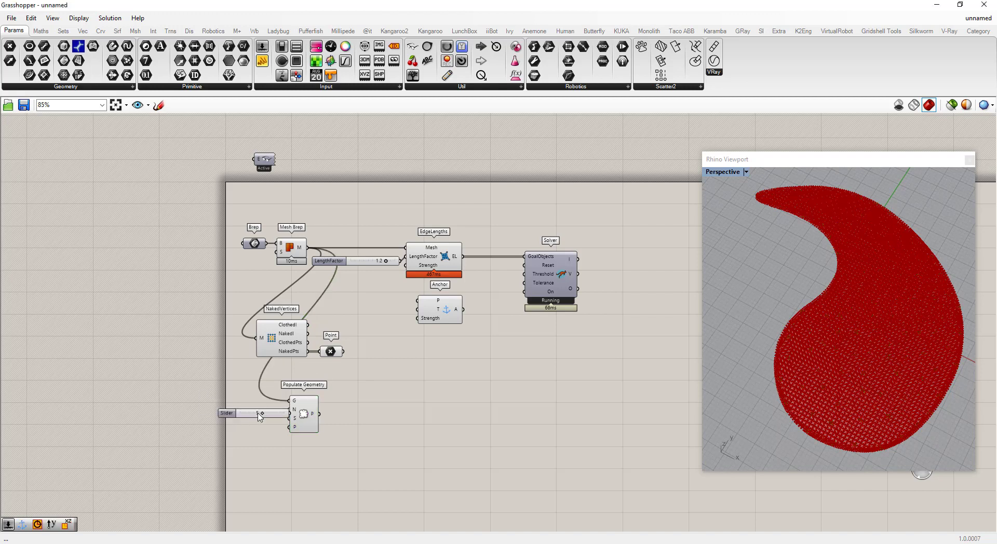
pyautogui.moveTo(282, 415); pyautogui.dragTo(269, 414)
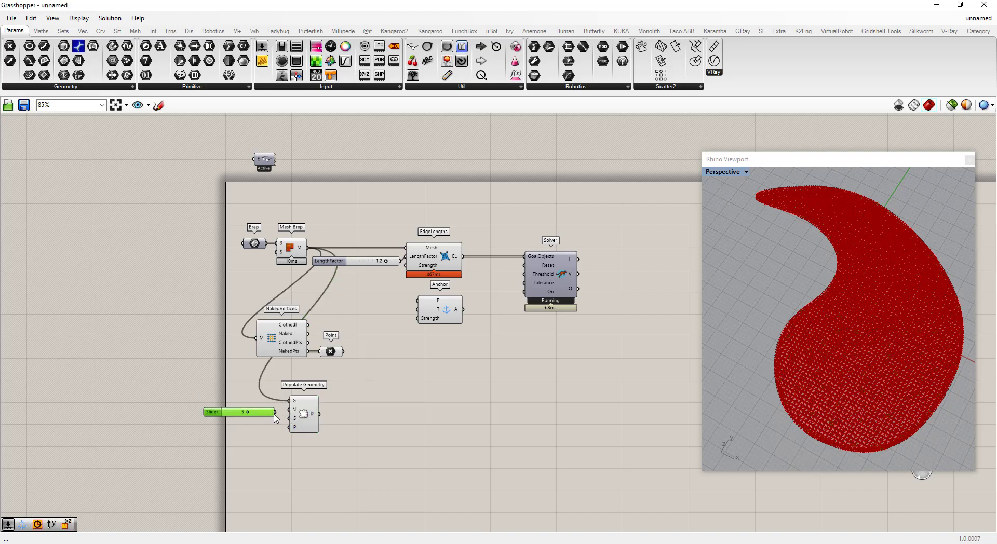
pyautogui.click(303, 416)
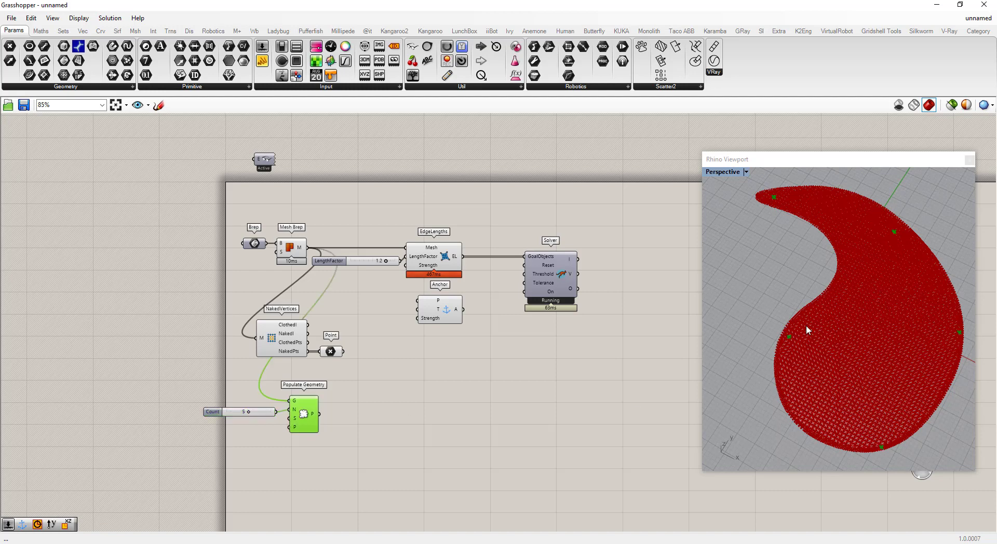
pyautogui.scroll(10, 789, 345)
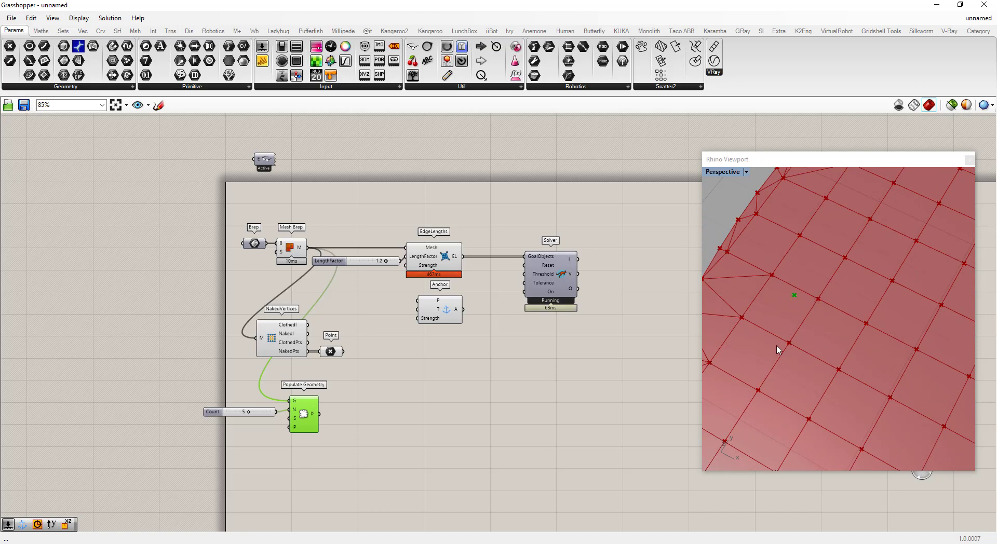
# Step: Add a Closest Point component and feed it the naked boundary points
pyautogui.click(367, 414)
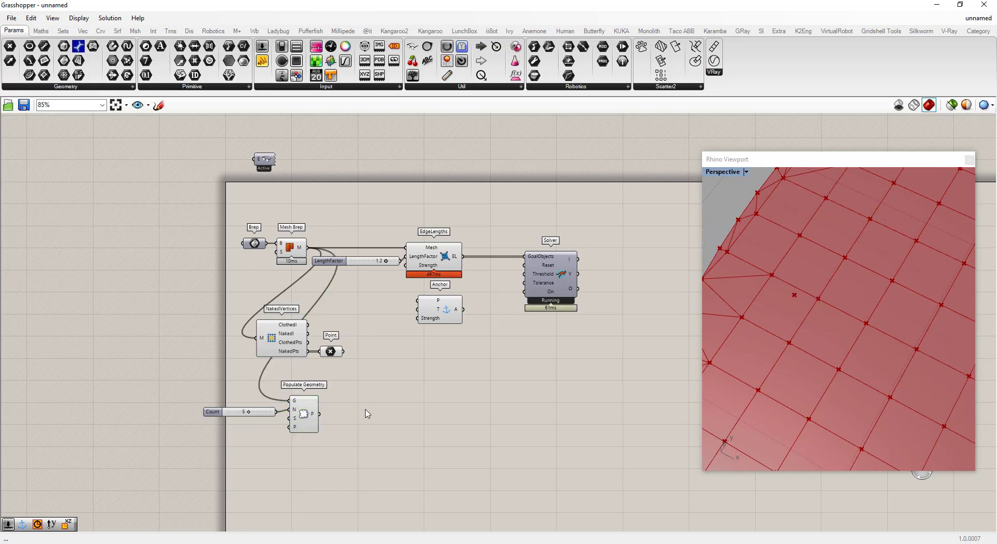
pyautogui.doubleClick(367, 414)
pyautogui.write('poin')
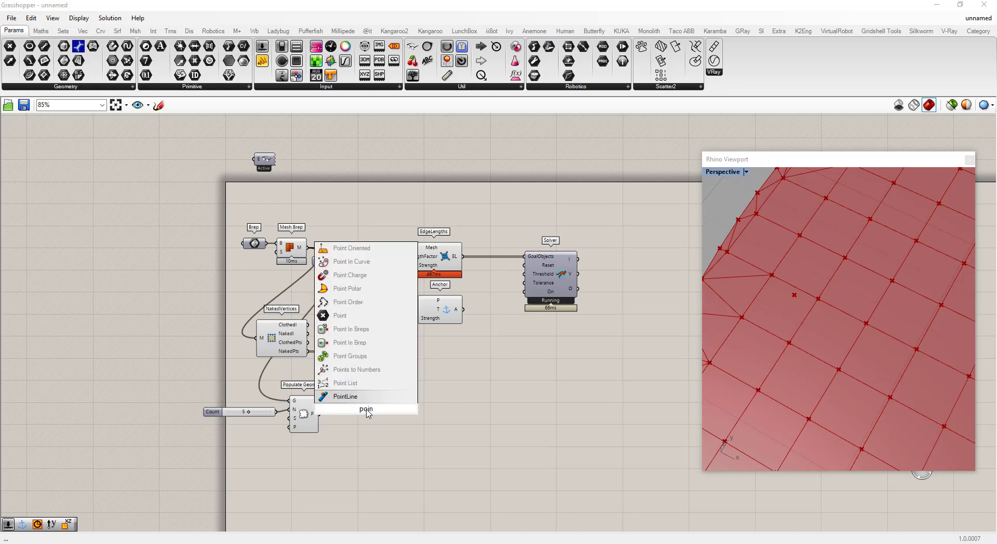
pyautogui.write('tcl')
pyautogui.press('BackSpace')
pyautogui.press('BackSpace')
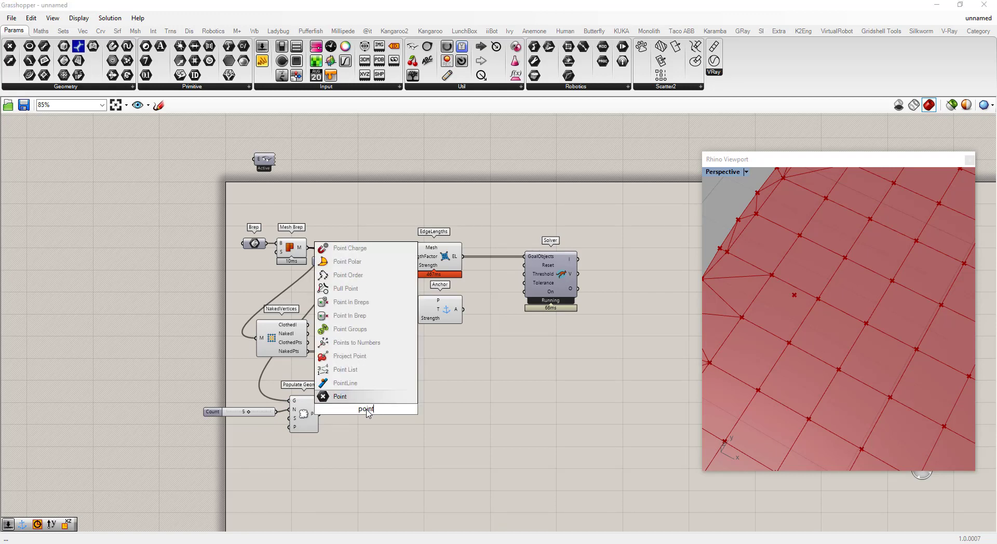
pyautogui.write('close')
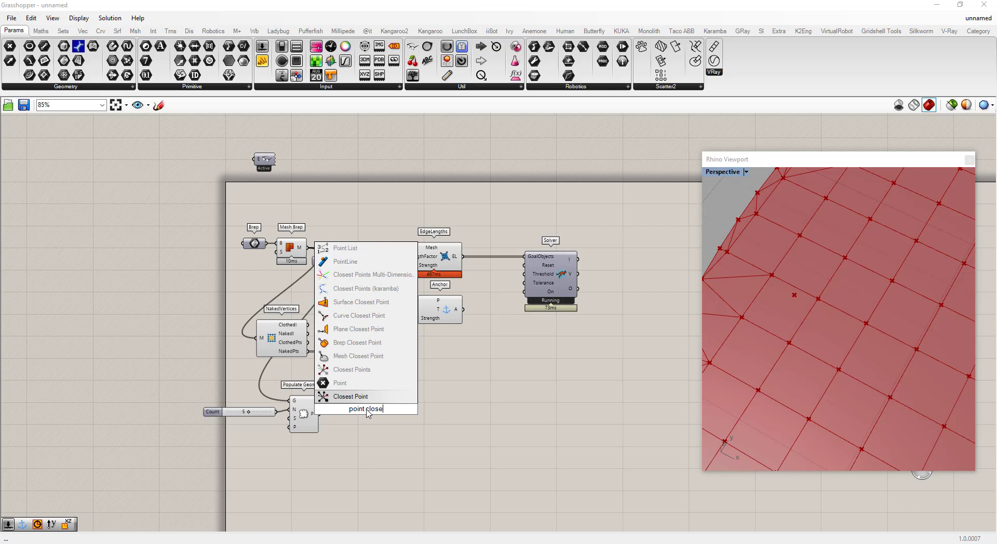
pyautogui.click(368, 398)
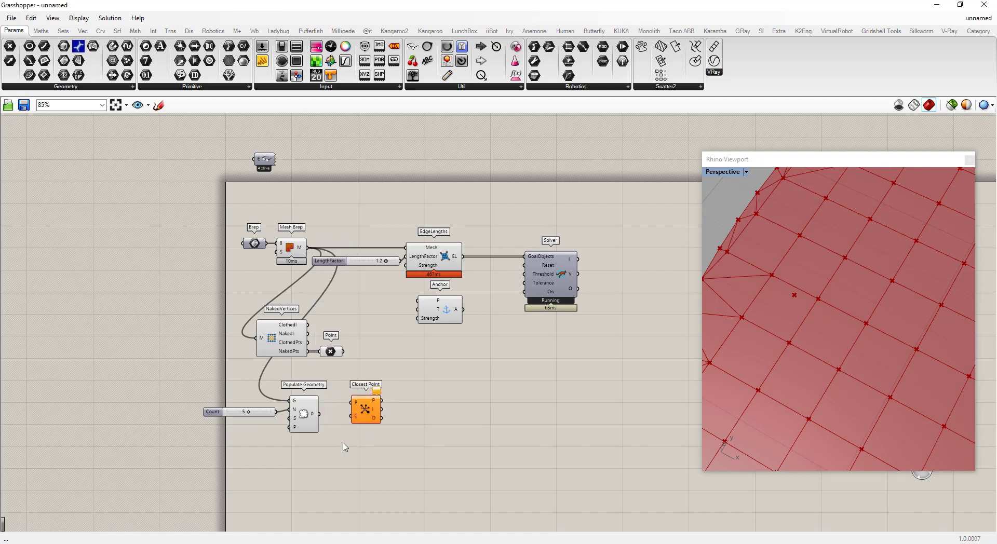
pyautogui.click(307, 414)
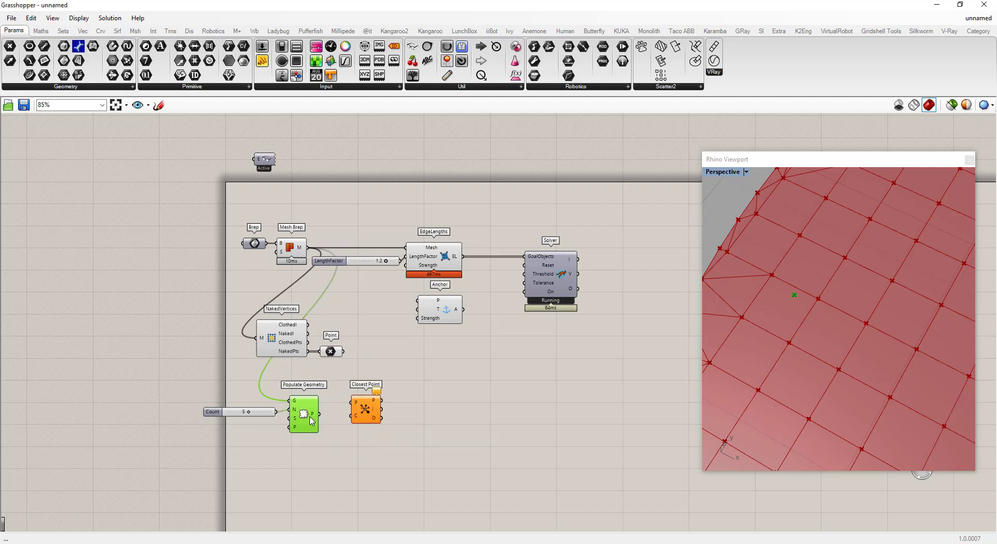
pyautogui.moveTo(364, 408); pyautogui.dragTo(378, 395)
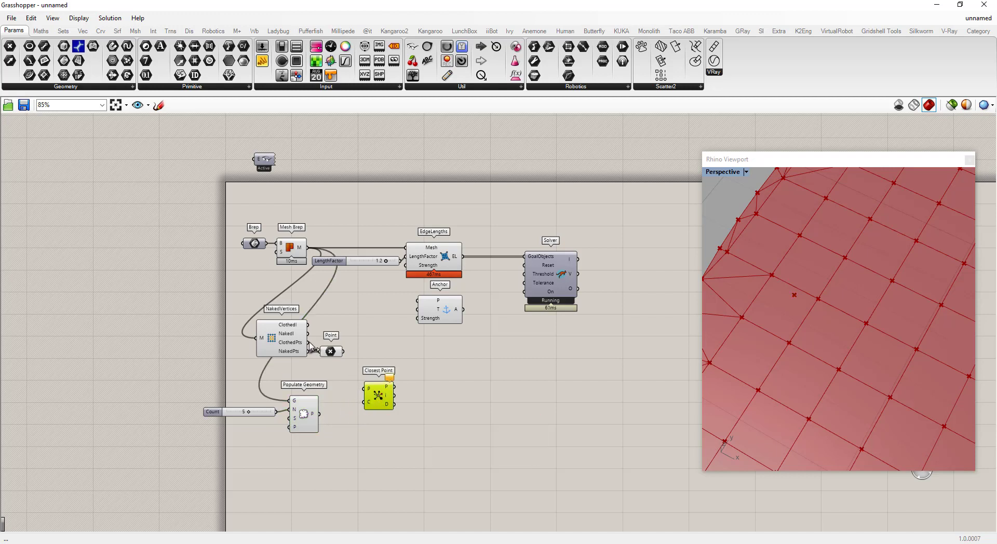
pyautogui.moveTo(310, 351); pyautogui.dragTo(364, 389)
pyautogui.click(367, 450)
# Step: Use Closest Point's results as the Anchor goal's target points
pyautogui.click(379, 398)
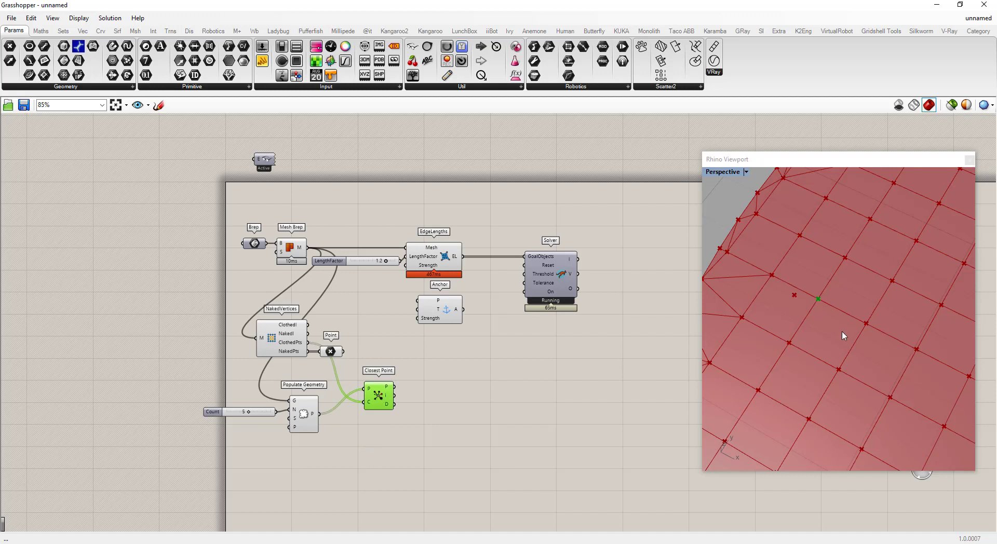
pyautogui.click(405, 389)
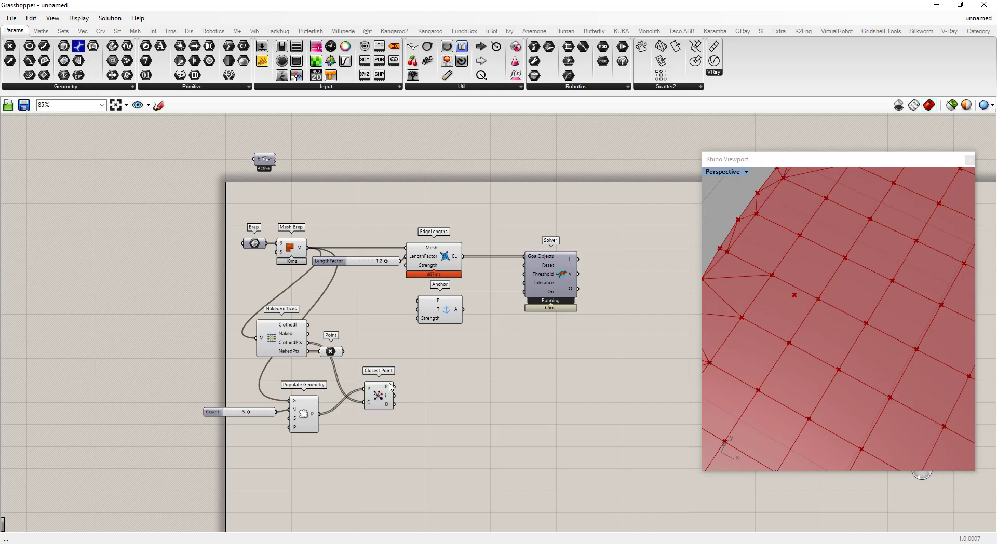
pyautogui.moveTo(393, 387); pyautogui.dragTo(418, 300)
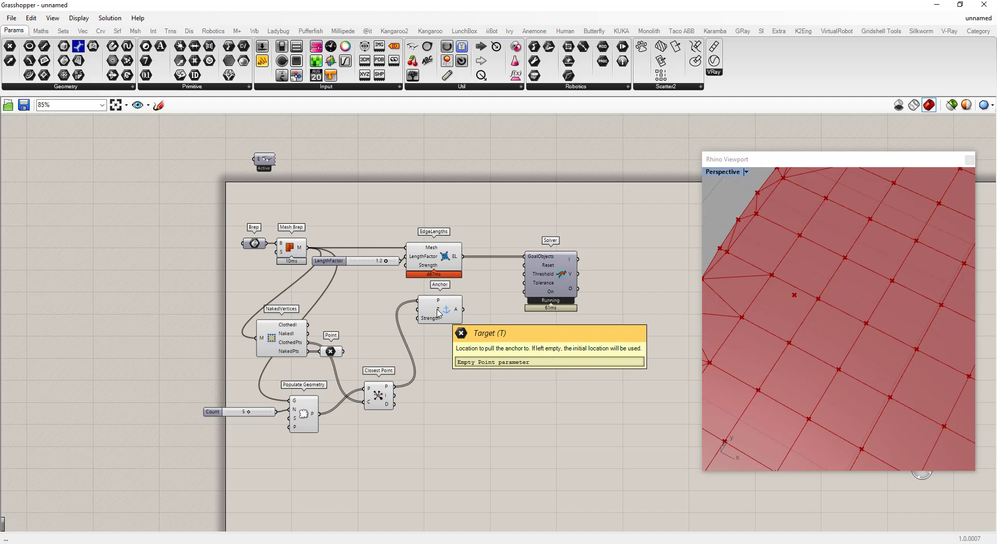
pyautogui.click(337, 353)
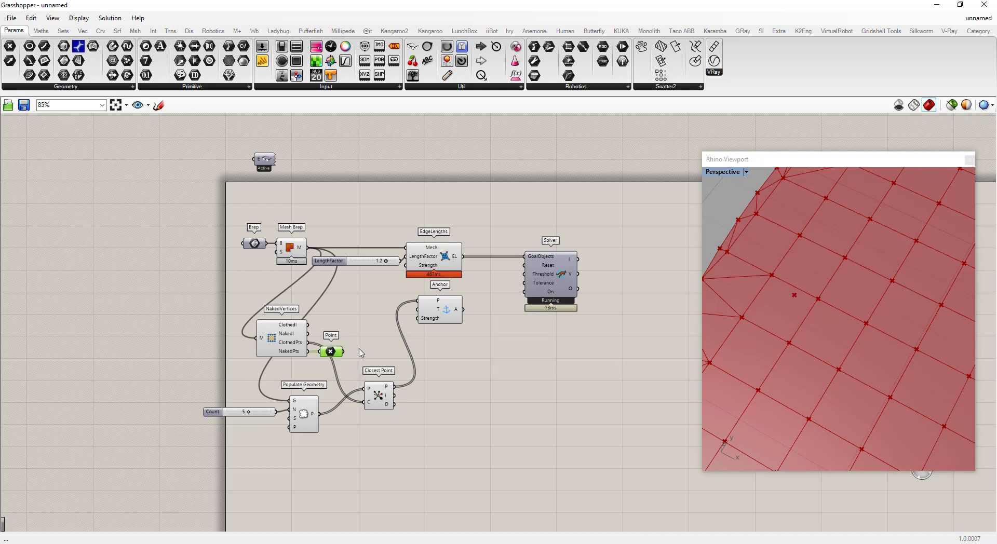
pyautogui.click(304, 418)
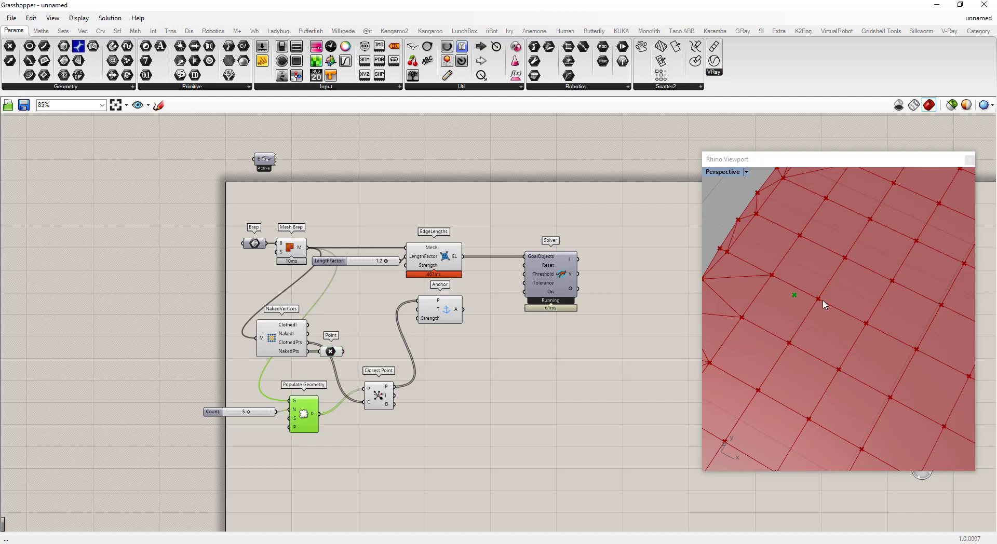
# Step: Connect the Anchor goal's A output to the Solver's GoalObjects input
pyautogui.click(518, 361)
pyautogui.click(448, 321)
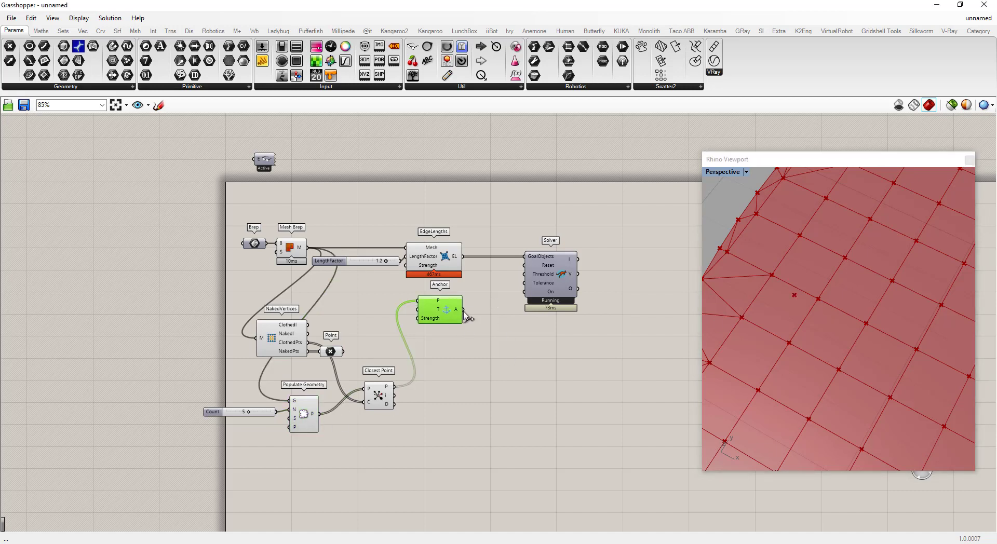
pyautogui.moveTo(464, 311); pyautogui.dragTo(525, 257)
pyautogui.click(584, 344)
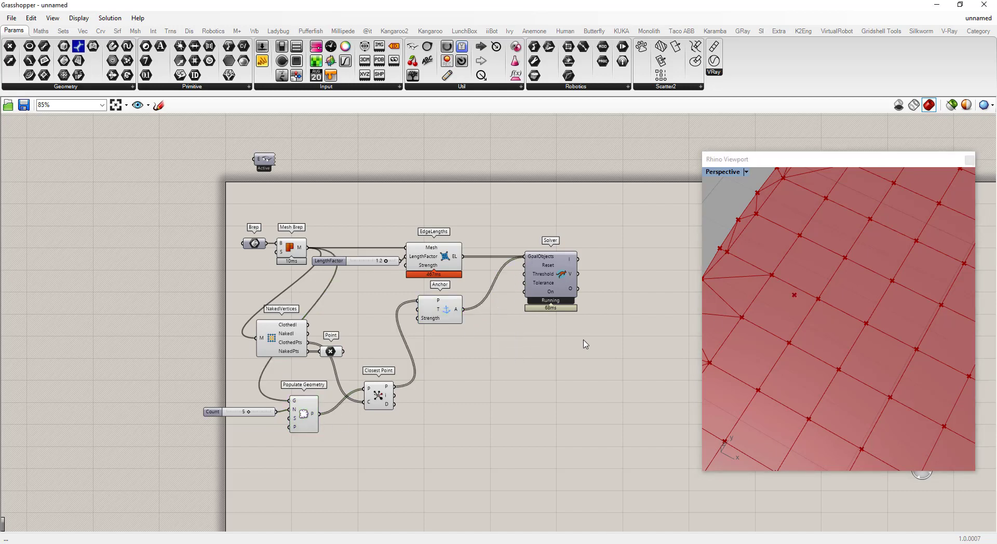
pyautogui.scroll(-5, 770, 325)
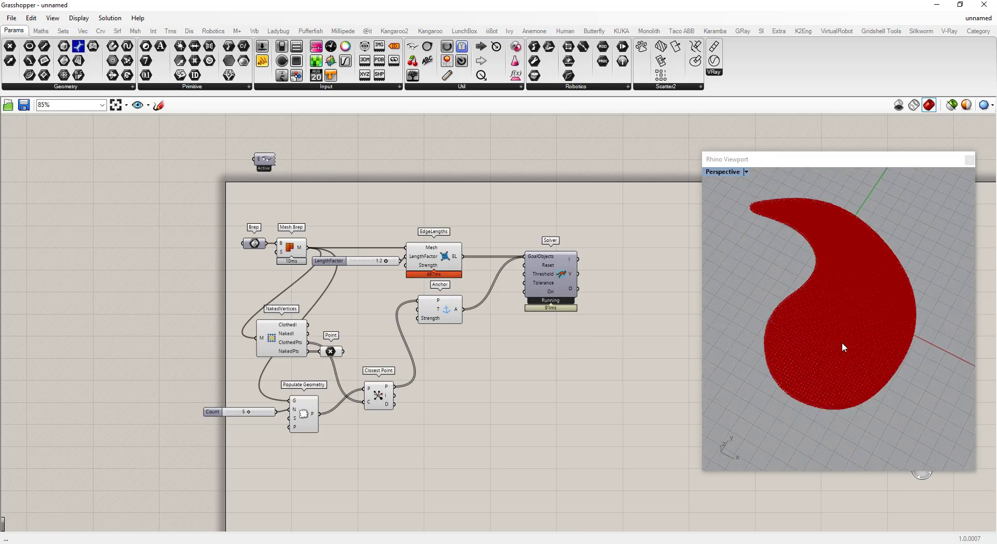
pyautogui.moveTo(840, 339); pyautogui.dragTo(790, 387, button='right')
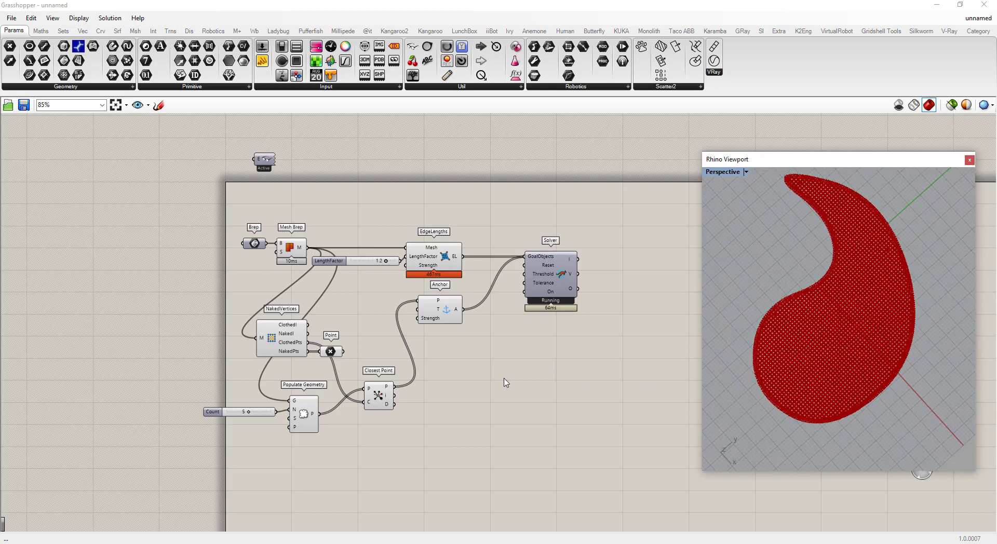
pyautogui.click(473, 379)
# Step: Regroup Count, Populate Geometry and Anchor beside Closest Point
pyautogui.moveTo(382, 399); pyautogui.dragTo(380, 392)
pyautogui.moveTo(327, 442); pyautogui.dragTo(197, 387)
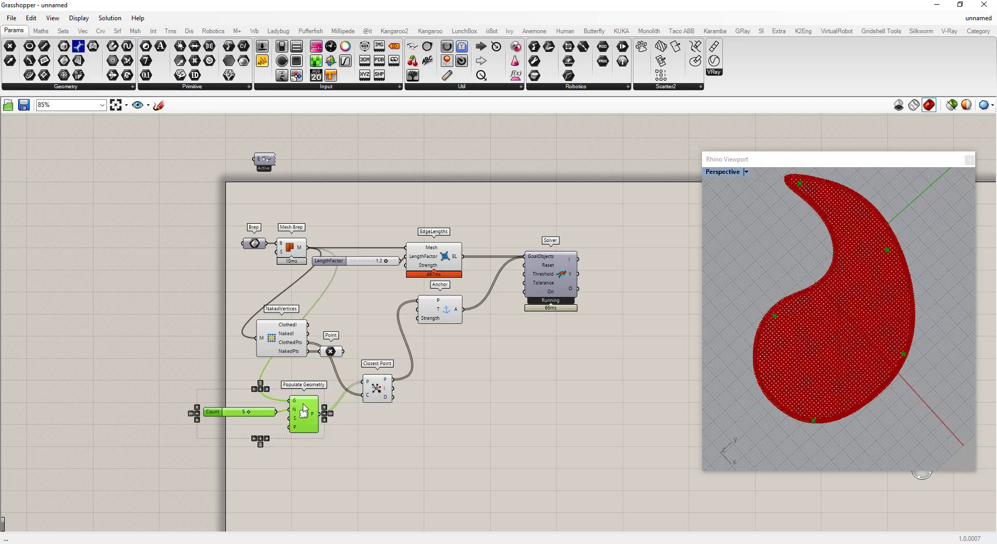
pyautogui.moveTo(302, 417); pyautogui.dragTo(309, 396)
pyautogui.click(377, 446)
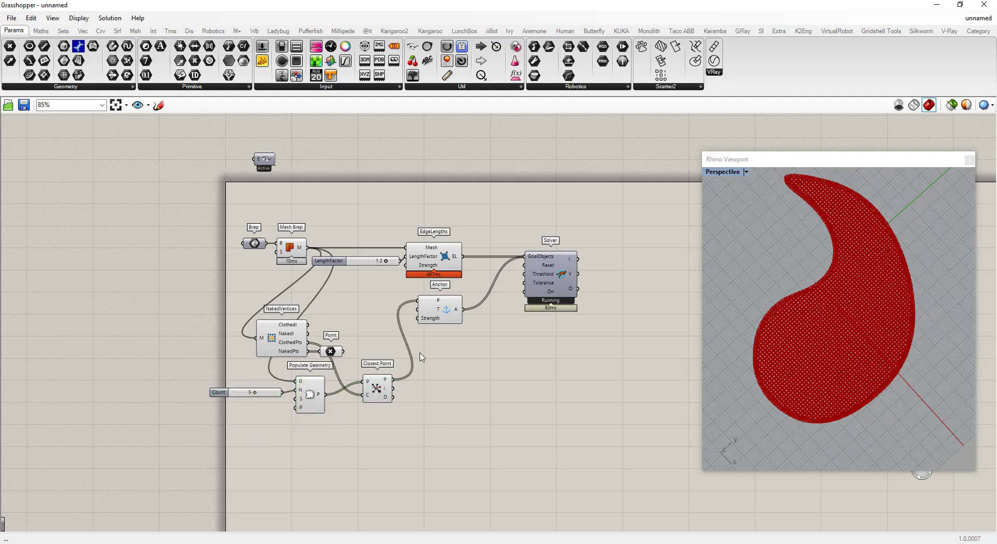
pyautogui.moveTo(447, 312); pyautogui.dragTo(434, 391)
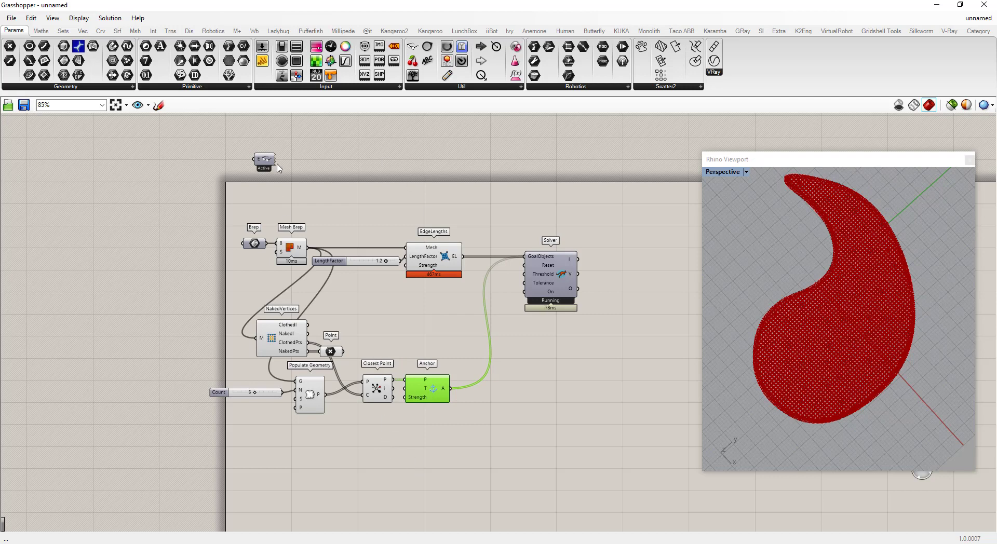
# Step: Place a VertexLoads goal from Kangaroo2 Goals-Mesh and feed it the mesh
pyautogui.click(394, 31)
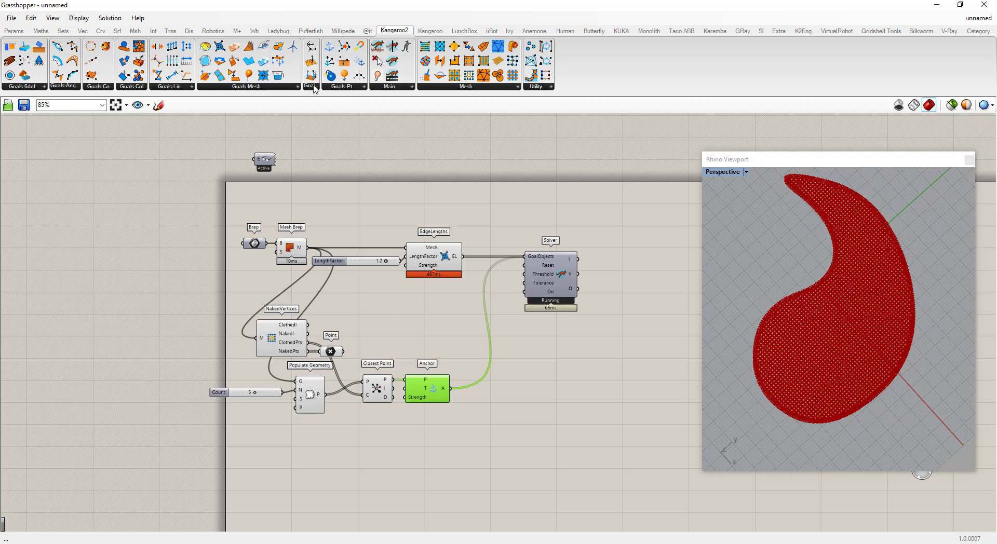
pyautogui.click(286, 88)
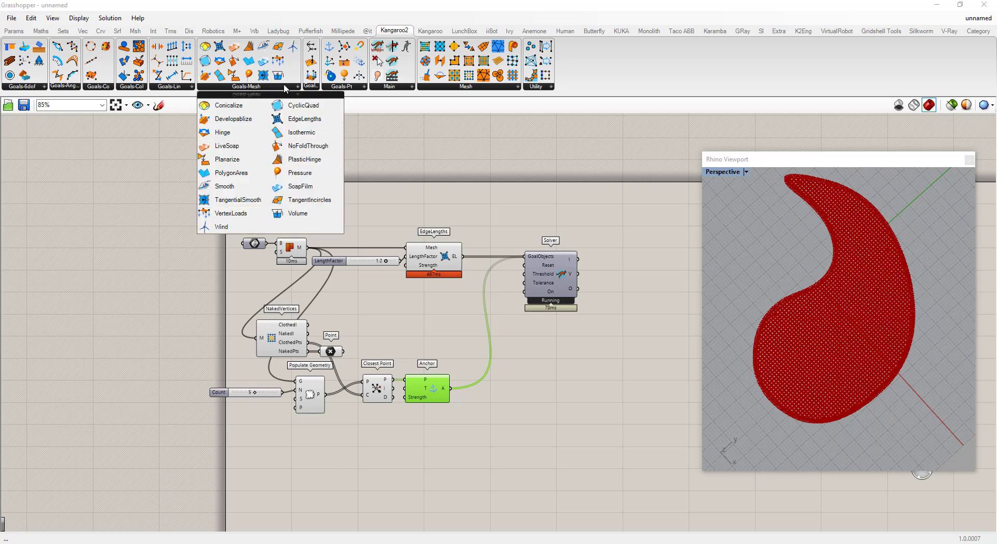
pyautogui.click(226, 213)
pyautogui.click(427, 456)
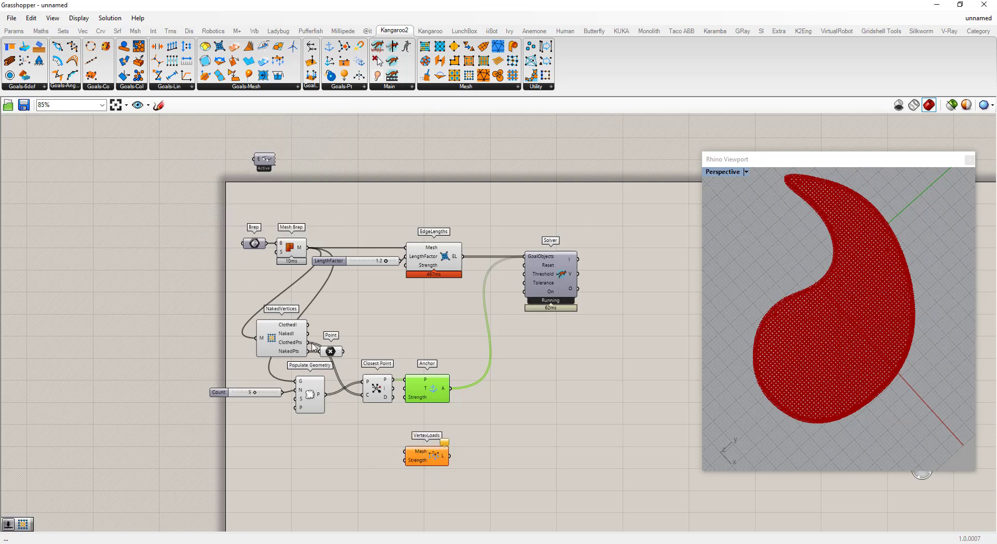
pyautogui.moveTo(307, 248); pyautogui.dragTo(405, 486)
pyautogui.scroll(3, 415, 465)
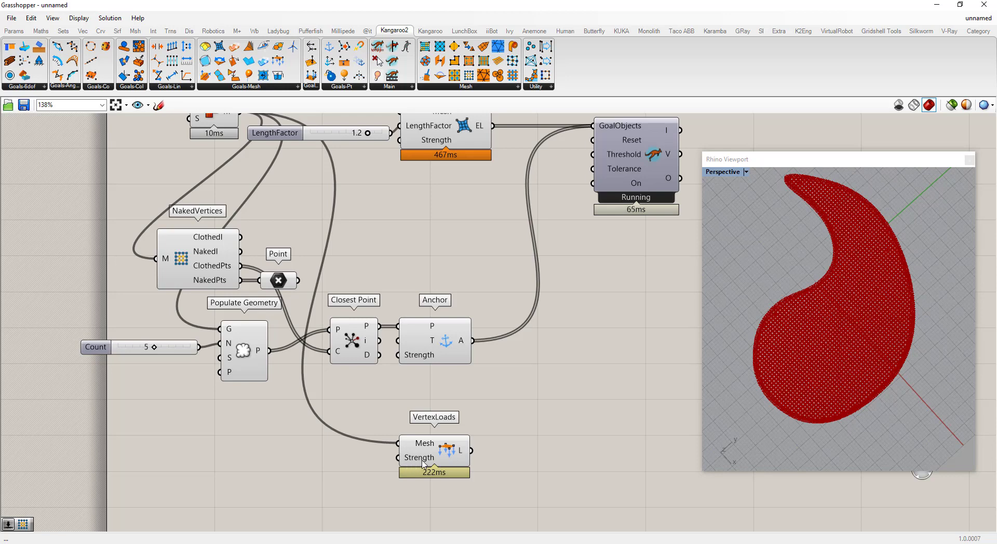
# Step: Give VertexLoads a strength slider of 1 and connect its output to the Solver's goals
pyautogui.moveTo(423, 462)
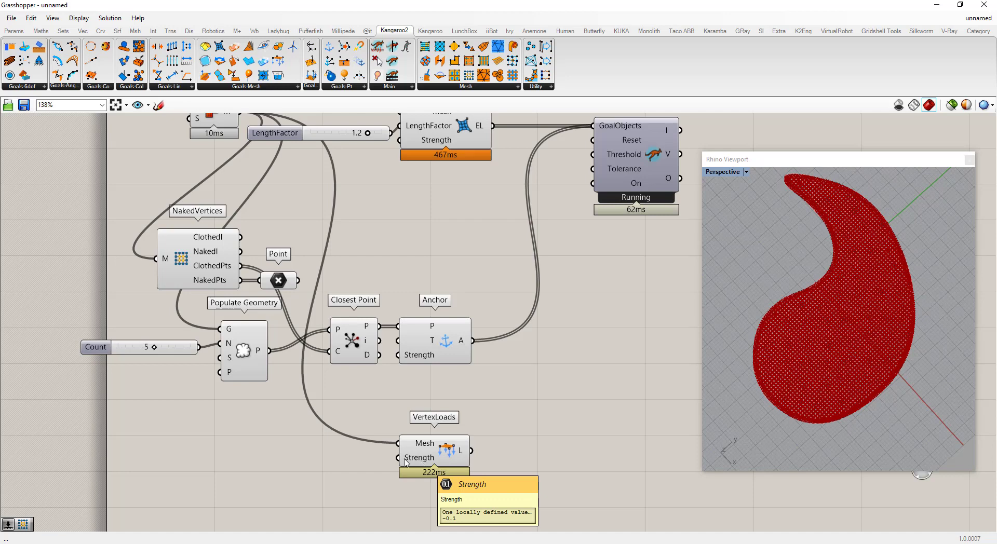
pyautogui.doubleClick(328, 464)
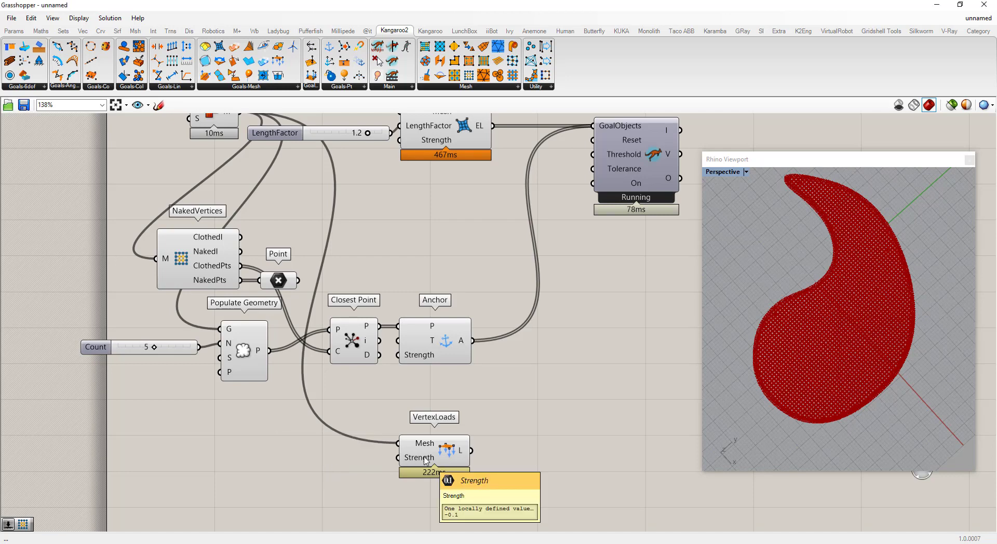
pyautogui.doubleClick(315, 477)
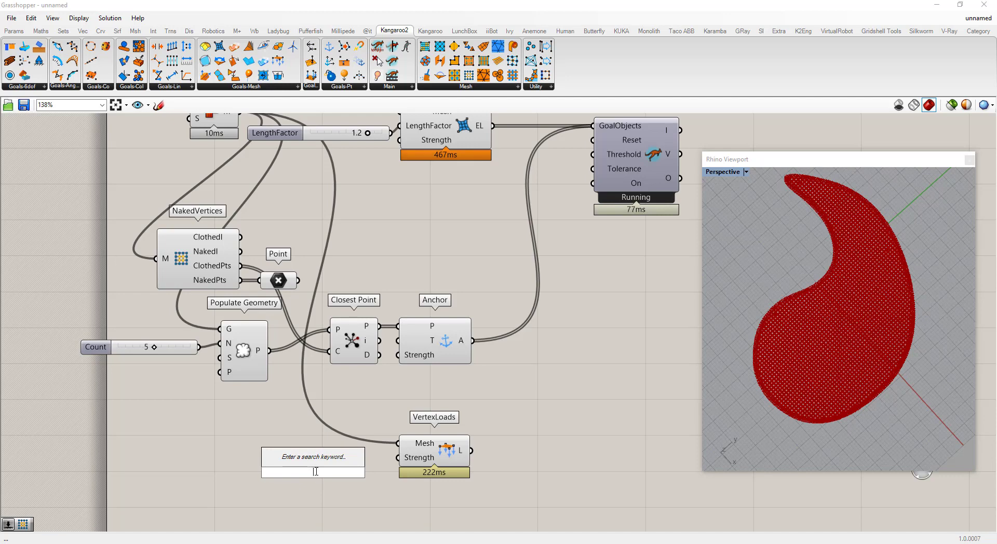
pyautogui.write('3')
pyautogui.press('BackSpace')
pyautogui.write('1')
pyautogui.press('Return')
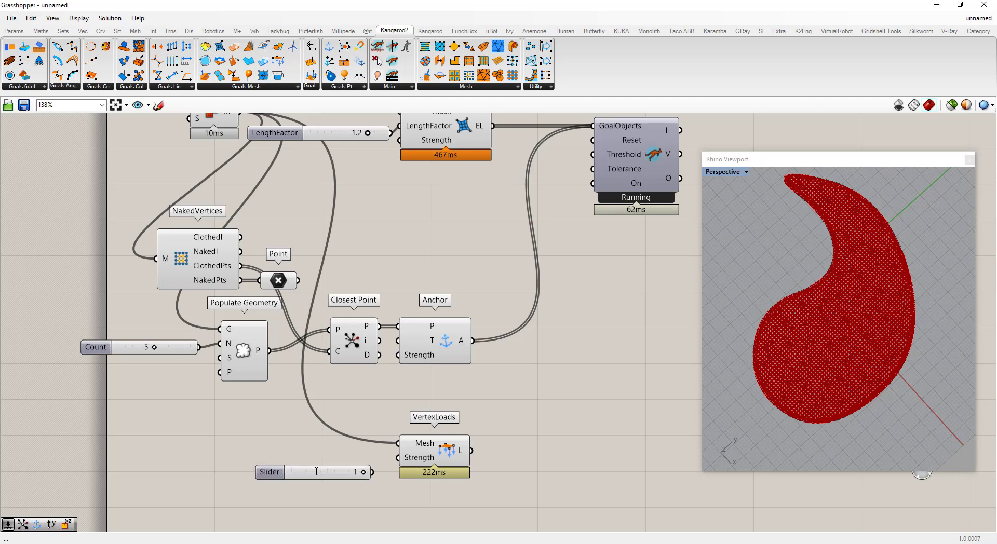
pyautogui.moveTo(372, 472); pyautogui.dragTo(398, 457)
pyautogui.scroll(-1, 396, 494)
pyautogui.moveTo(461, 457); pyautogui.dragTo(564, 181)
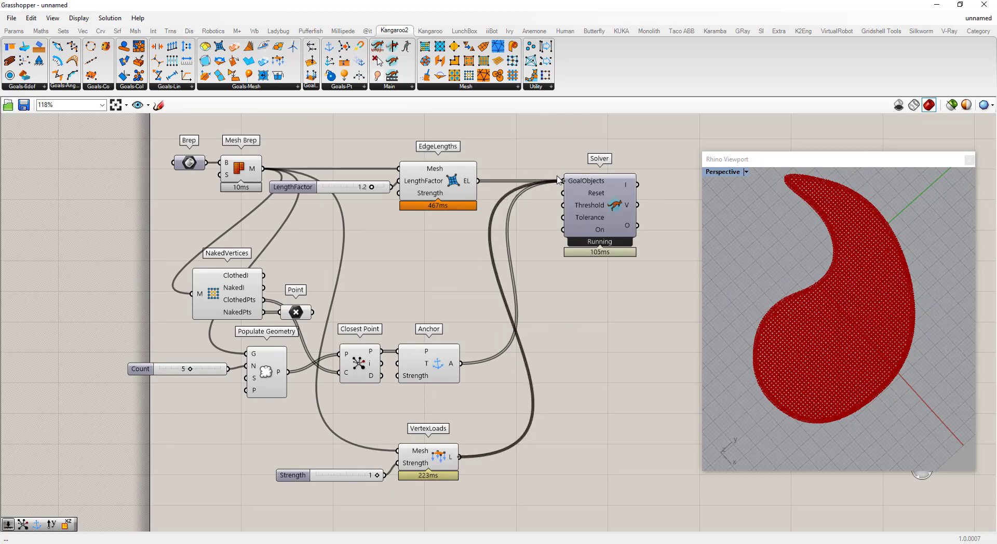
# Step: Turn the Solver's preview on and orbit and zoom to view the tall red tower
pyautogui.scroll(-1, 490, 289)
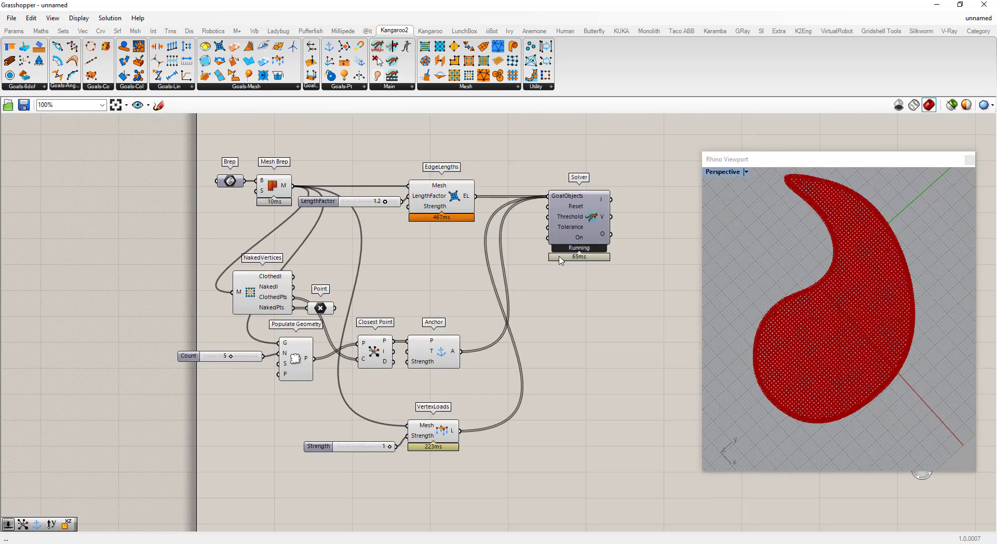
pyautogui.scroll(2, 597, 221)
pyautogui.rightClick(598, 207)
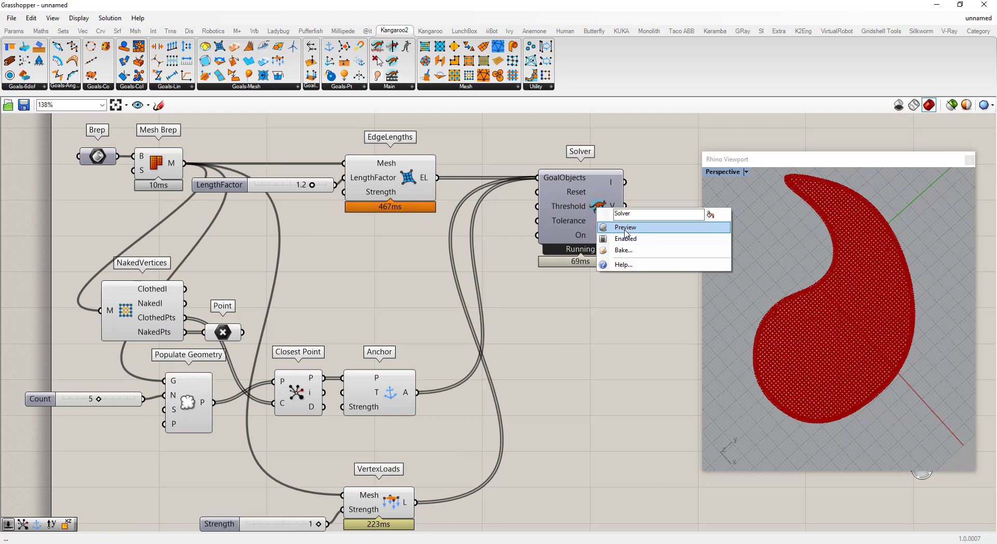
pyautogui.click(626, 232)
pyautogui.scroll(-5, 878, 345)
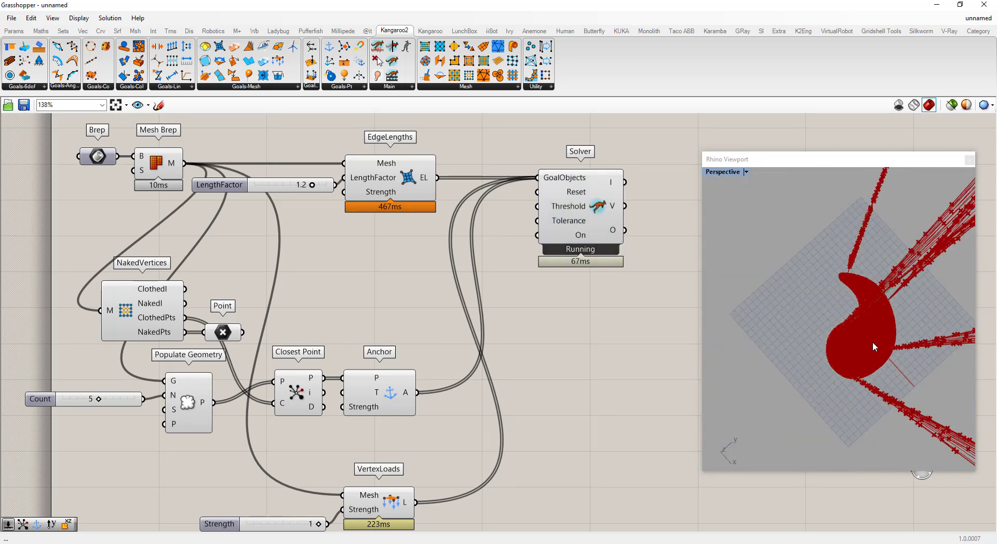
pyautogui.moveTo(862, 343); pyautogui.dragTo(891, 333, button='right')
pyautogui.scroll(-2, 891, 334)
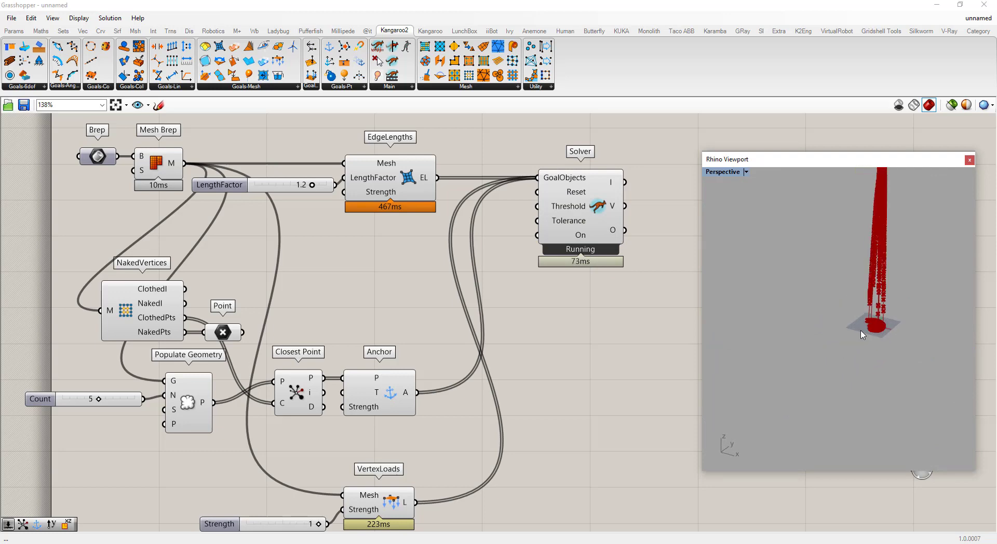
pyautogui.scroll(-2, 862, 334)
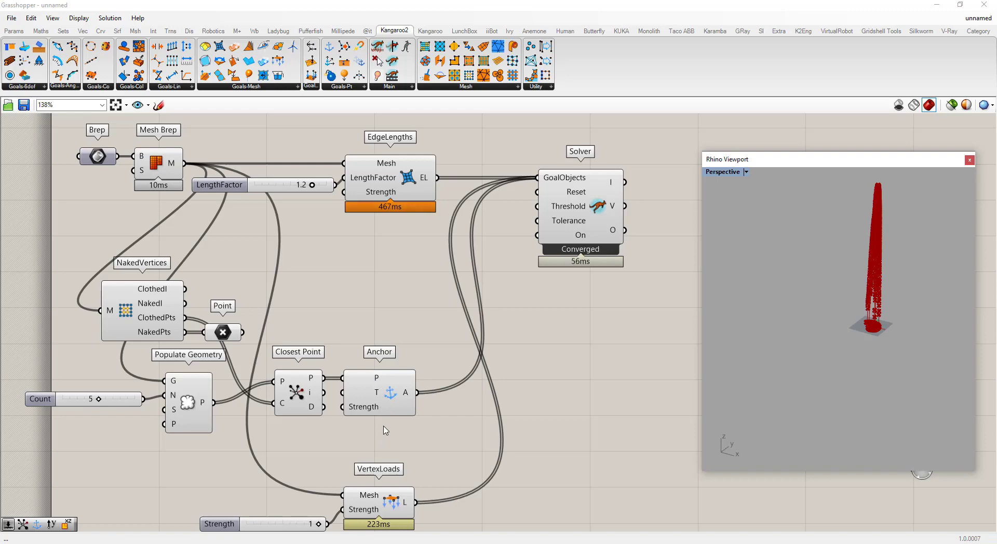
pyautogui.scroll(3, 386, 174)
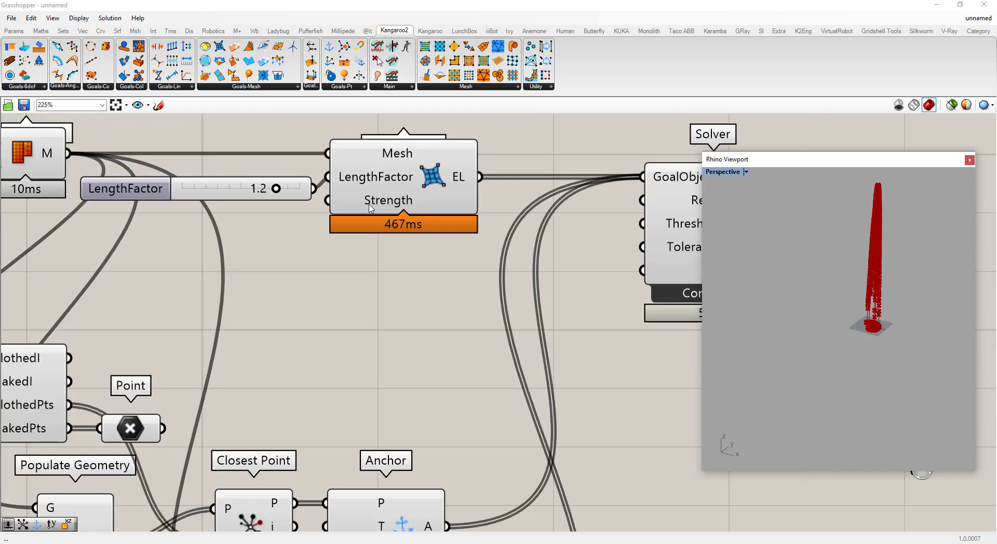
# Step: Wire a new 100-value slider into EdgeLengths' Strength and view the inflated dome
pyautogui.doubleClick(251, 244)
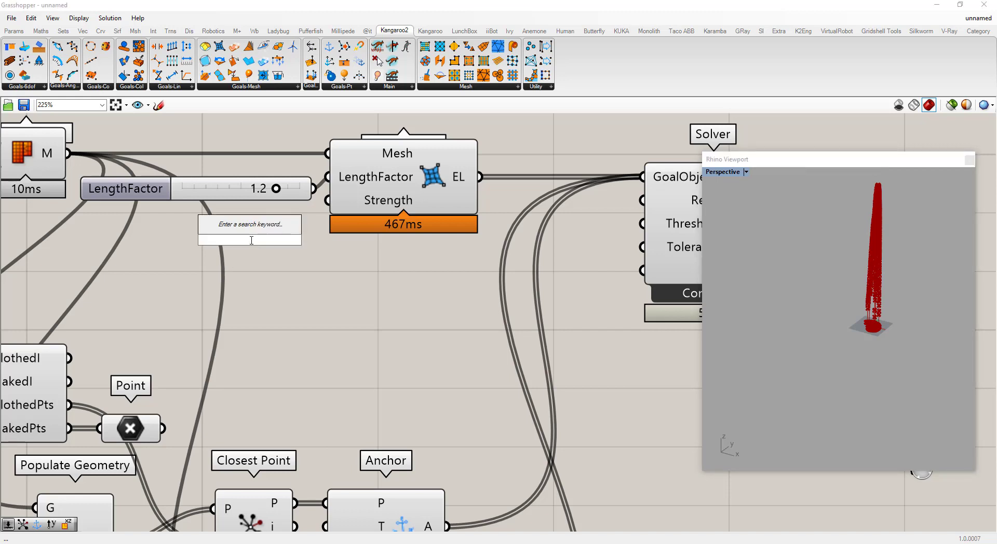
pyautogui.write('100')
pyautogui.press('Return')
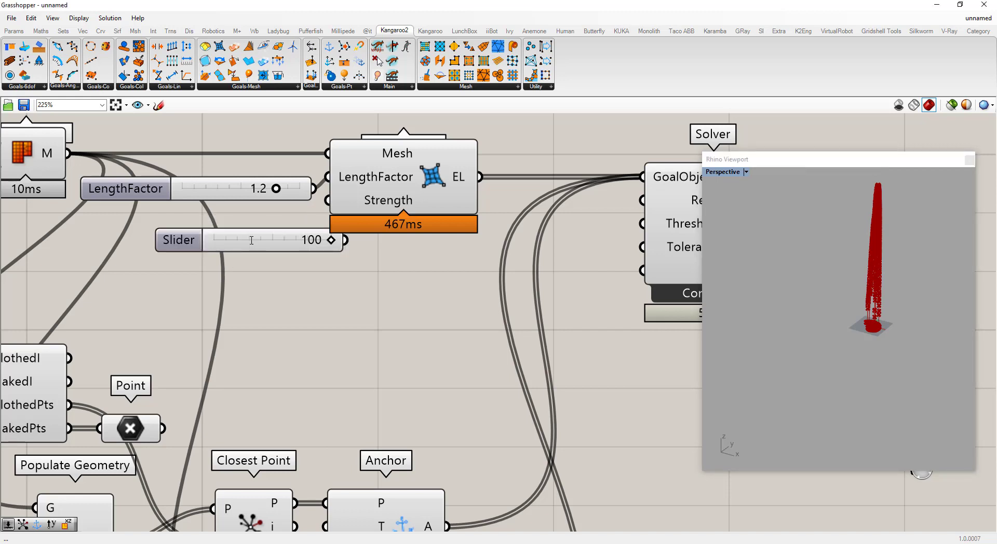
pyautogui.moveTo(263, 243); pyautogui.dragTo(224, 243)
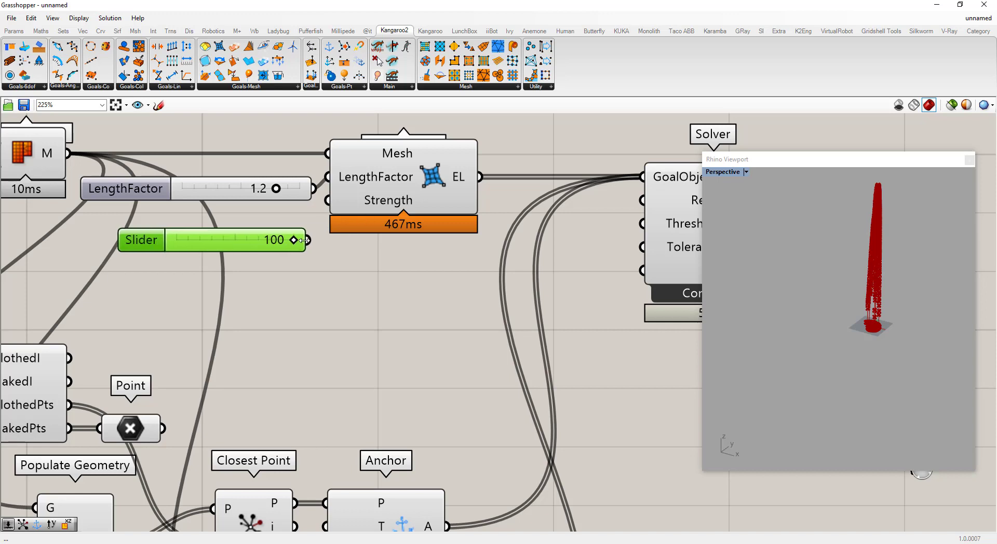
pyautogui.moveTo(308, 240); pyautogui.dragTo(323, 213)
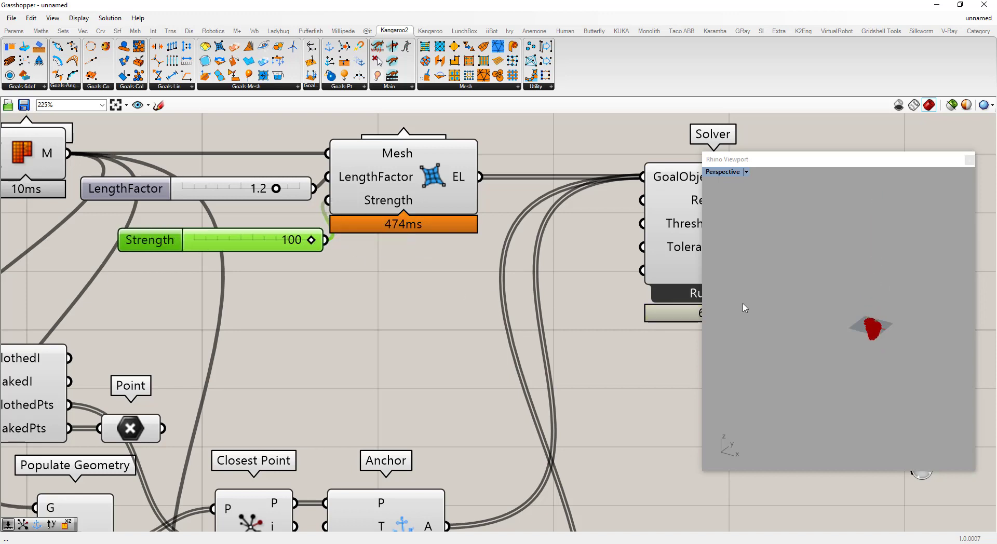
pyautogui.scroll(3, 876, 341)
pyautogui.scroll(10, 874, 337)
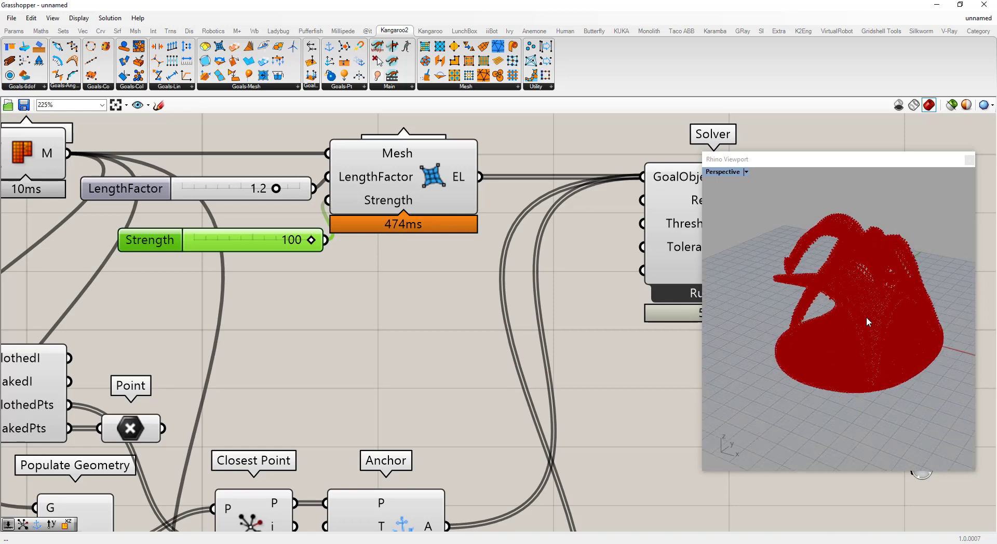
pyautogui.moveTo(858, 314); pyautogui.dragTo(828, 311, button='right')
pyautogui.scroll(-6, 294, 280)
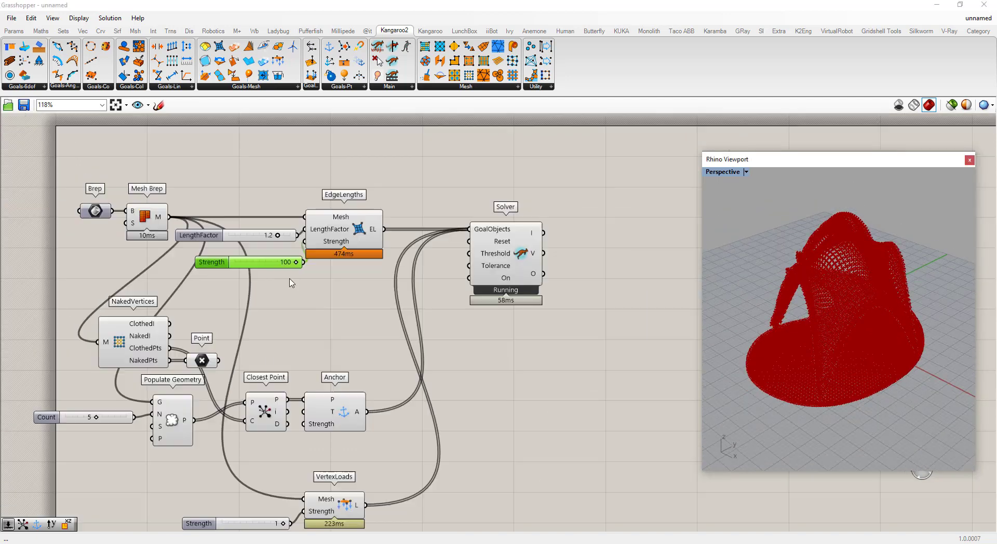
# Step: Turn off the preview of all components to hide the green base mesh
pyautogui.moveTo(360, 415); pyautogui.dragTo(369, 433)
pyautogui.rightClick(344, 229)
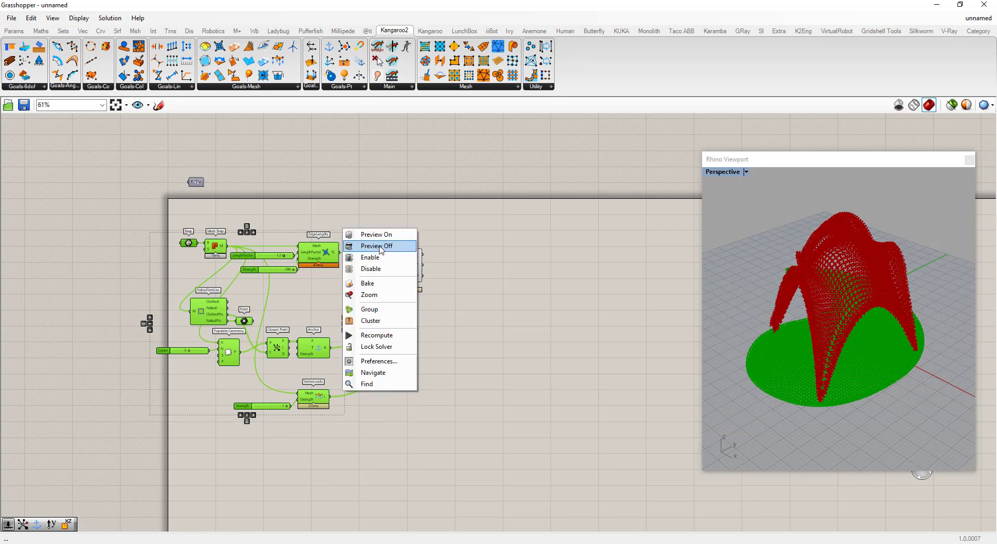
pyautogui.click(381, 247)
pyautogui.moveTo(813, 314); pyautogui.dragTo(845, 323, button='right')
pyautogui.click(389, 320)
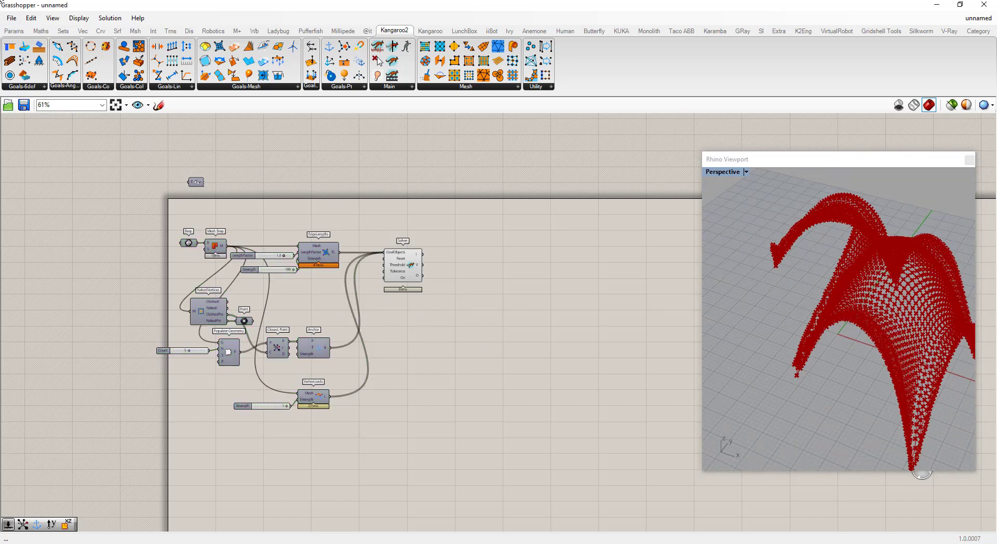
# Step: Add a Button wired to the Solver's Reset input and press it to restart inflation
pyautogui.click(18, 30)
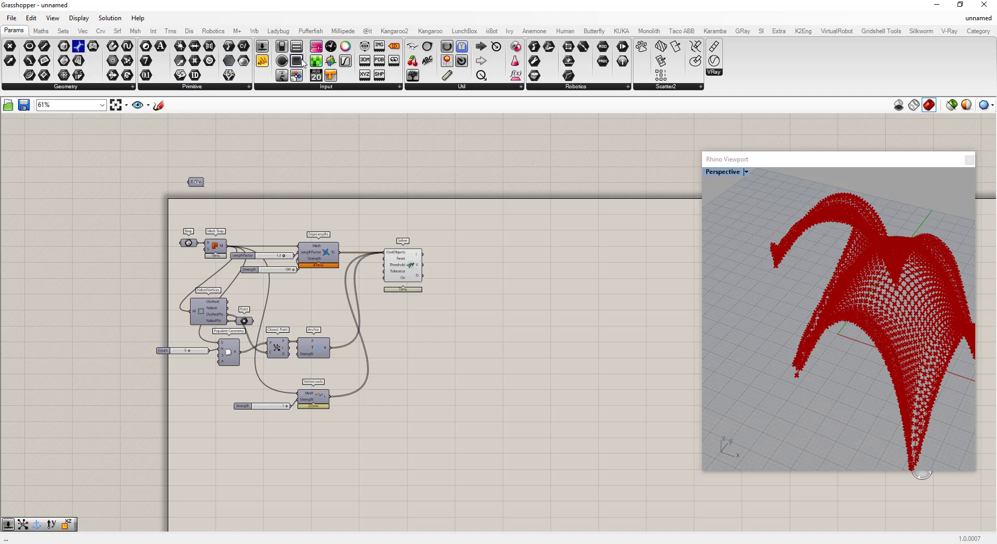
pyautogui.moveTo(318, 107); pyautogui.dragTo(377, 295)
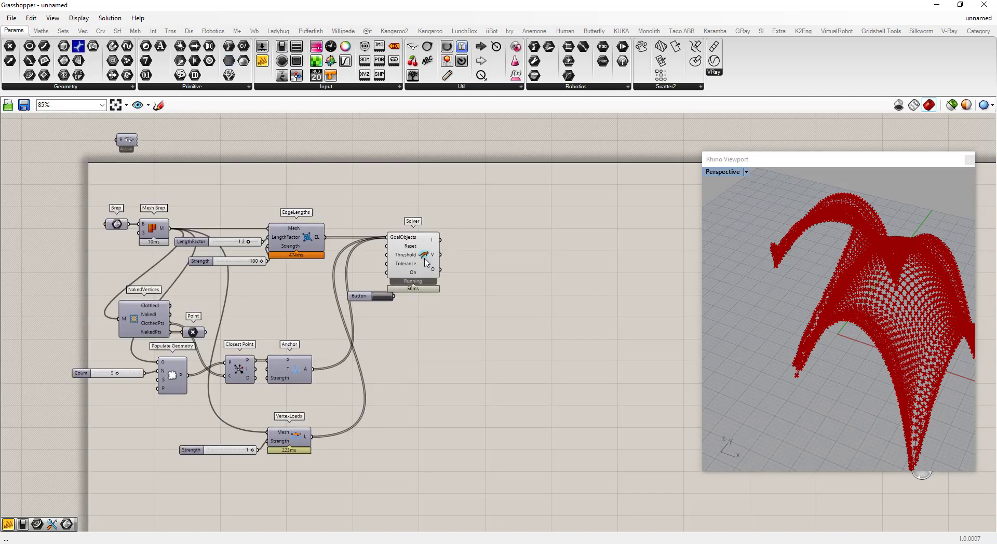
pyautogui.moveTo(426, 261); pyautogui.dragTo(470, 265)
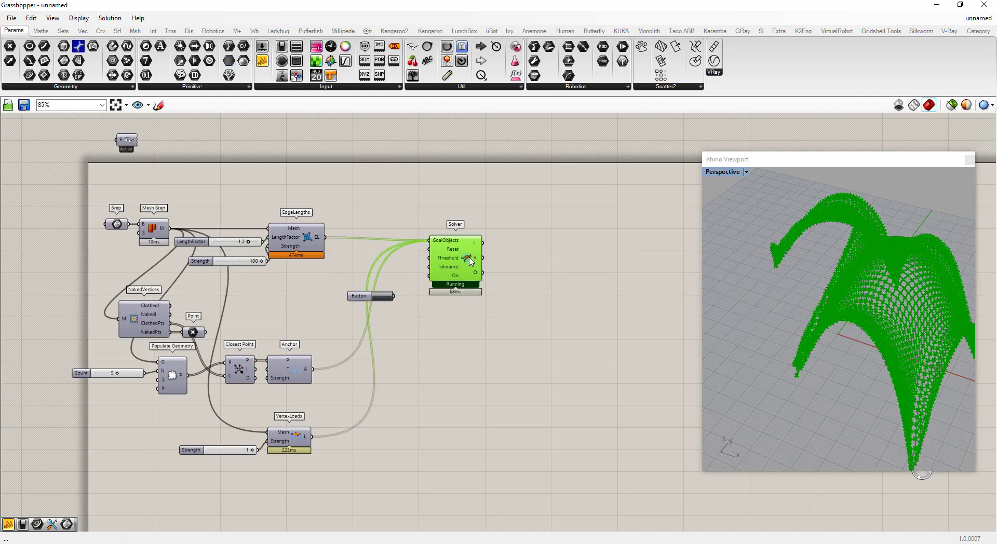
pyautogui.moveTo(395, 297); pyautogui.dragTo(442, 258)
pyautogui.click(382, 296)
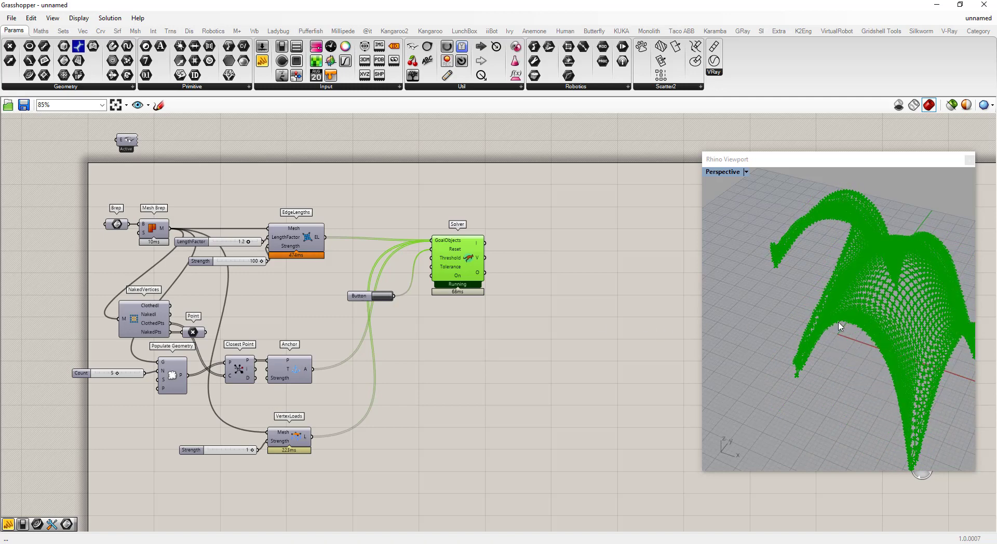
pyautogui.moveTo(765, 334); pyautogui.dragTo(822, 297, button='right')
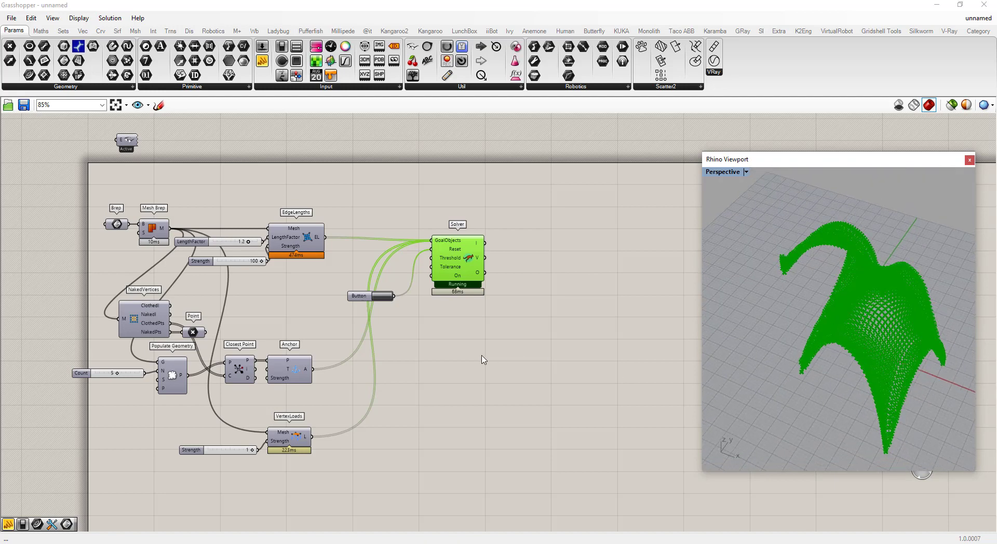
pyautogui.moveTo(307, 237); pyautogui.dragTo(311, 237)
pyautogui.click(400, 32)
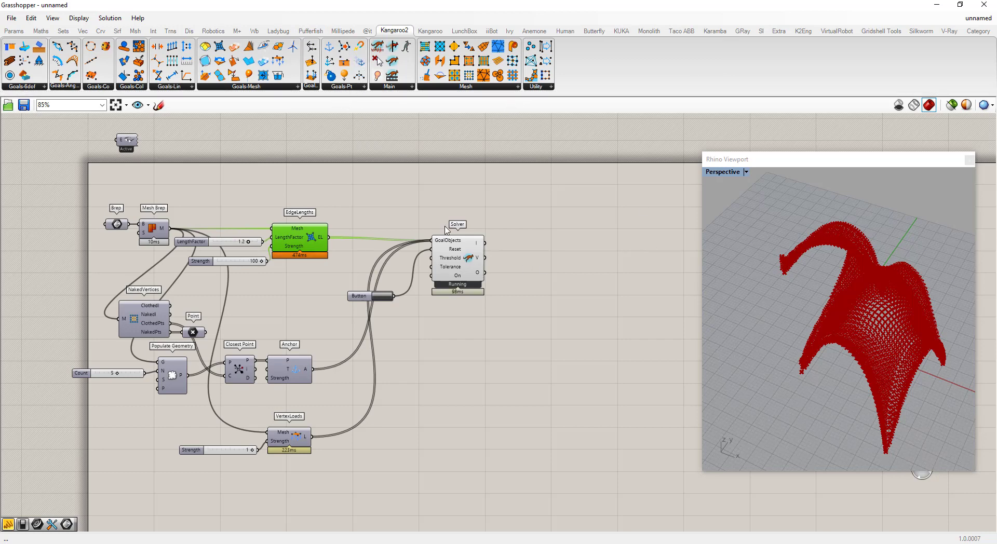
# Step: Place an AnchorXYZ goal from Goals-Pt and feed the edge points into its P input
pyautogui.click(364, 87)
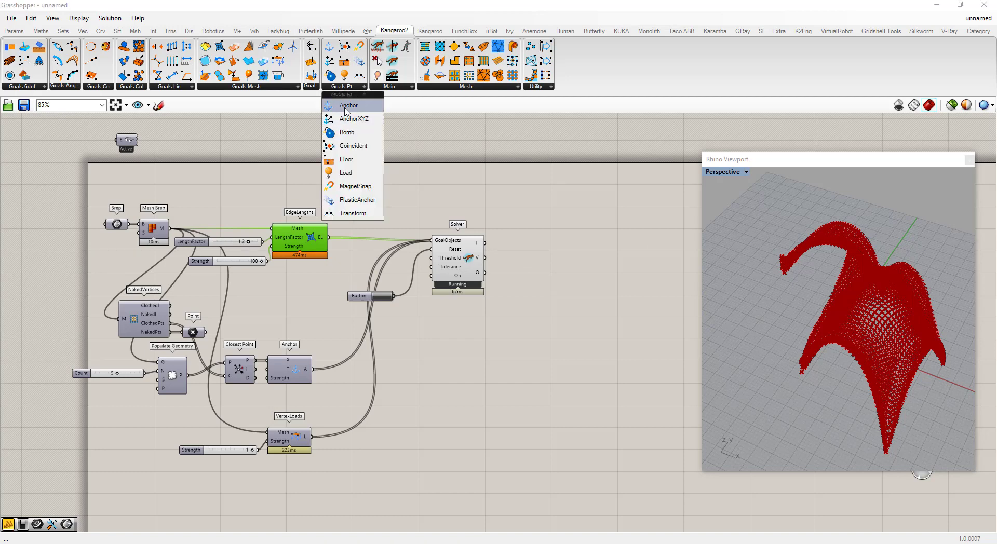
pyautogui.moveTo(347, 119); pyautogui.dragTo(306, 180)
pyautogui.click(291, 217)
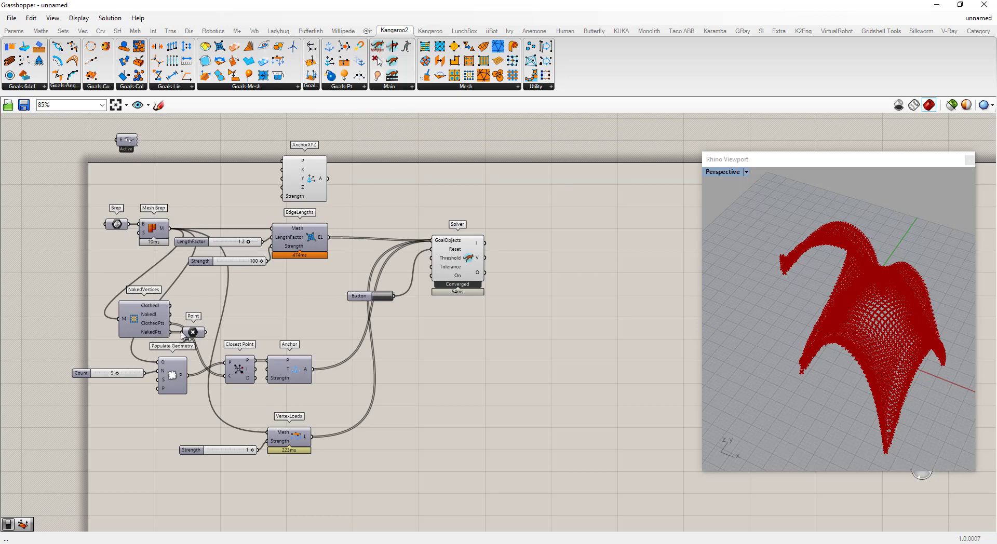
pyautogui.moveTo(206, 332); pyautogui.dragTo(282, 162)
pyautogui.scroll(3, 263, 175)
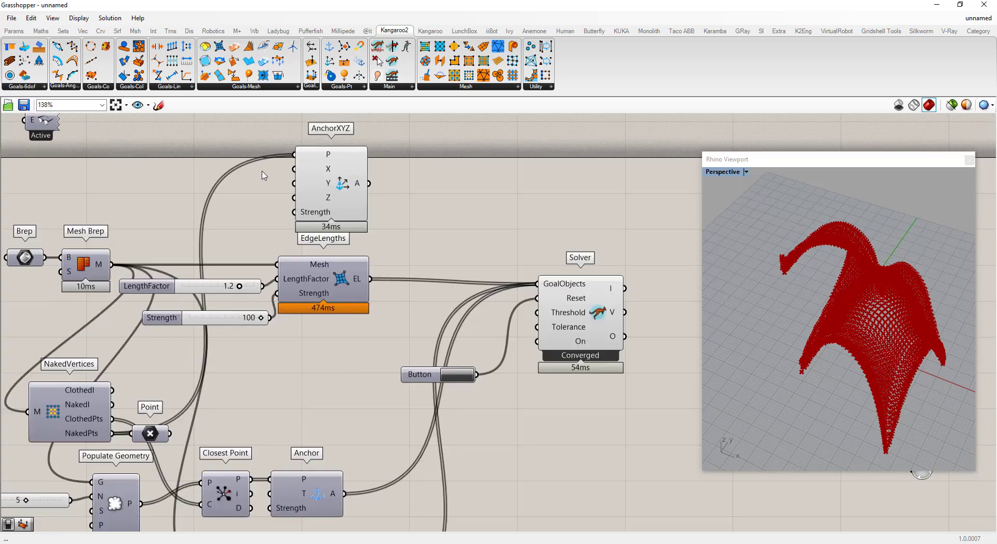
# Step: Lock AnchorXYZ's X and Y with a True Boolean Toggle, feed it to the Solver, and reset
pyautogui.click(14, 30)
pyautogui.moveTo(292, 80); pyautogui.dragTo(252, 185)
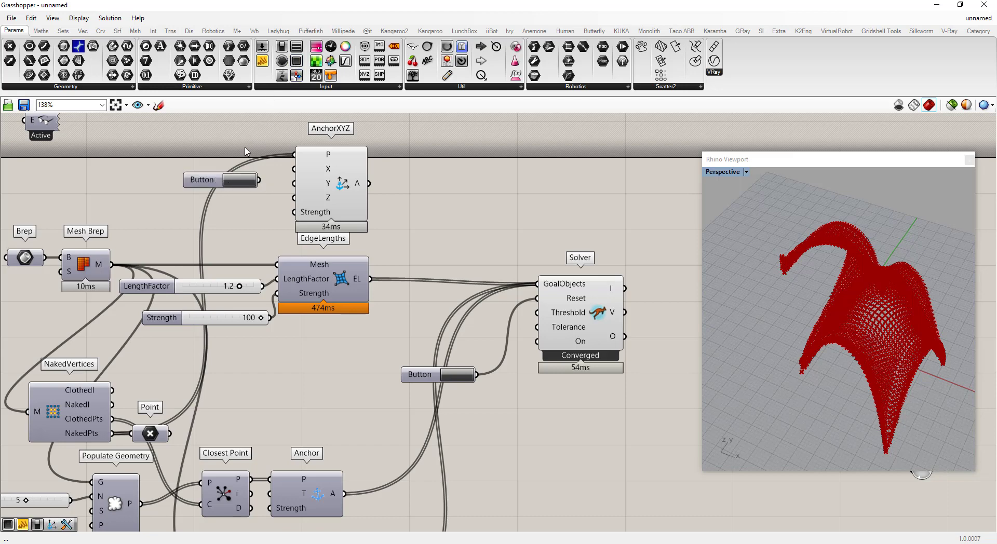
pyautogui.click(218, 177)
pyautogui.press('Delete')
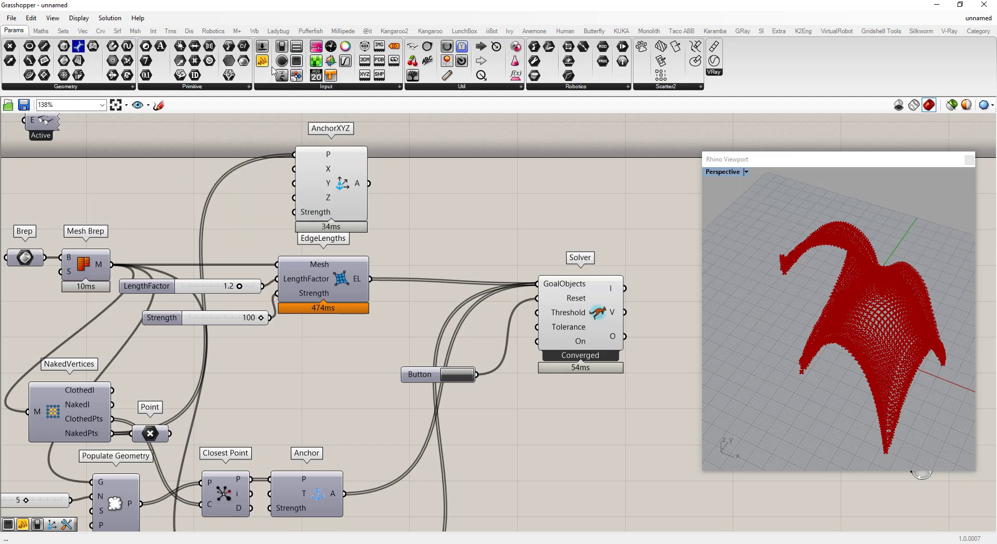
pyautogui.moveTo(283, 48); pyautogui.dragTo(294, 169)
pyautogui.moveTo(236, 181); pyautogui.dragTo(290, 186)
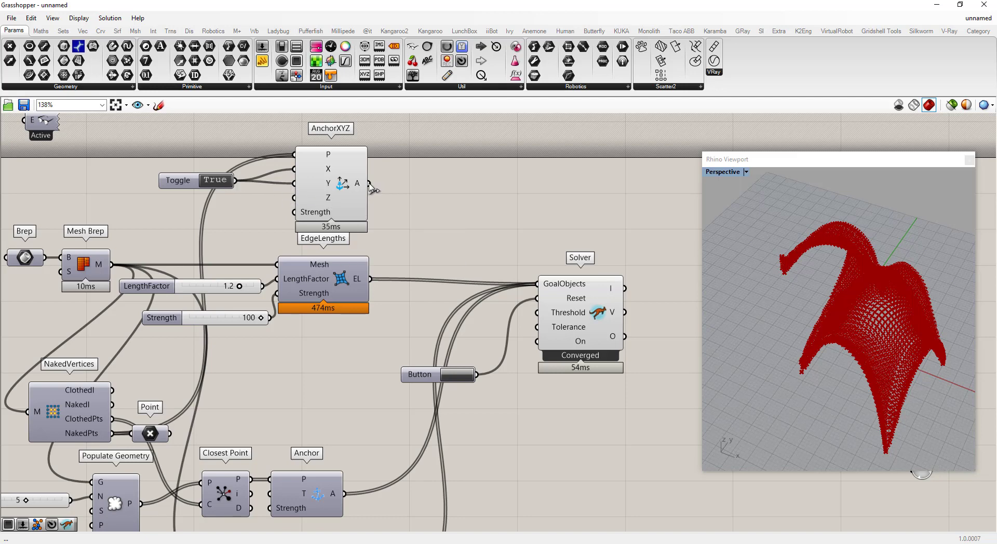
pyautogui.moveTo(371, 184); pyautogui.dragTo(538, 284)
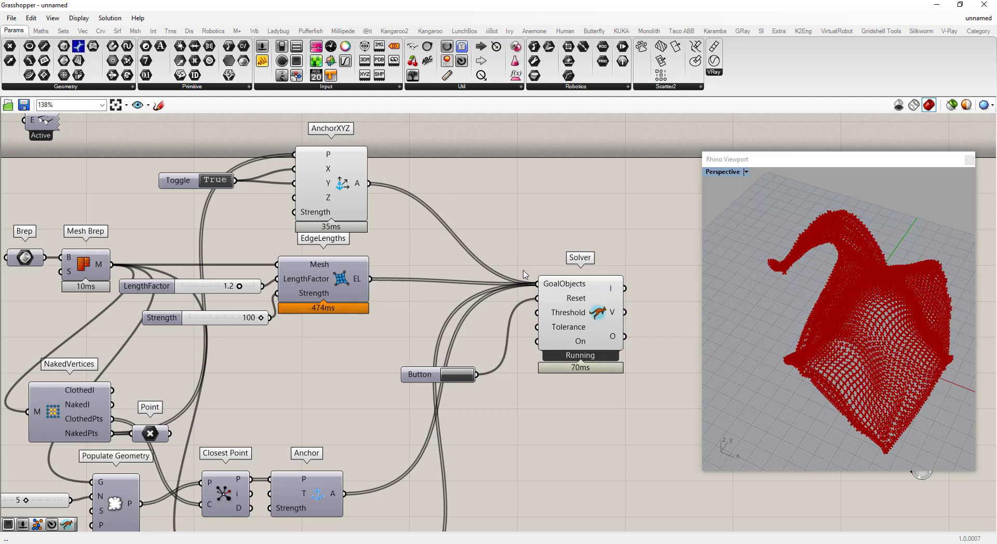
pyautogui.click(457, 375)
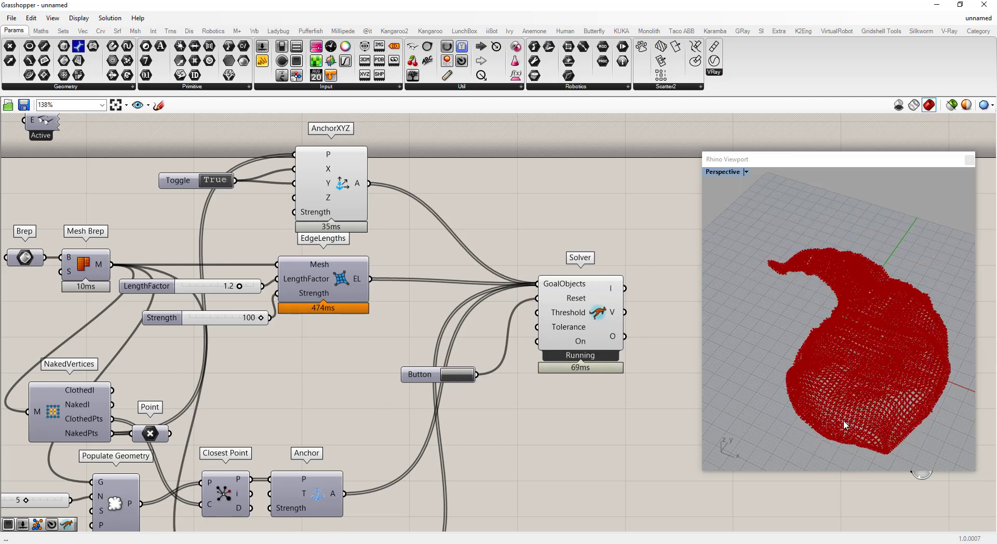
# Step: Edit the Strength slider to a 1100 maximum and a value of 282
pyautogui.moveTo(862, 399); pyautogui.dragTo(862, 342, button='right')
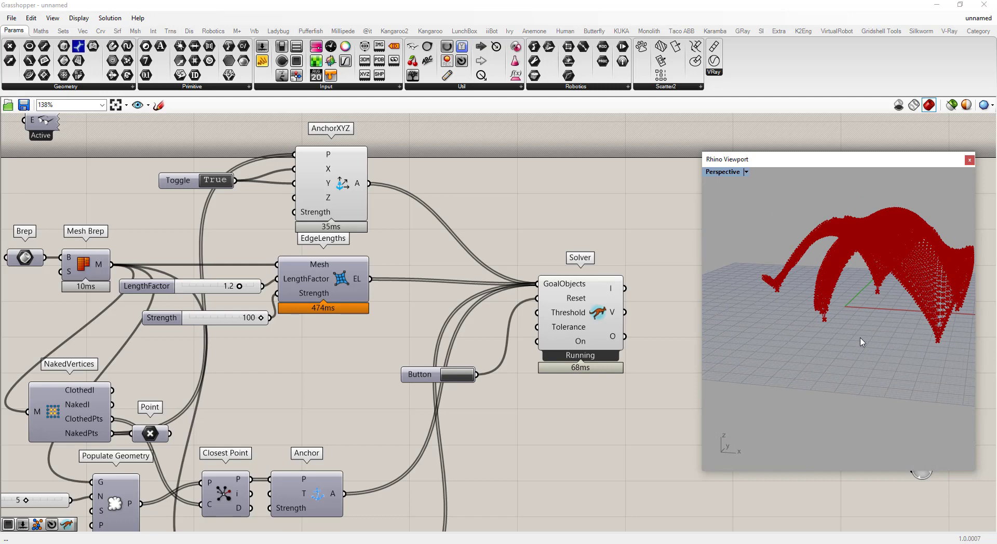
pyautogui.rightClick(227, 316)
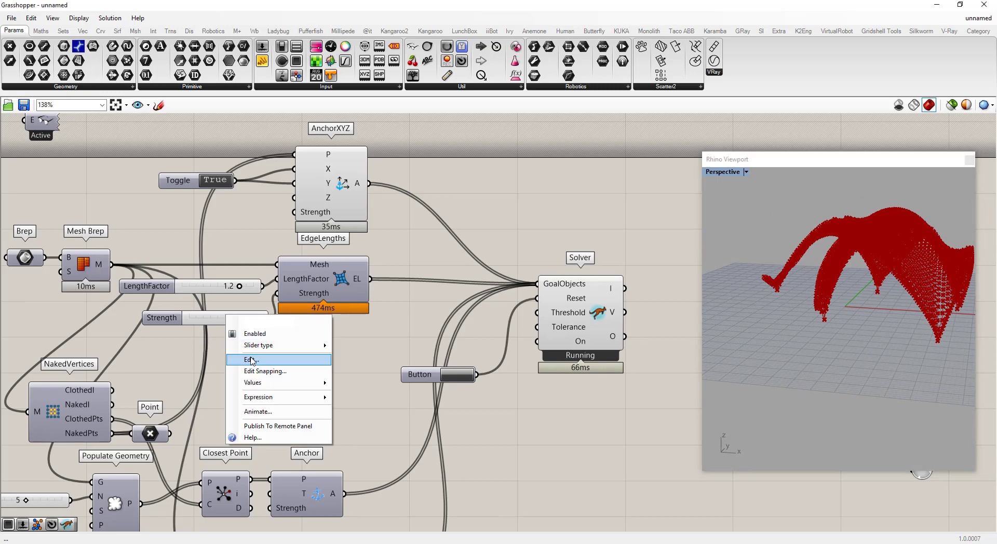
pyautogui.click(251, 360)
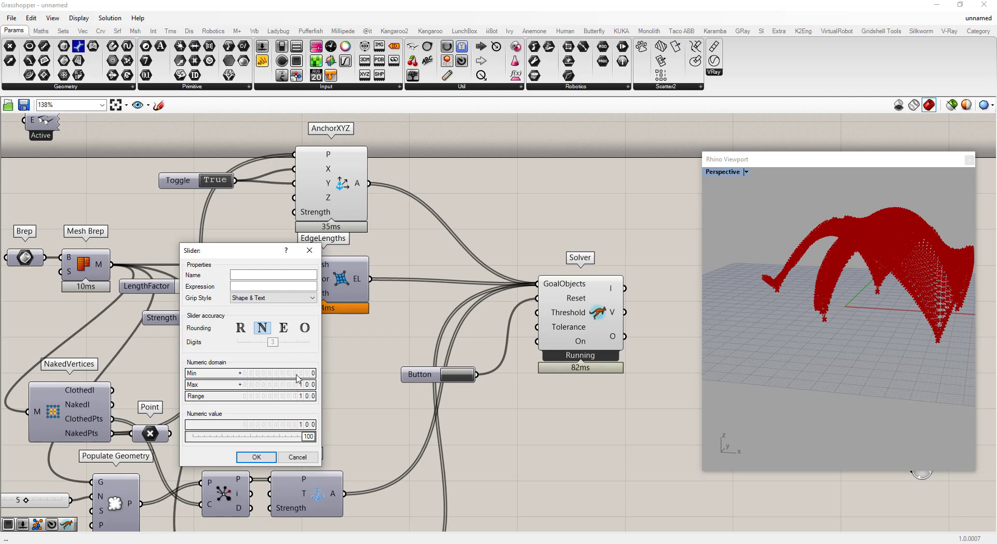
pyautogui.scroll(1, 297, 383)
pyautogui.moveTo(203, 437); pyautogui.dragTo(227, 441)
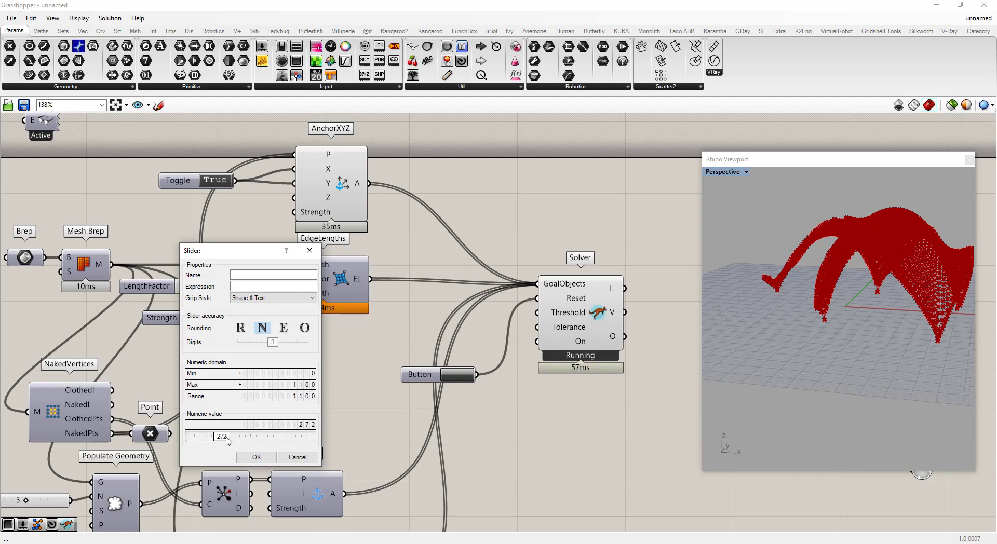
pyautogui.click(256, 459)
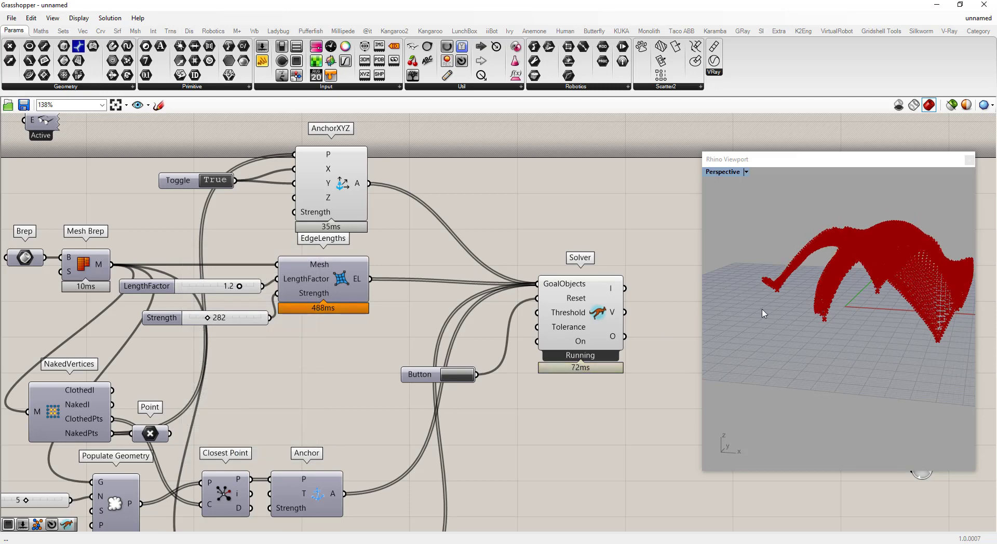
pyautogui.moveTo(928, 264); pyautogui.dragTo(953, 300, button='right')
pyautogui.scroll(5, 914, 343)
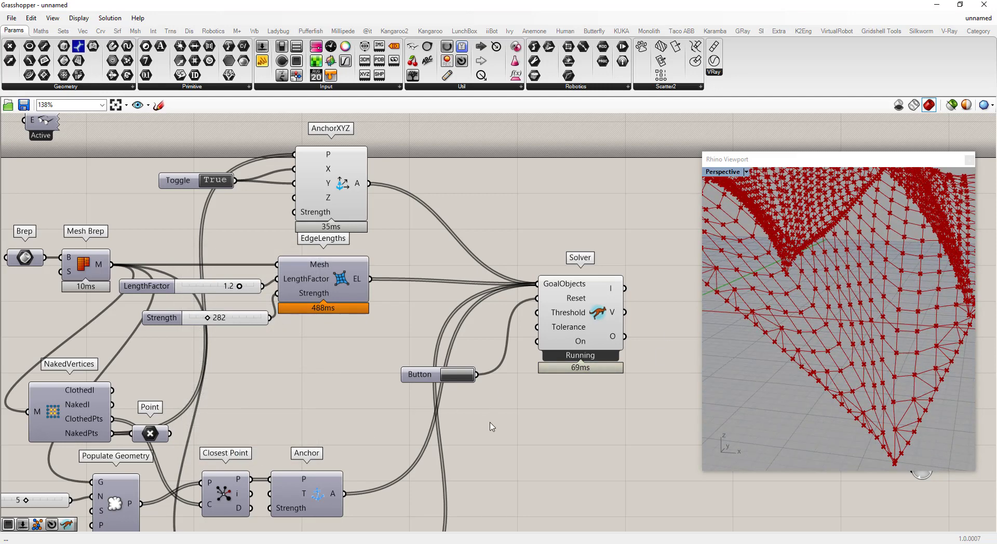
pyautogui.scroll(-2, 509, 385)
pyautogui.scroll(-1, 351, 352)
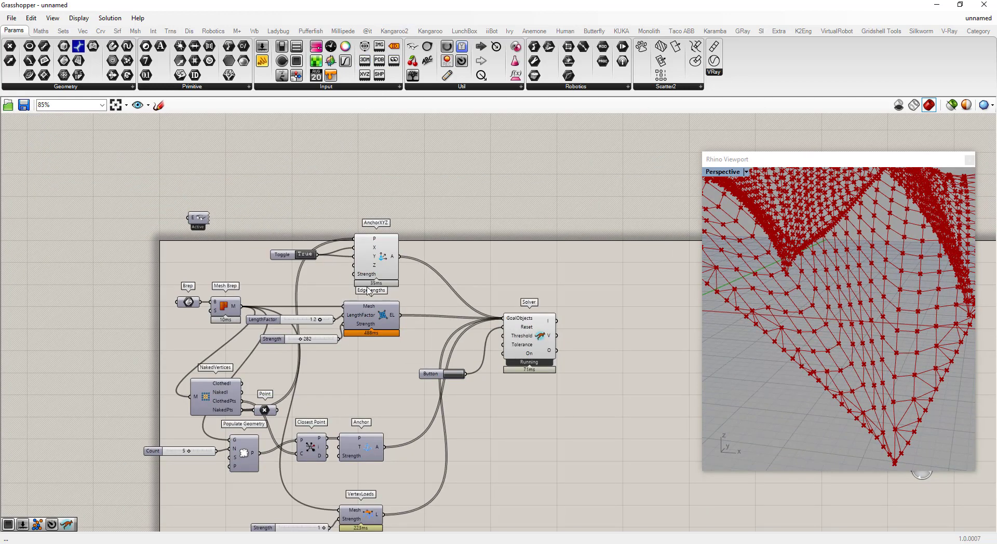
# Step: Shift the definition down-right and insert a Show component between Mesh Brep and the Solver's goals
pyautogui.scroll(-2, 351, 220)
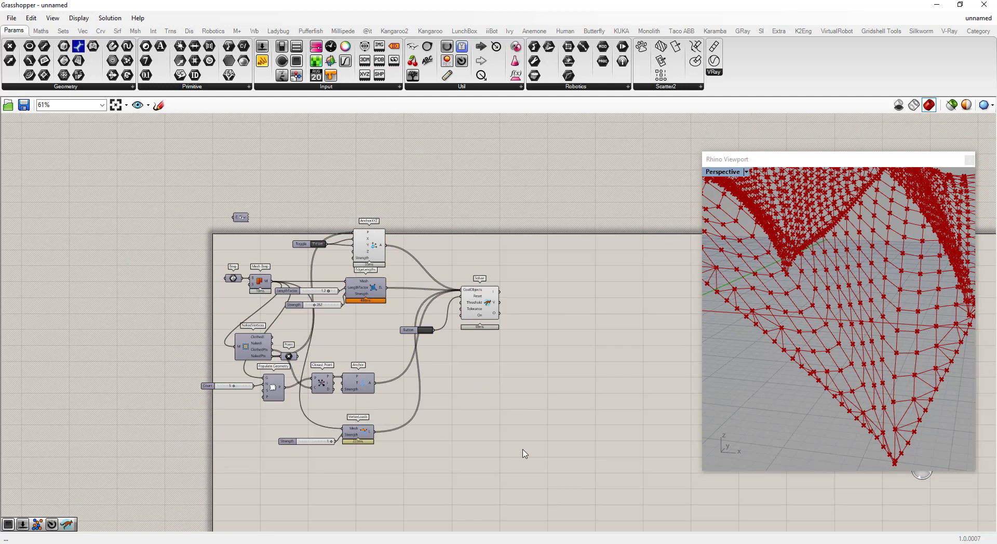
pyautogui.moveTo(513, 462); pyautogui.dragTo(230, 239)
pyautogui.moveTo(406, 274); pyautogui.dragTo(449, 328)
pyautogui.click(493, 259)
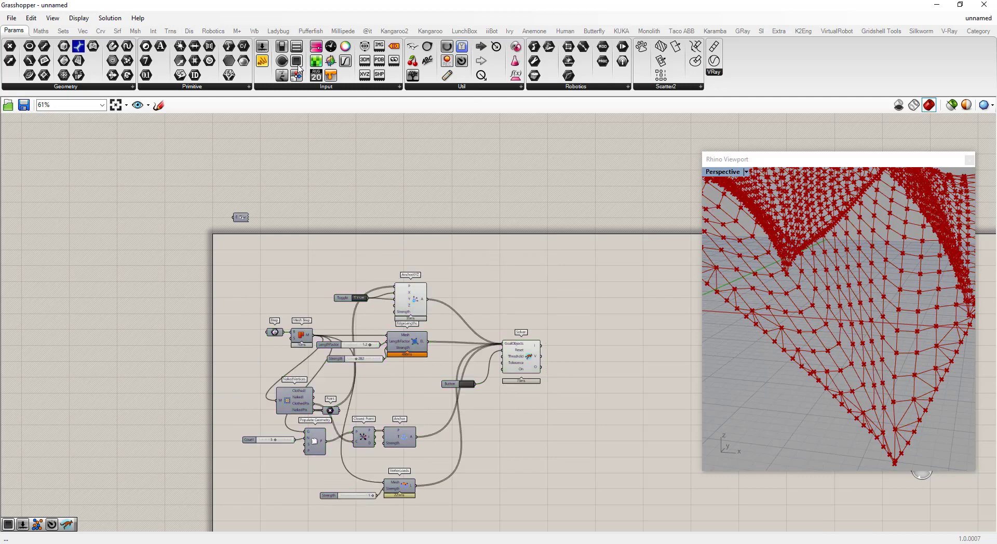
pyautogui.click(394, 31)
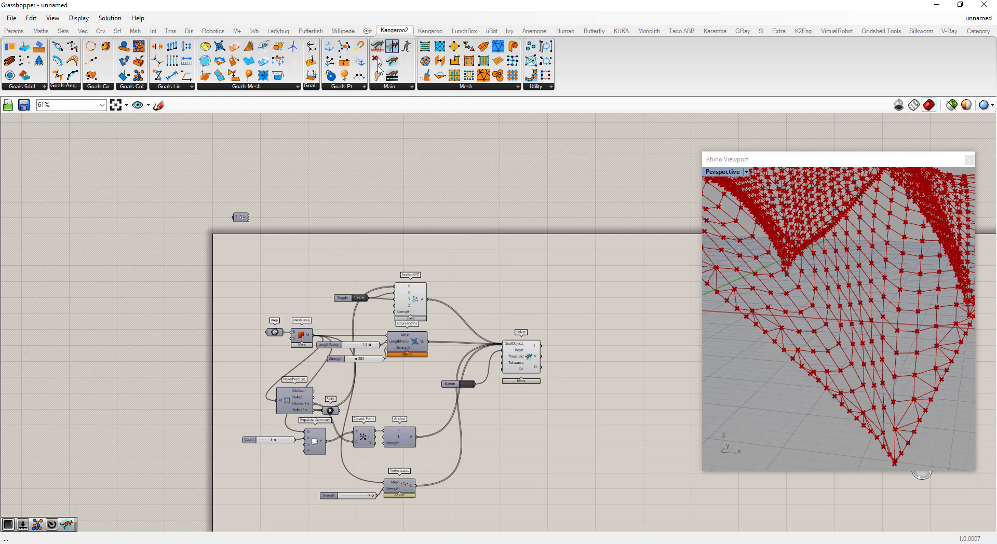
pyautogui.moveTo(377, 77); pyautogui.dragTo(410, 254)
pyautogui.moveTo(313, 335); pyautogui.dragTo(396, 253)
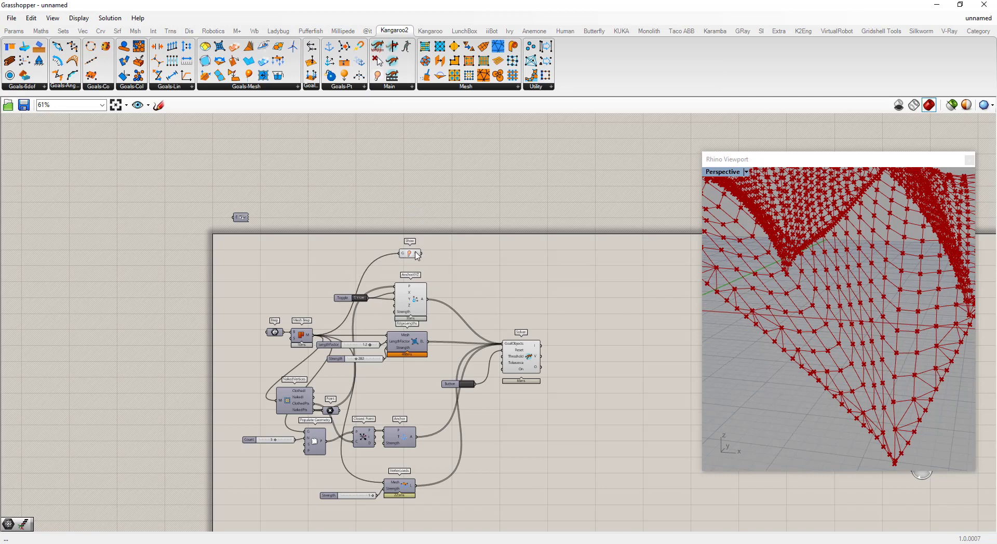
pyautogui.scroll(3, 417, 255)
pyautogui.moveTo(424, 254)
pyautogui.mouseDown()
pyautogui.moveTo(467, 278)
pyautogui.moveTo(548, 407)
pyautogui.moveTo(556, 402)
pyautogui.mouseUp()
pyautogui.scroll(-3, 398, 265)
# Step: Change an option on the selected components, then disable the Solver
pyautogui.moveTo(466, 514); pyautogui.dragTo(278, 280)
pyautogui.rightClick(279, 280)
pyautogui.click(305, 300)
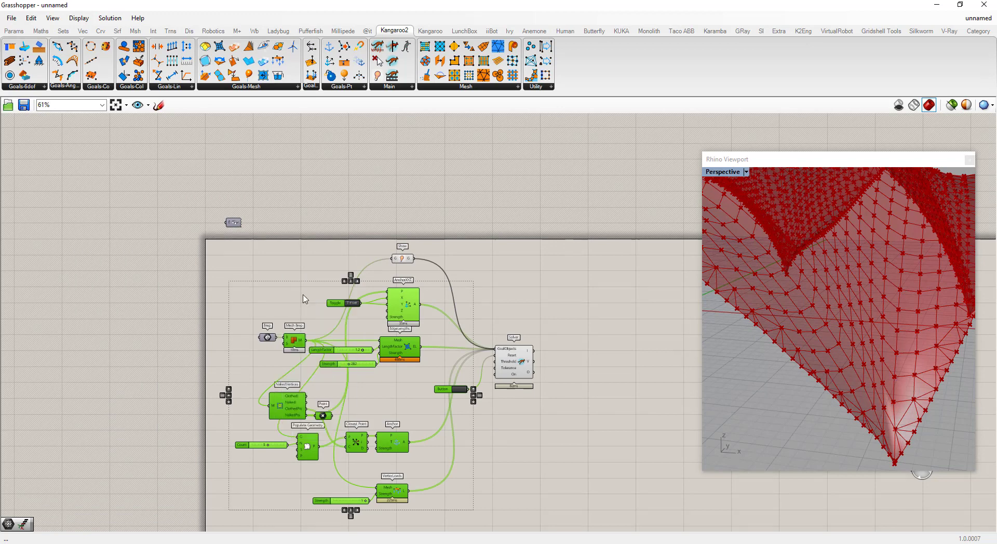
pyautogui.click(522, 366)
pyautogui.rightClick(521, 364)
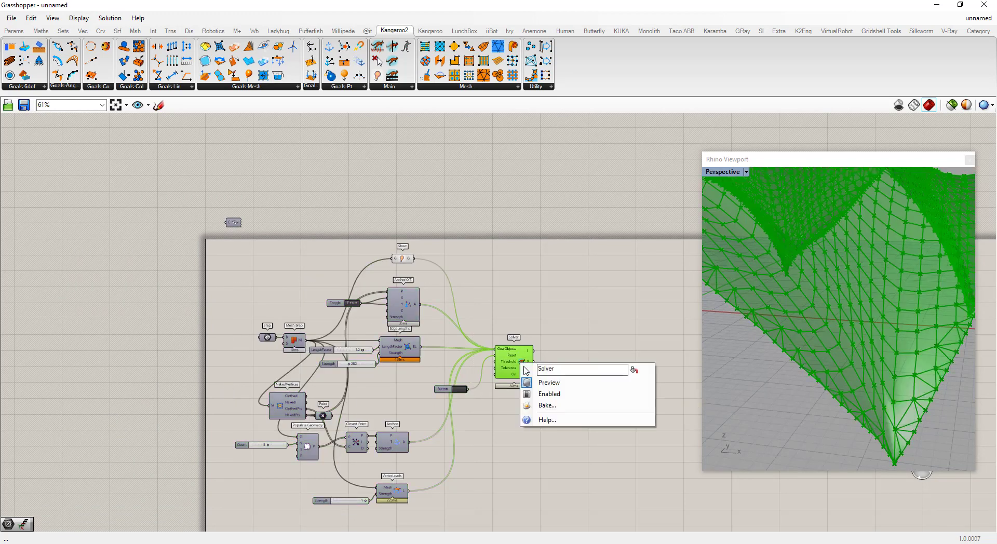
pyautogui.click(548, 394)
pyautogui.moveTo(530, 374)
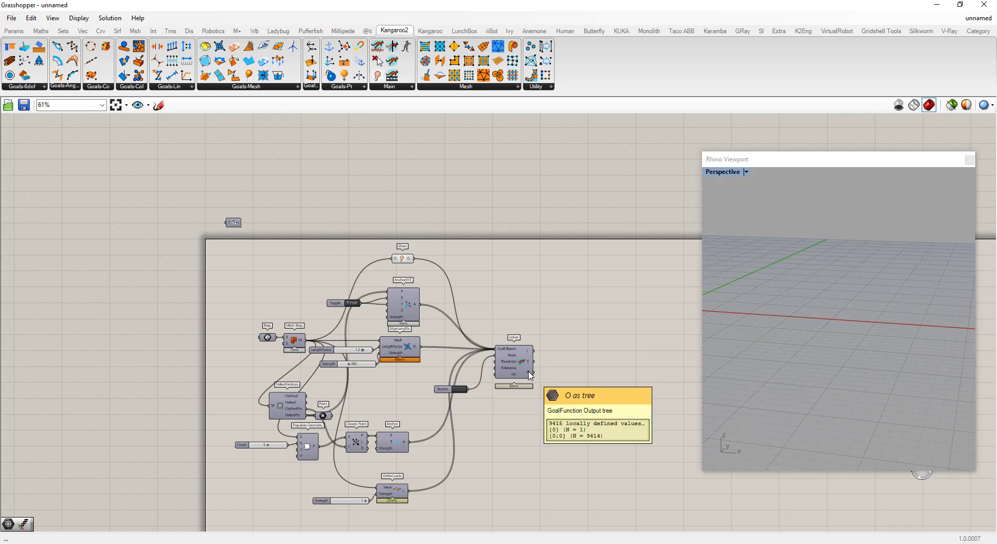
# Step: Add a Mesh parameter beside the Solver and orbit the viewport to inspect the inflated dome
pyautogui.click(14, 31)
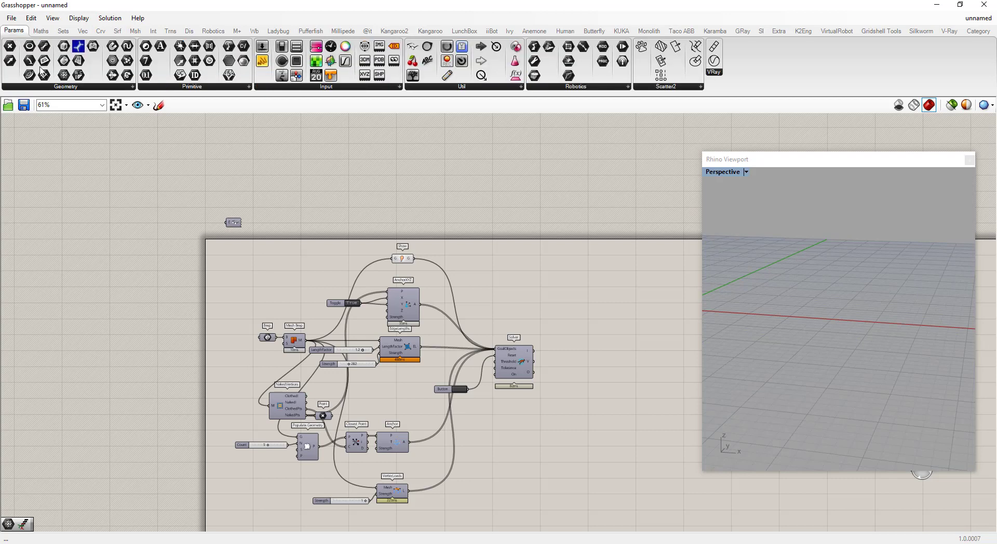
pyautogui.moveTo(68, 79); pyautogui.dragTo(583, 380)
pyautogui.click(585, 388)
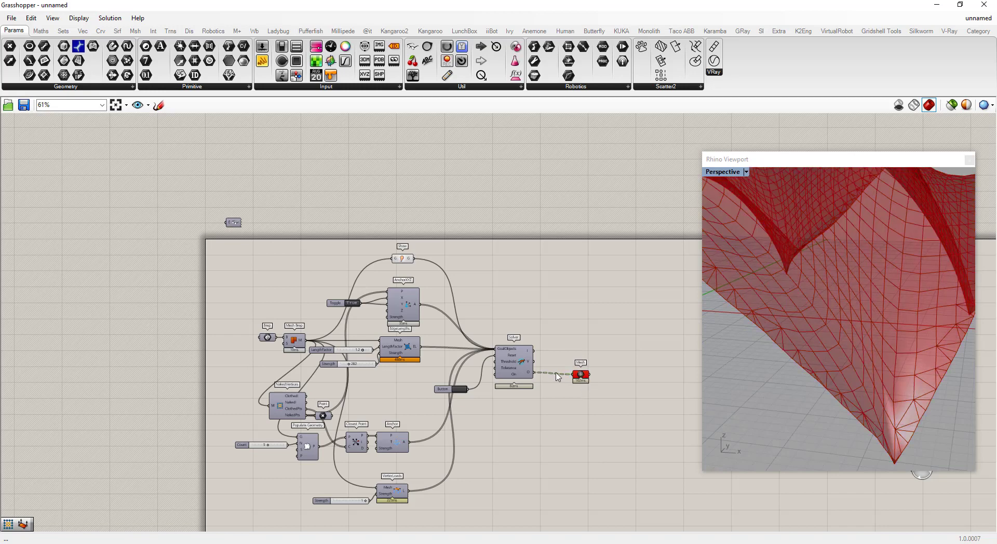
pyautogui.scroll(2, 555, 378)
pyautogui.moveTo(602, 376); pyautogui.dragTo(601, 373)
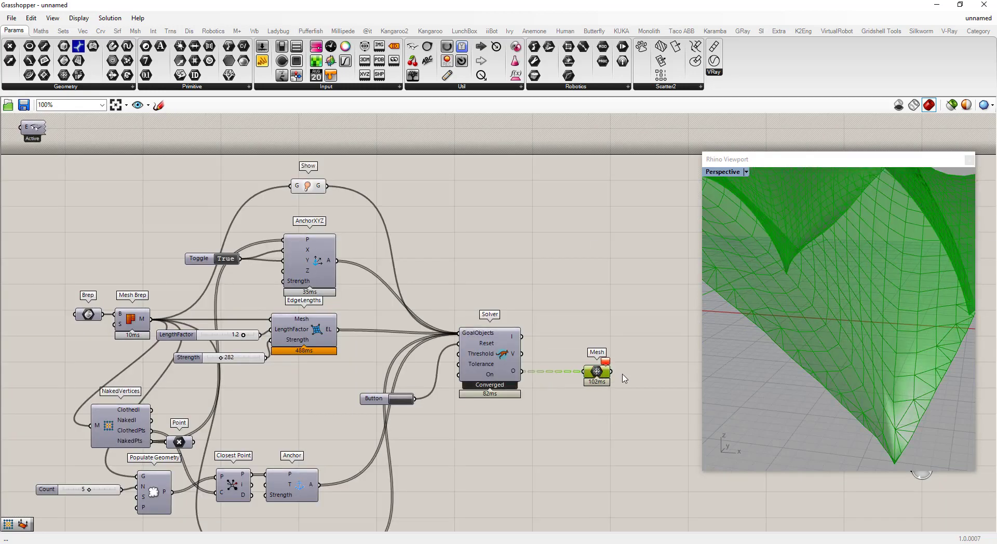
pyautogui.scroll(-5, 814, 366)
pyautogui.moveTo(831, 367); pyautogui.dragTo(830, 336, button='right')
pyautogui.scroll(4, 841, 343)
# Step: Wire a 100 number slider into Populate Geometry's seed input and orbit to a low side view
pyautogui.scroll(-2, 178, 471)
pyautogui.scroll(4, 142, 443)
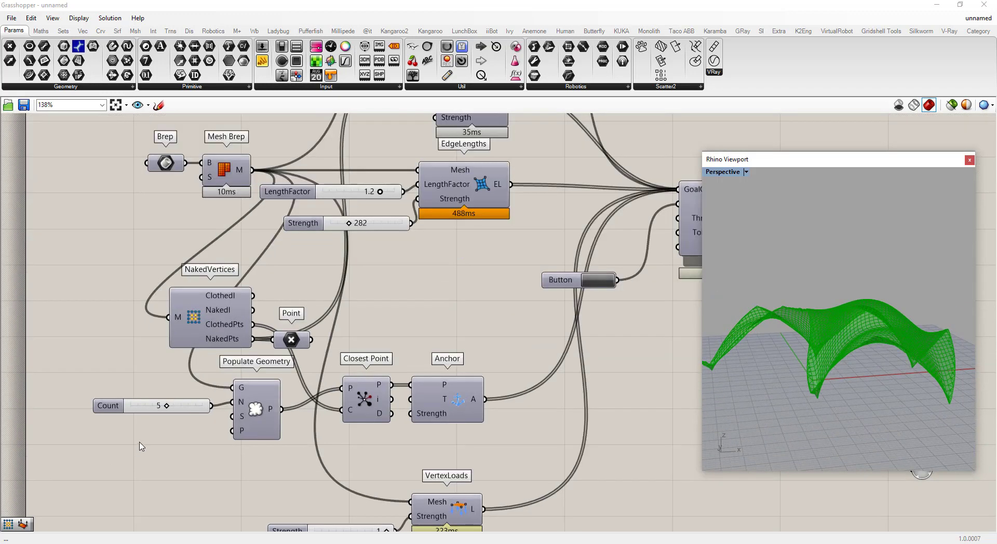
pyautogui.doubleClick(143, 443)
pyautogui.write('100')
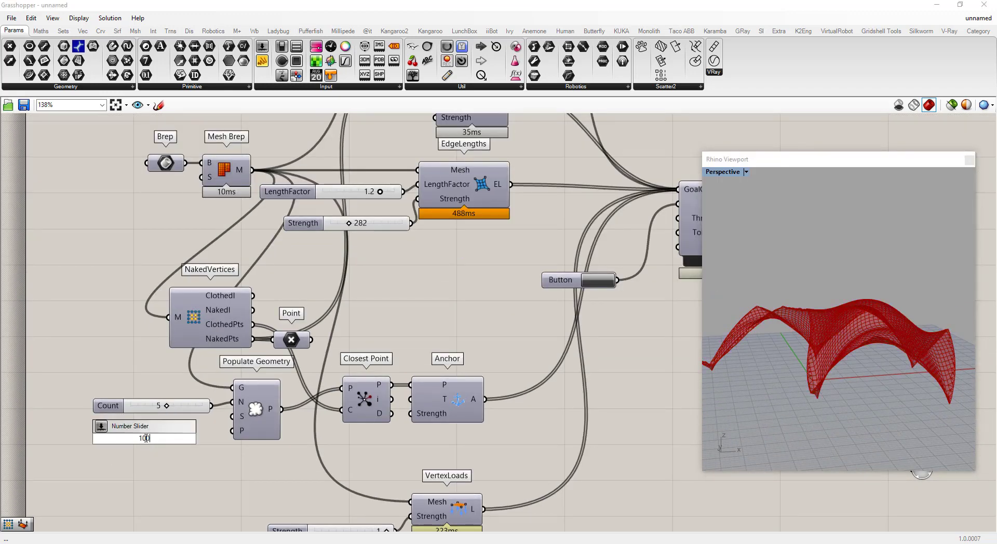
pyautogui.press('Return')
pyautogui.moveTo(203, 438); pyautogui.dragTo(242, 422)
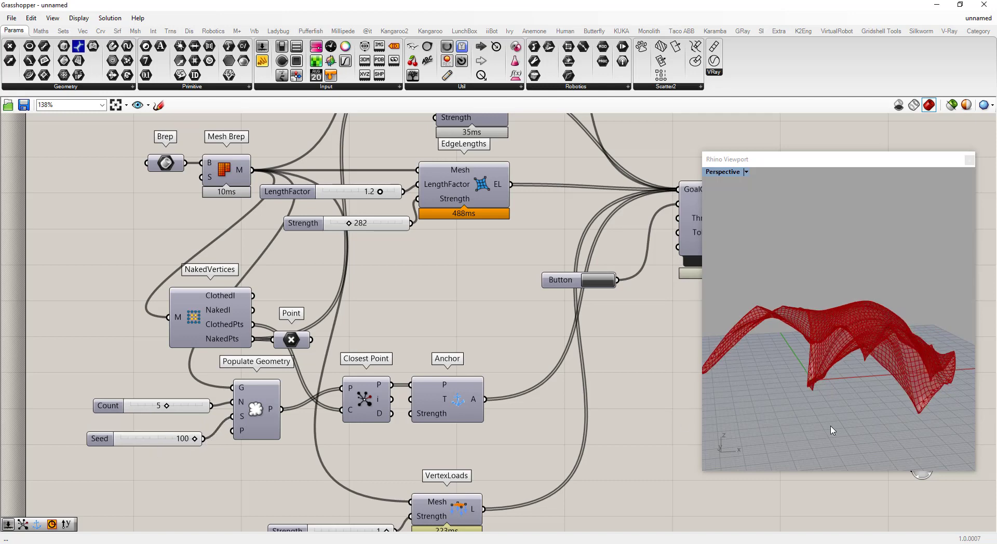
pyautogui.moveTo(865, 370); pyautogui.dragTo(857, 420, button='right')
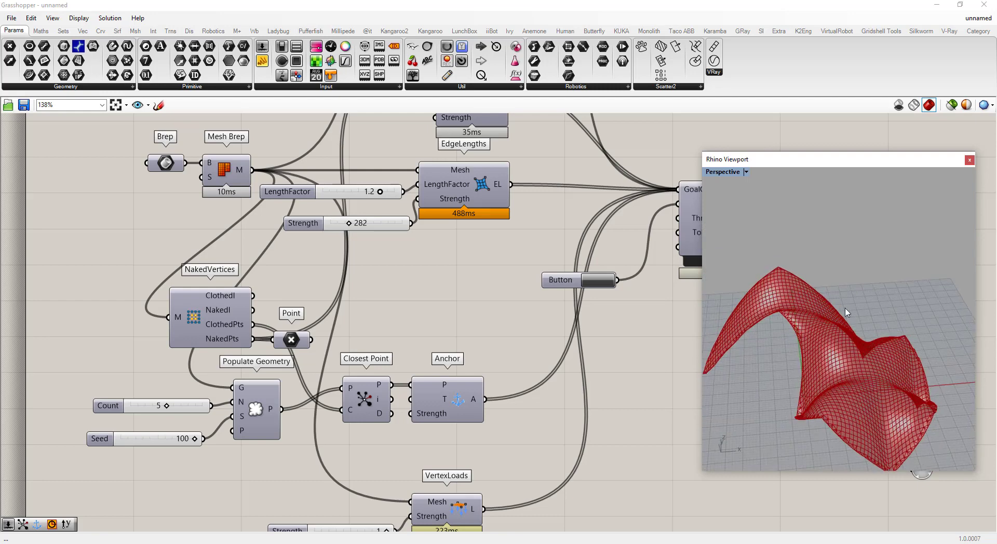
pyautogui.scroll(2, 803, 314)
pyautogui.scroll(-2, 806, 316)
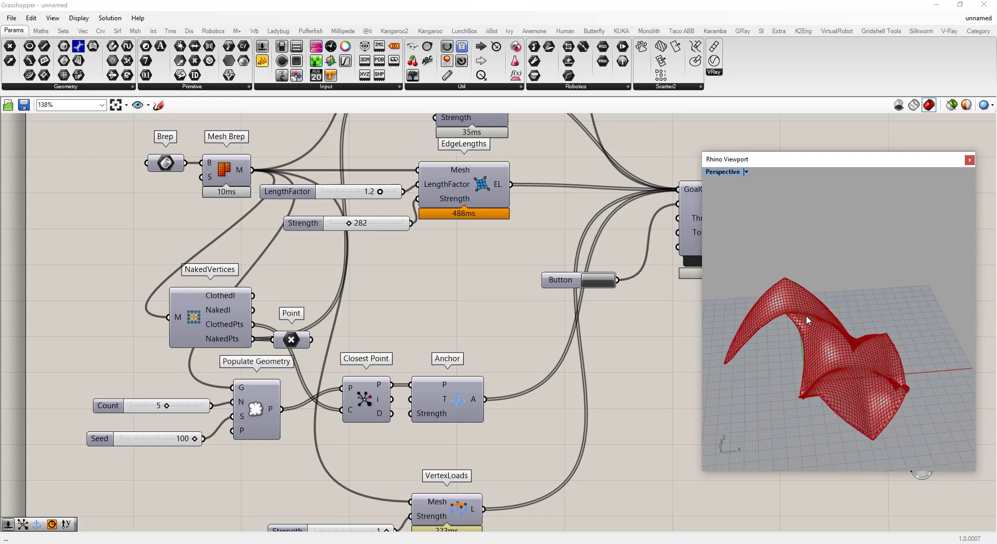
pyautogui.moveTo(840, 373); pyautogui.dragTo(758, 381, button='right')
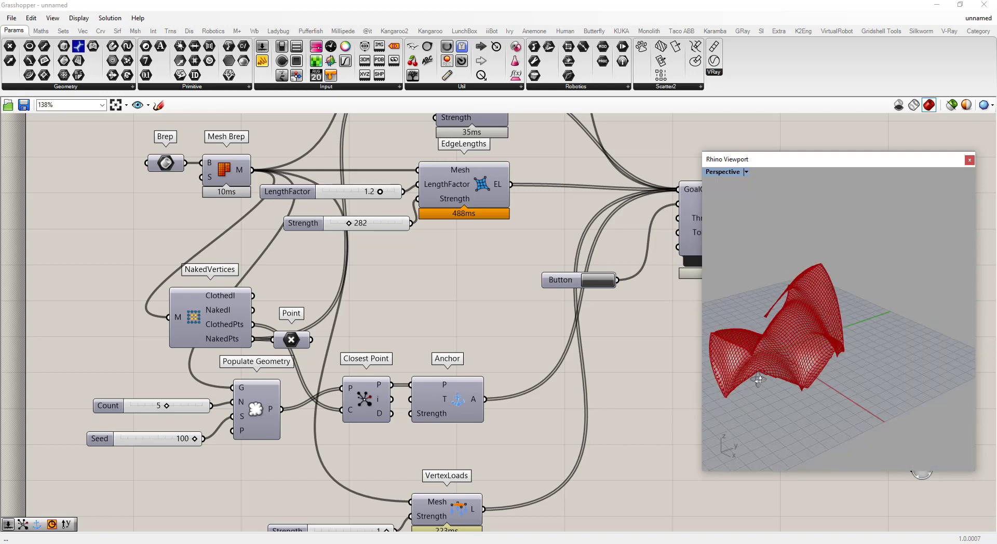
# Step: Move VertexLoads and its Strength slider higher up the canvas
pyautogui.scroll(-2, 521, 385)
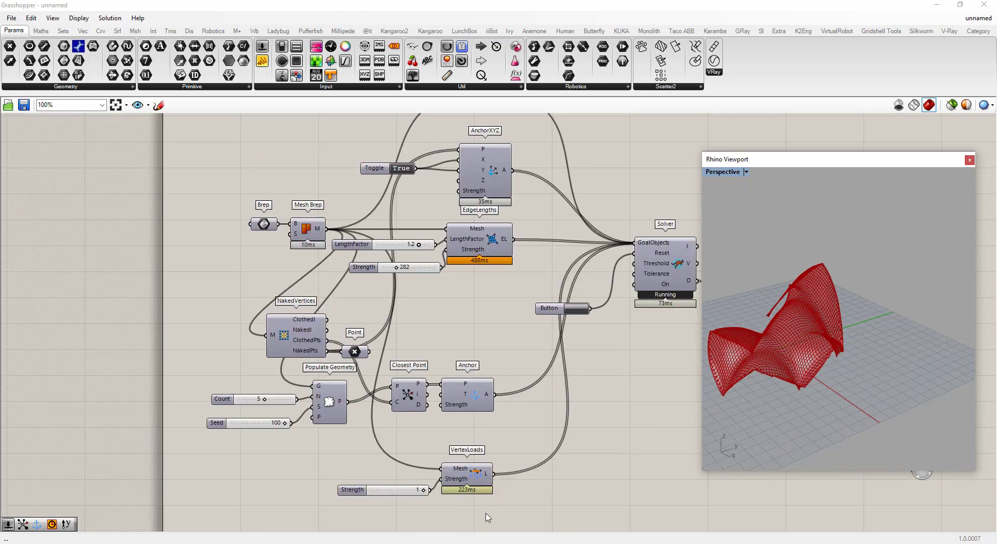
pyautogui.moveTo(489, 511); pyautogui.dragTo(482, 311)
pyautogui.click(555, 328)
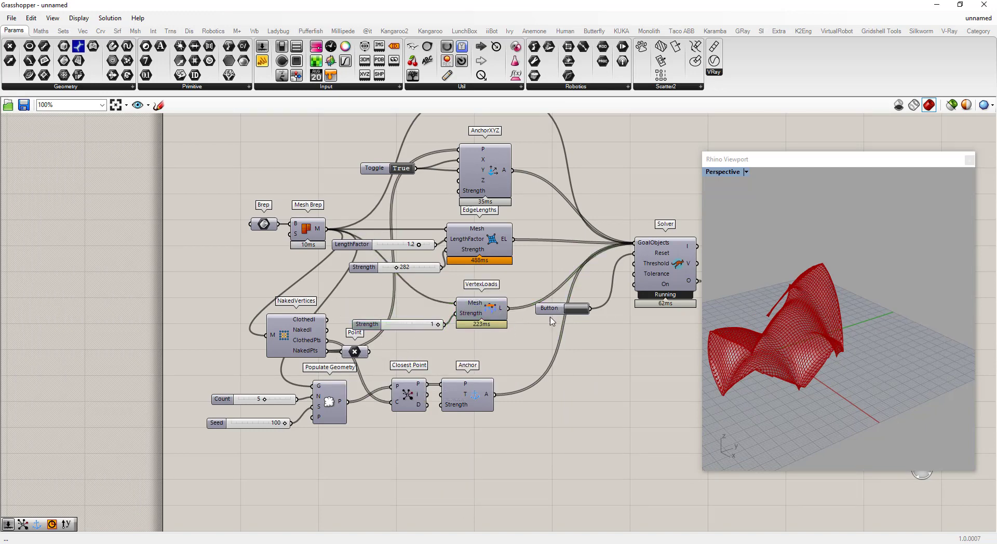
pyautogui.scroll(-5, 547, 331)
pyautogui.scroll(2, 577, 320)
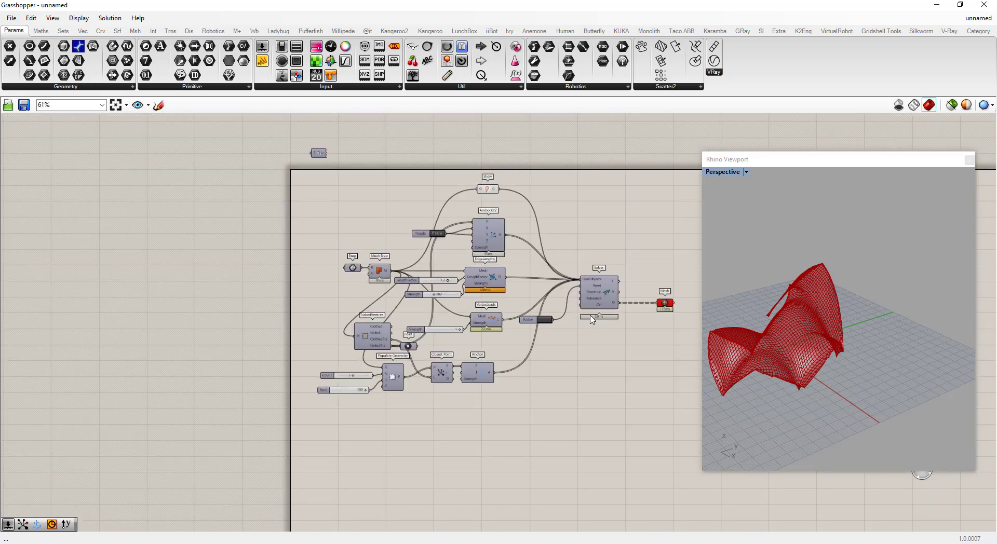
pyautogui.scroll(-3, 372, 229)
# Step: Group the entire definition with Ctrl+G and check the Show component's options
pyautogui.moveTo(318, 218); pyautogui.dragTo(613, 375)
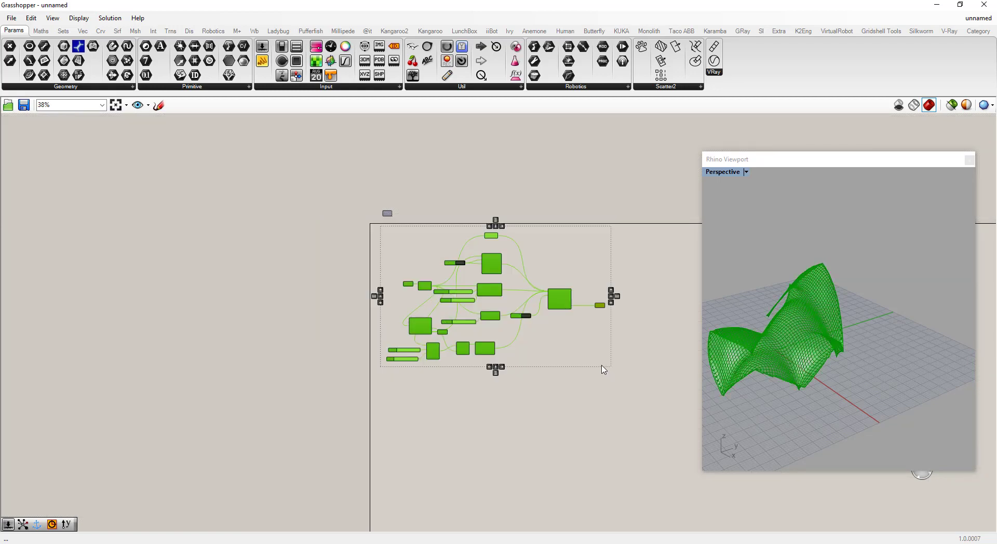
pyautogui.hotkey('ctrl', 'g')
pyautogui.click(586, 387)
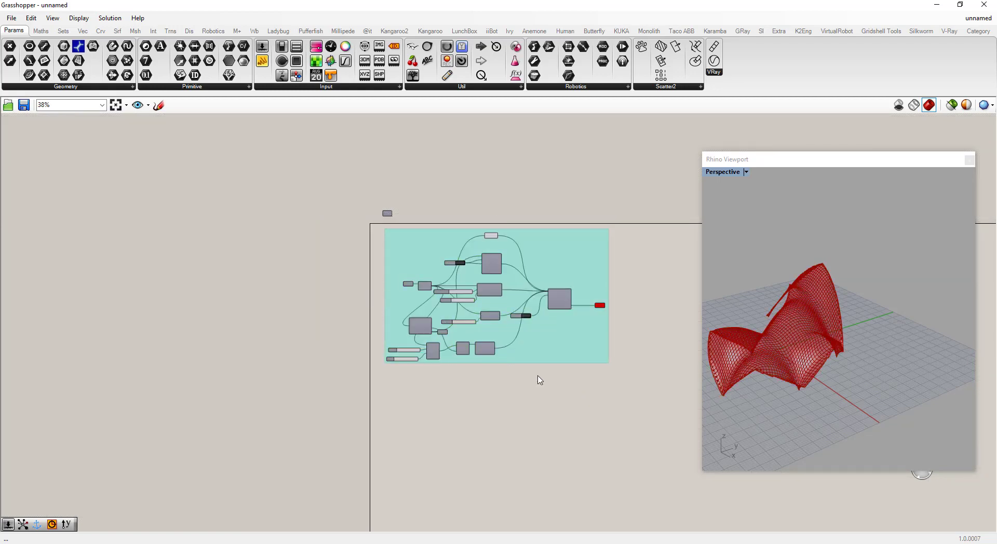
pyautogui.scroll(2, 492, 240)
pyautogui.click(491, 236)
pyautogui.rightClick(492, 237)
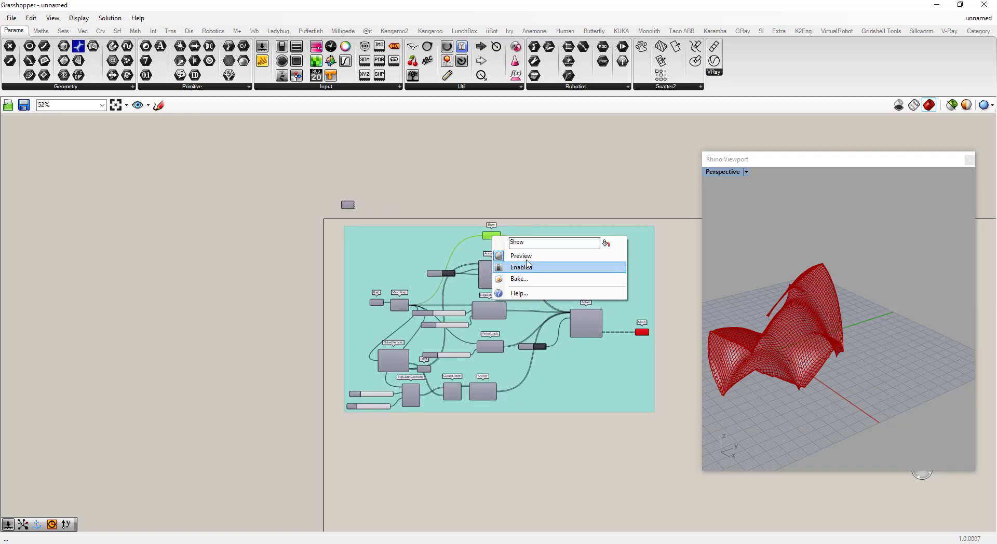
pyautogui.click(527, 259)
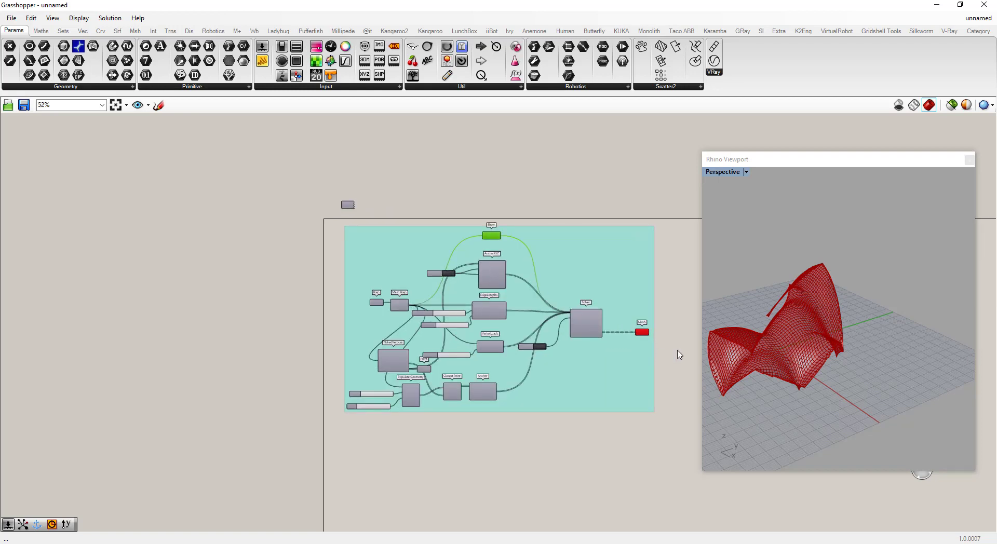
pyautogui.scroll(4, 610, 342)
# Step: Disable the Solver so the red canopy disappears from the viewport
pyautogui.rightClick(576, 308)
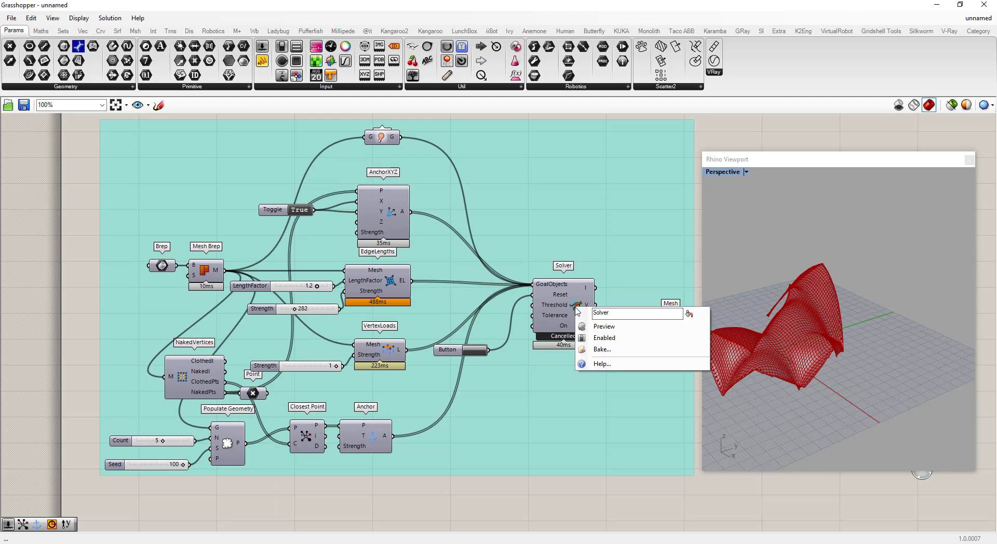
pyautogui.click(607, 338)
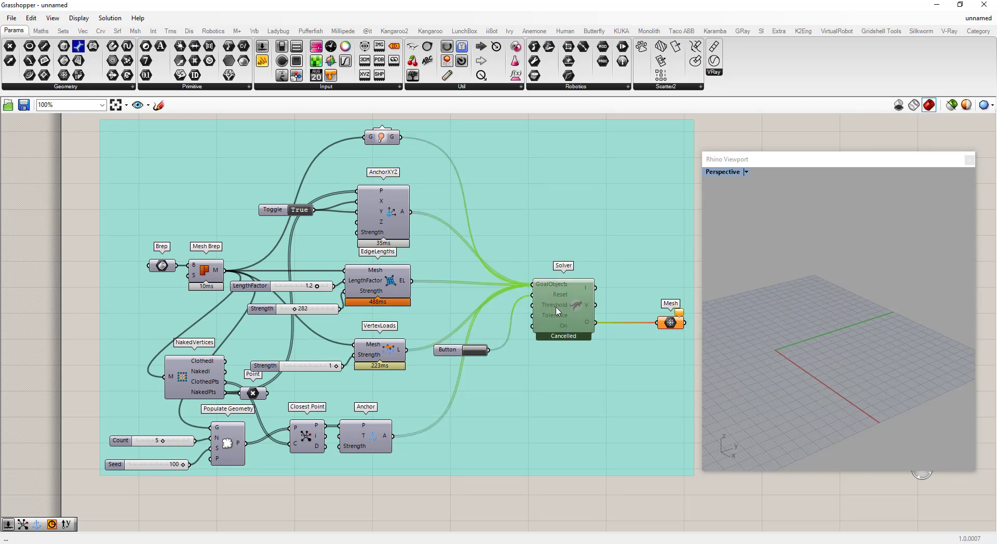
pyautogui.scroll(-4, 549, 308)
pyautogui.click(635, 312)
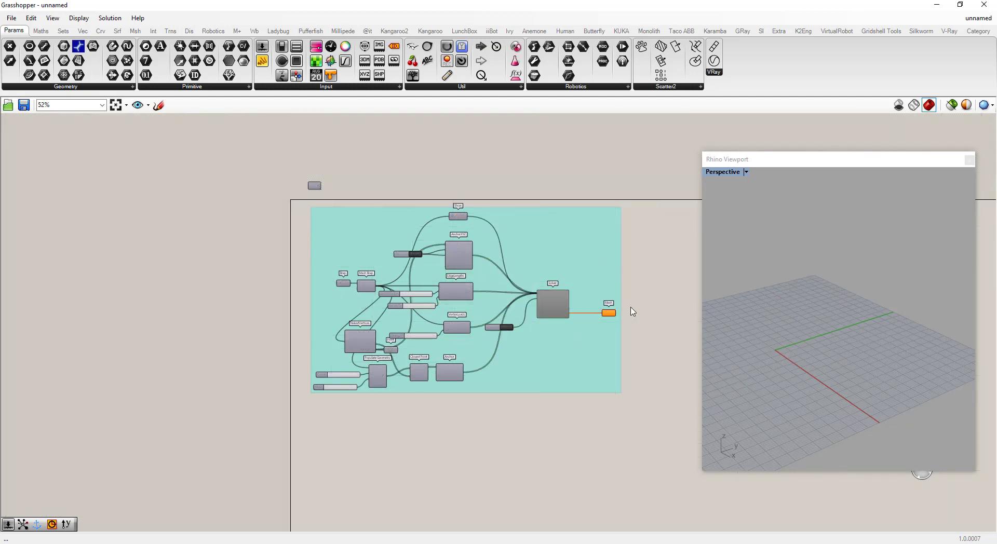
pyautogui.scroll(-2, 629, 304)
pyautogui.scroll(1, 597, 319)
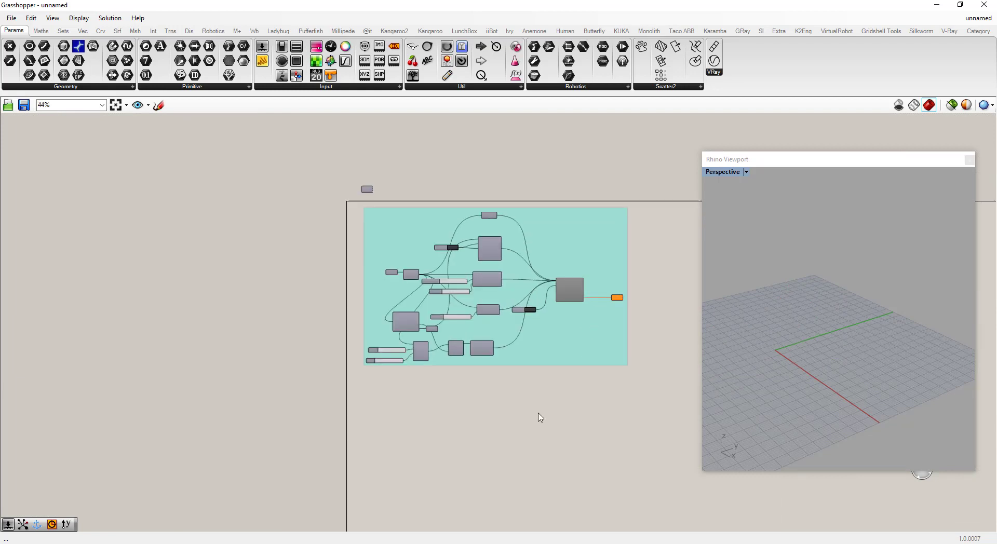
pyautogui.scroll(4, 403, 291)
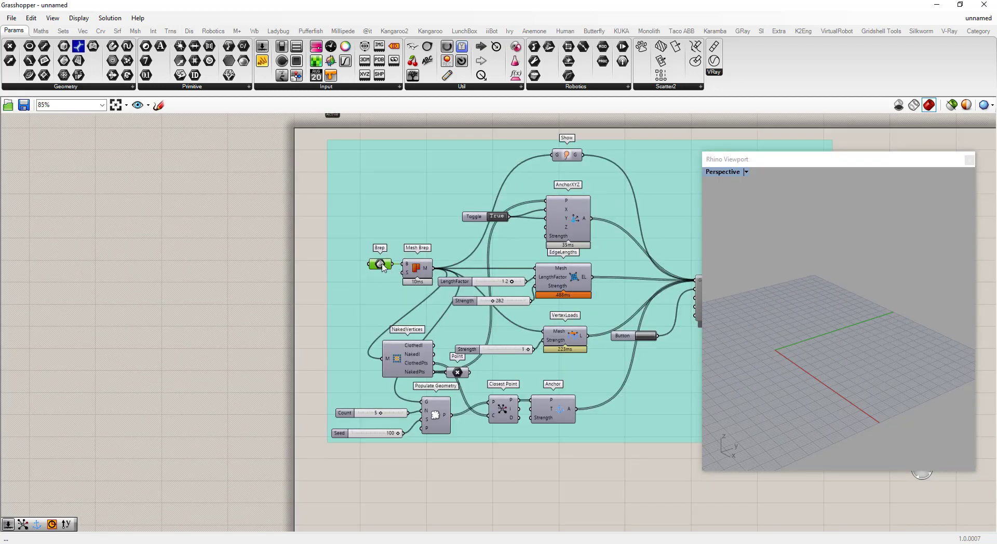
# Step: Copy the Brep below the group, turn on its preview and orbit around the paisley outline
pyautogui.moveTo(383, 267)
pyautogui.moveTo(383, 266); pyautogui.dragTo(385, 276)
pyautogui.scroll(-3, 390, 311)
pyautogui.moveTo(405, 264); pyautogui.dragTo(395, 407)
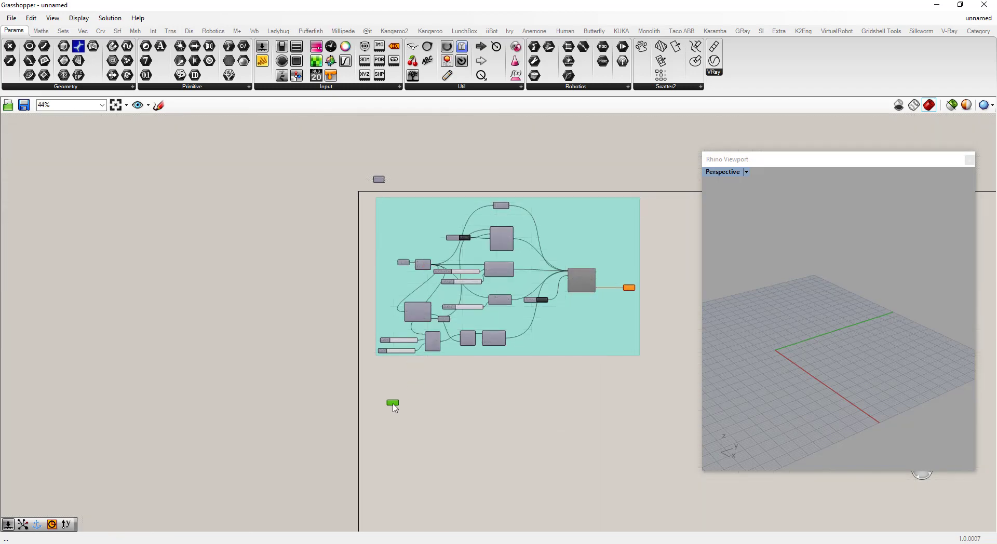
pyautogui.rightClick(395, 408)
pyautogui.click(415, 372)
pyautogui.click(536, 439)
pyautogui.moveTo(794, 386); pyautogui.dragTo(803, 406, button='right')
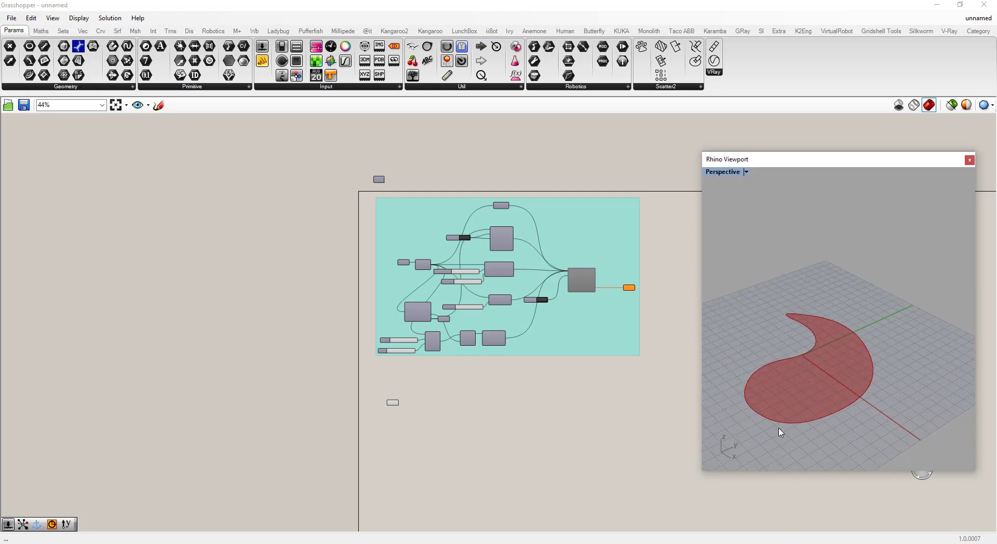
pyautogui.scroll(3, 456, 414)
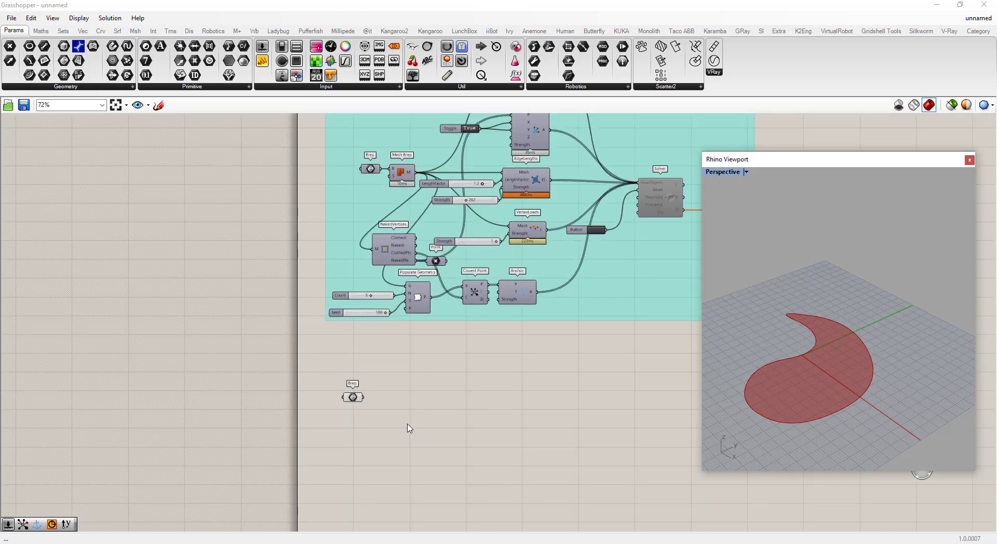
pyautogui.moveTo(406, 419); pyautogui.dragTo(403, 411, button='right')
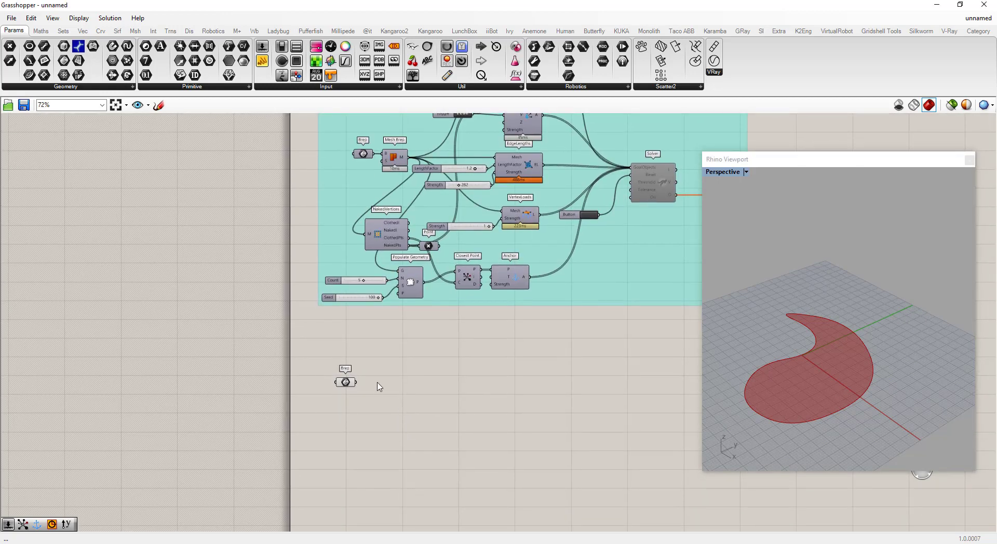
# Step: Move NakedVertices beside the separate Brep and add an Anchor goal next to it
pyautogui.click(378, 225)
pyautogui.moveTo(390, 295); pyautogui.dragTo(382, 382)
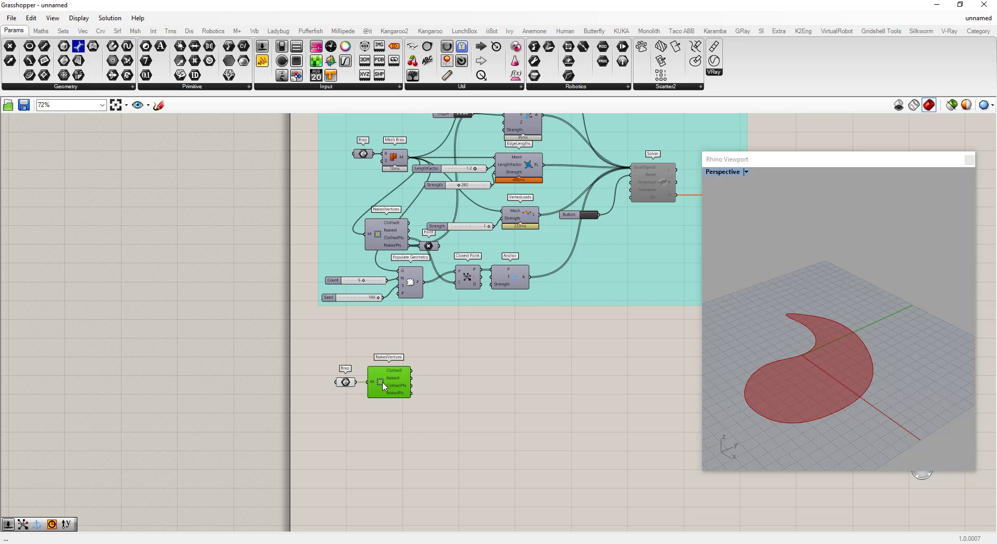
pyautogui.click(408, 423)
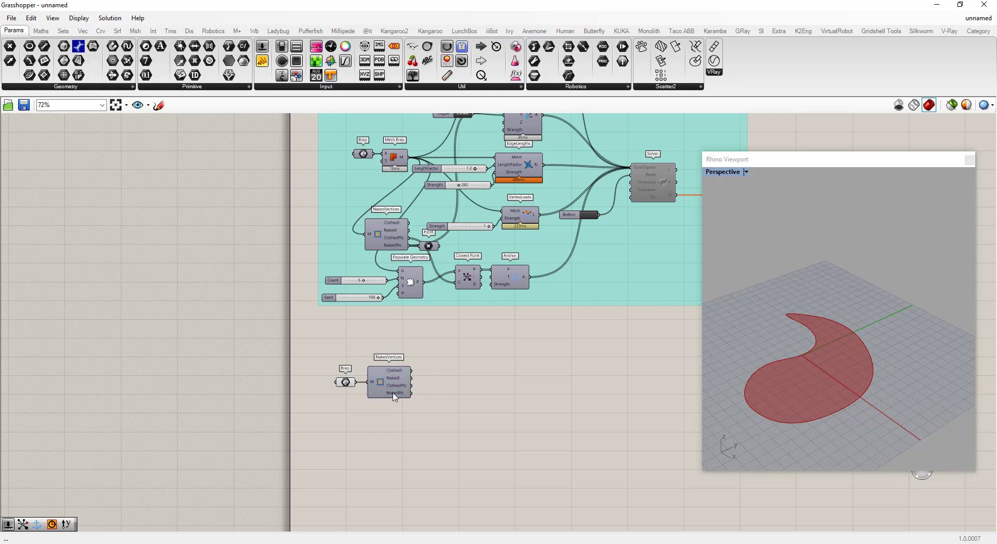
pyautogui.click(395, 30)
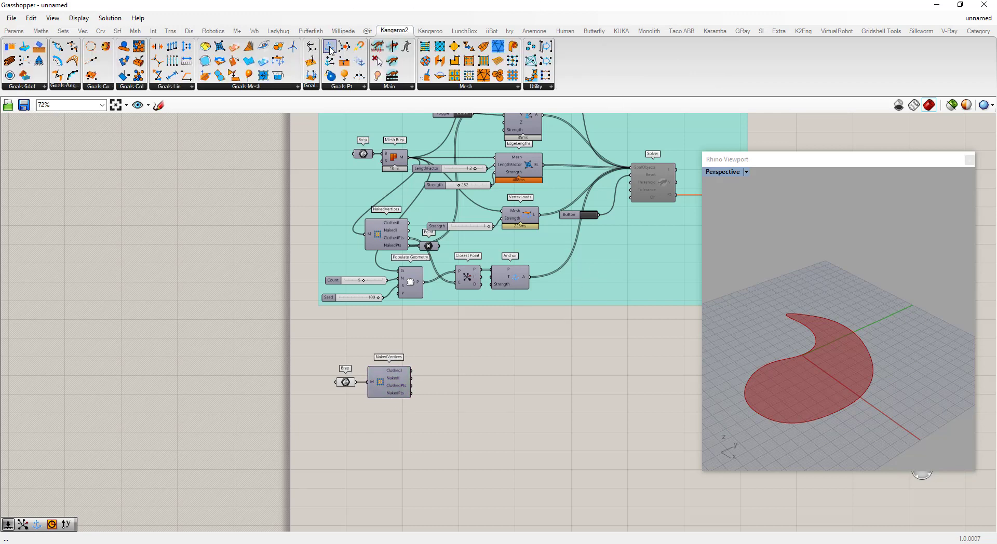
pyautogui.moveTo(330, 50); pyautogui.dragTo(503, 398)
# Step: Add a new Solver fed by the Anchor goal and place an EdgeLengths goal below
pyautogui.scroll(3, 408, 406)
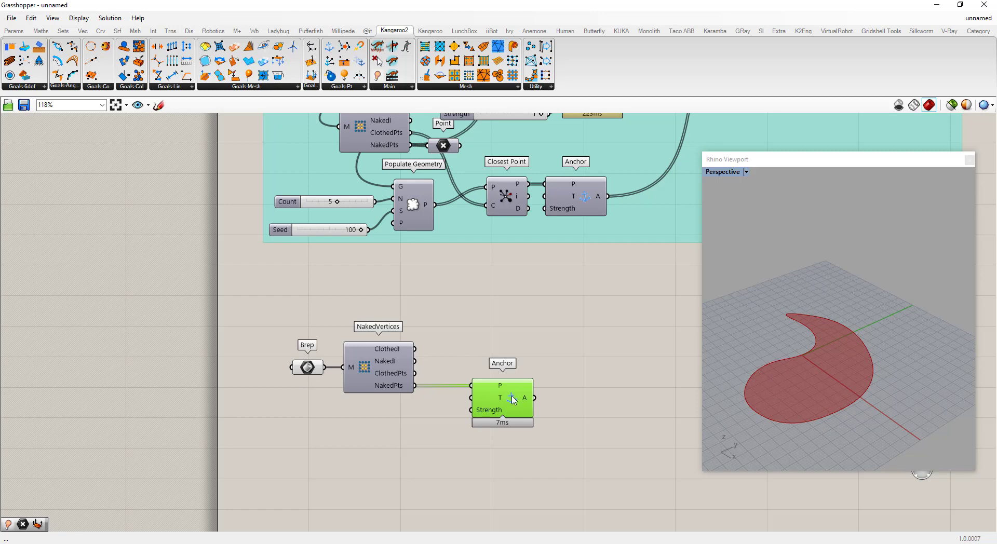
pyautogui.scroll(-3, 358, 366)
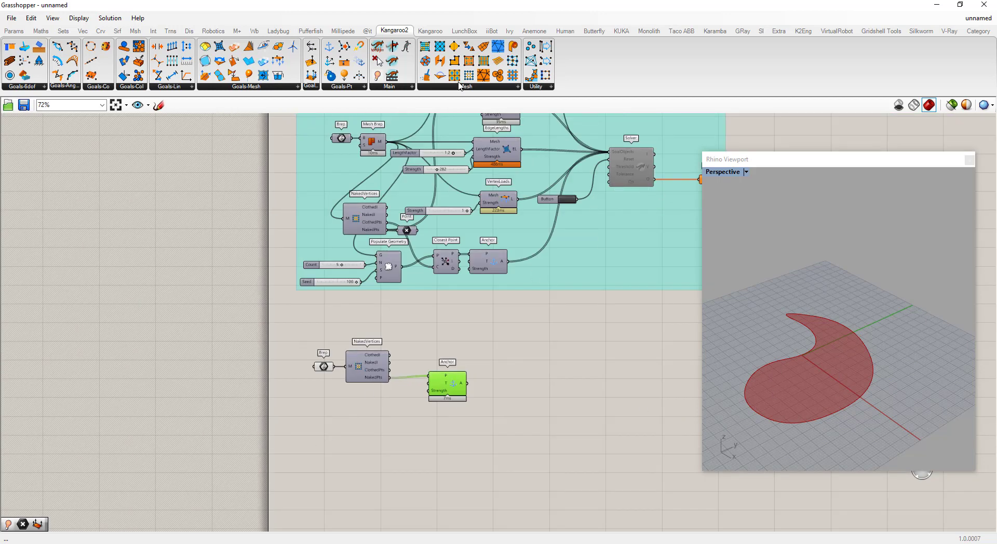
pyautogui.moveTo(393, 61); pyautogui.dragTo(631, 394)
pyautogui.moveTo(467, 384); pyautogui.dragTo(616, 376)
pyautogui.click(545, 406)
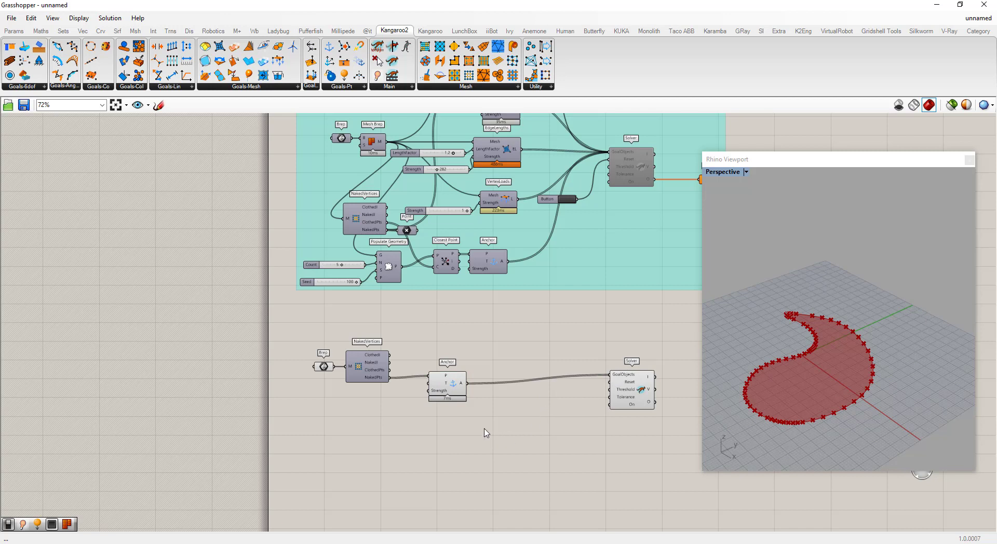
pyautogui.moveTo(455, 387); pyautogui.dragTo(457, 384)
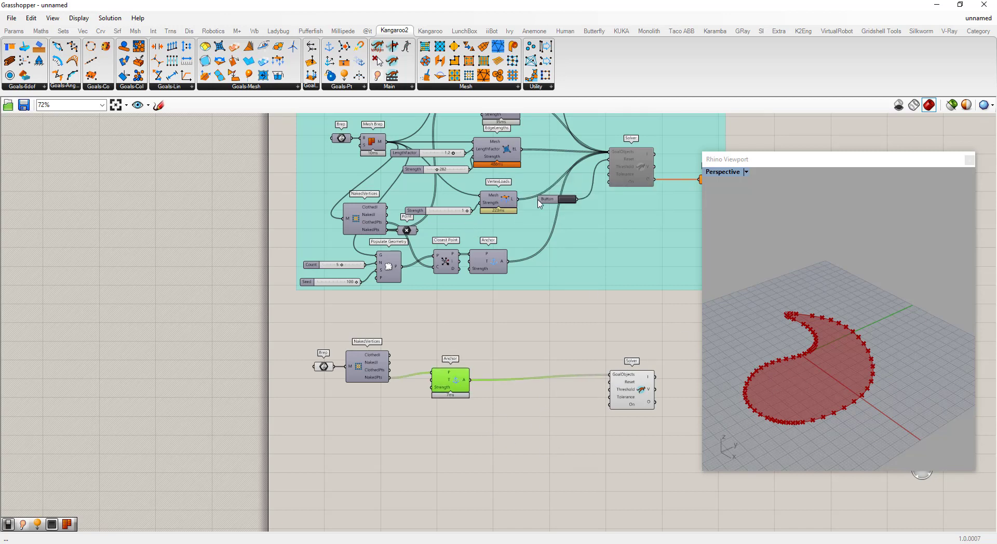
pyautogui.moveTo(220, 47); pyautogui.dragTo(479, 424)
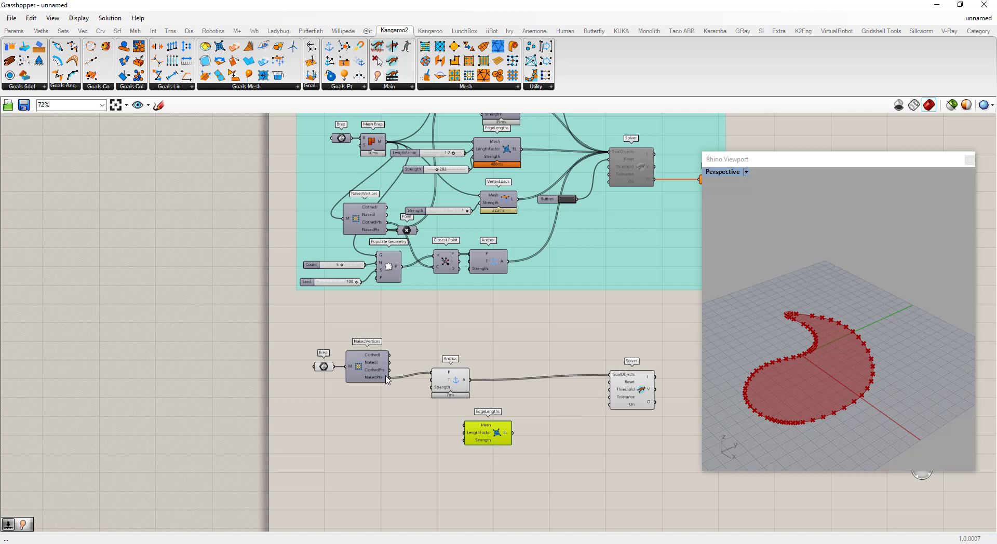
# Step: Copy Mesh Brep into the lower definition, feeding the Brep in and its mesh to EdgeLengths
pyautogui.moveTo(356, 377); pyautogui.dragTo(382, 377)
pyautogui.click(372, 141)
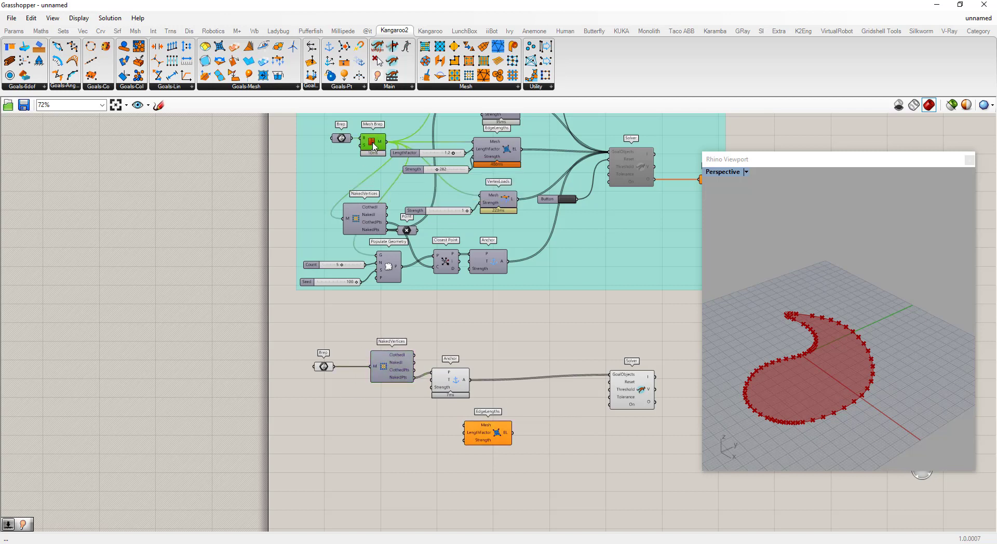
pyautogui.keyDown('alt'); pyautogui.moveTo(375, 155); pyautogui.dragTo(357, 404); pyautogui.keyUp('alt')
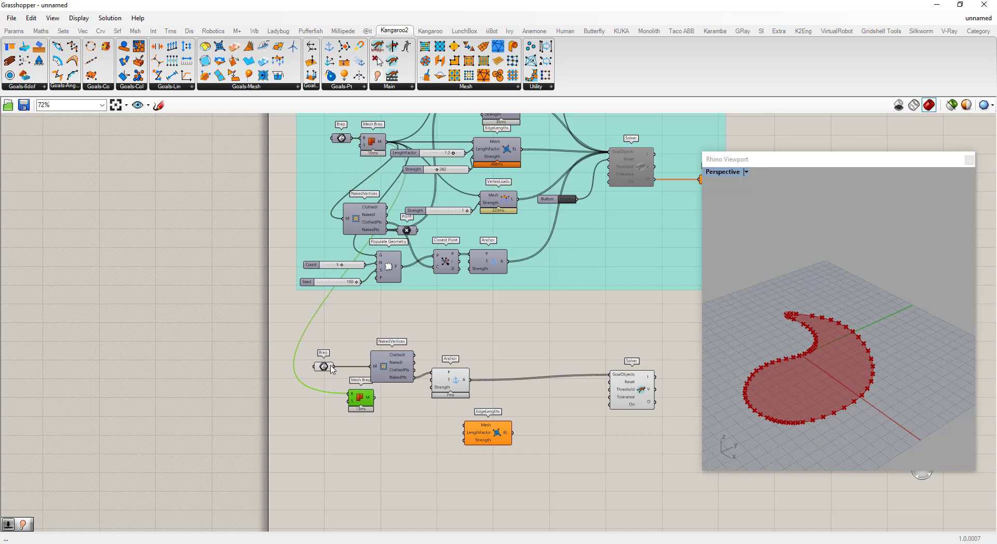
pyautogui.moveTo(333, 367); pyautogui.dragTo(465, 425)
pyautogui.click(456, 390)
pyautogui.moveTo(479, 390); pyautogui.dragTo(501, 392)
pyautogui.click(482, 461)
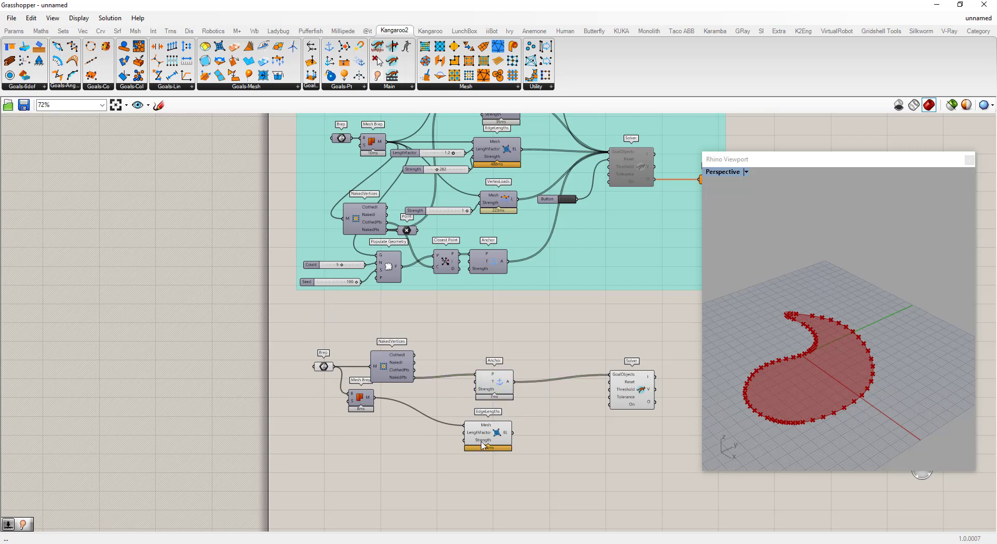
# Step: Set the EdgeLengths Strength with a slider of 300
pyautogui.doubleClick(414, 444)
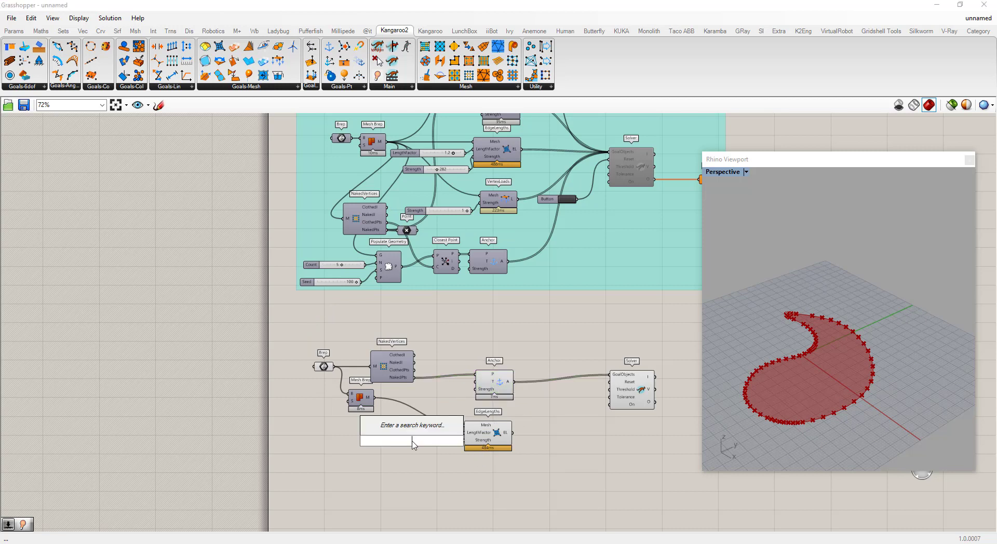
pyautogui.write('300')
pyautogui.press('Return')
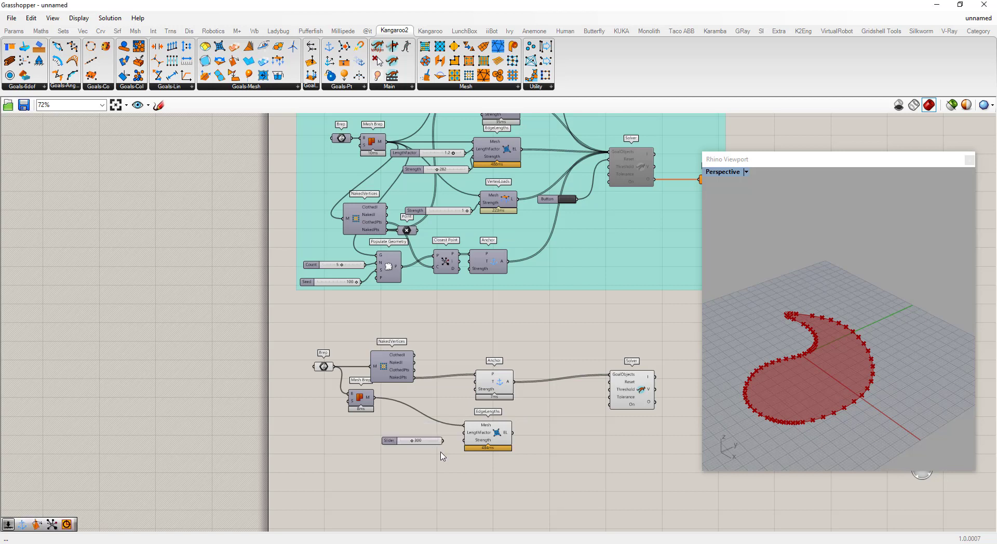
pyautogui.moveTo(443, 441); pyautogui.dragTo(464, 441)
# Step: Drive LengthFactor with a 0 slider and add EdgeLengths to the Solver's goal objects
pyautogui.doubleClick(423, 429)
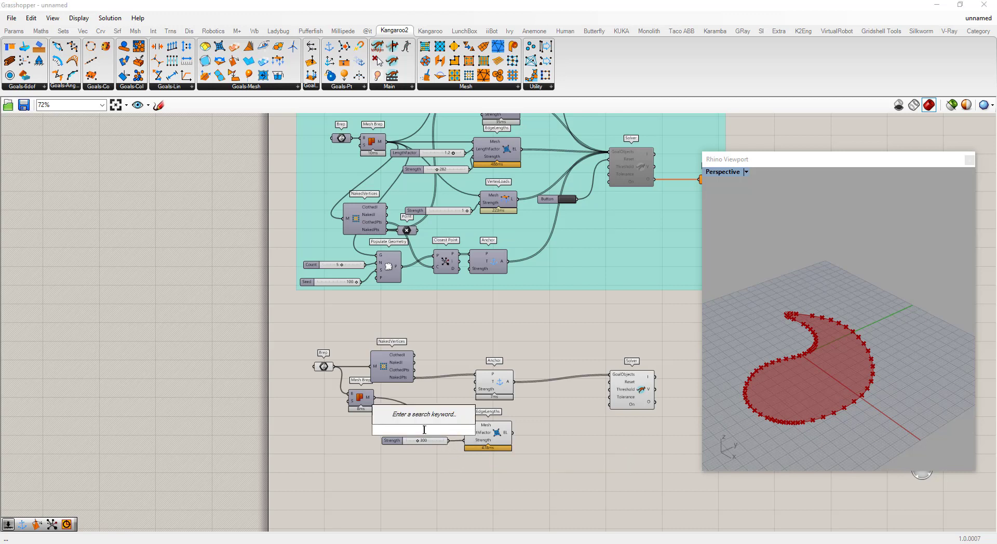
pyautogui.write('0')
pyautogui.press('Return')
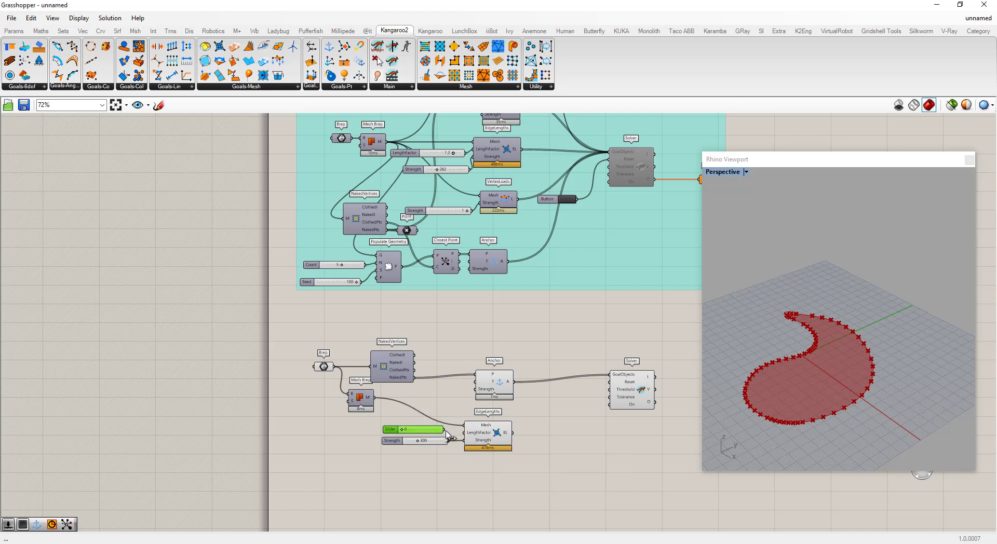
pyautogui.moveTo(447, 430); pyautogui.dragTo(464, 433)
pyautogui.click(460, 476)
pyautogui.moveTo(517, 437); pyautogui.dragTo(610, 375)
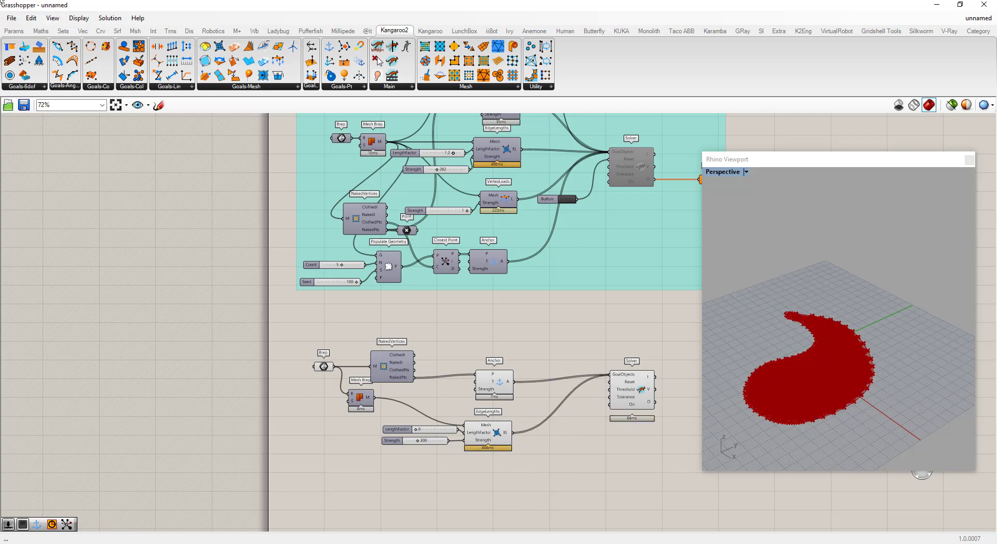
# Step: Attach a Button to the lower Solver's Reset input and press it
pyautogui.click(13, 32)
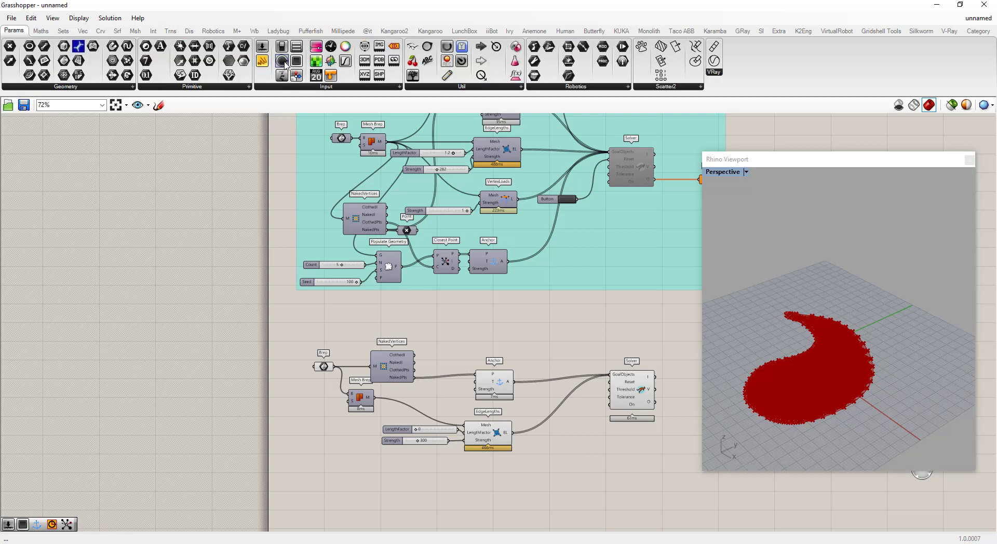
pyautogui.moveTo(297, 63); pyautogui.dragTo(618, 386)
pyautogui.click(584, 440)
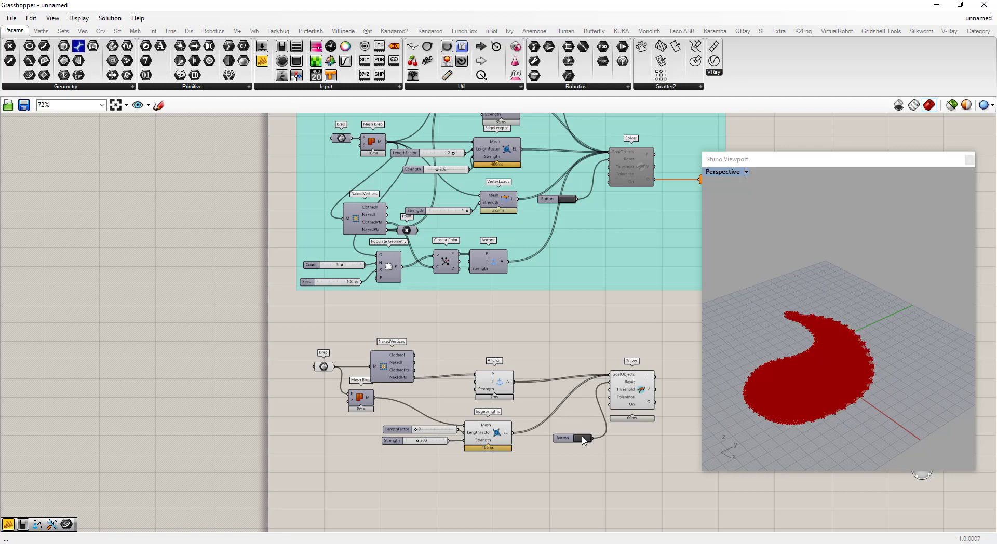
pyautogui.scroll(5, 800, 392)
pyautogui.scroll(3, 800, 391)
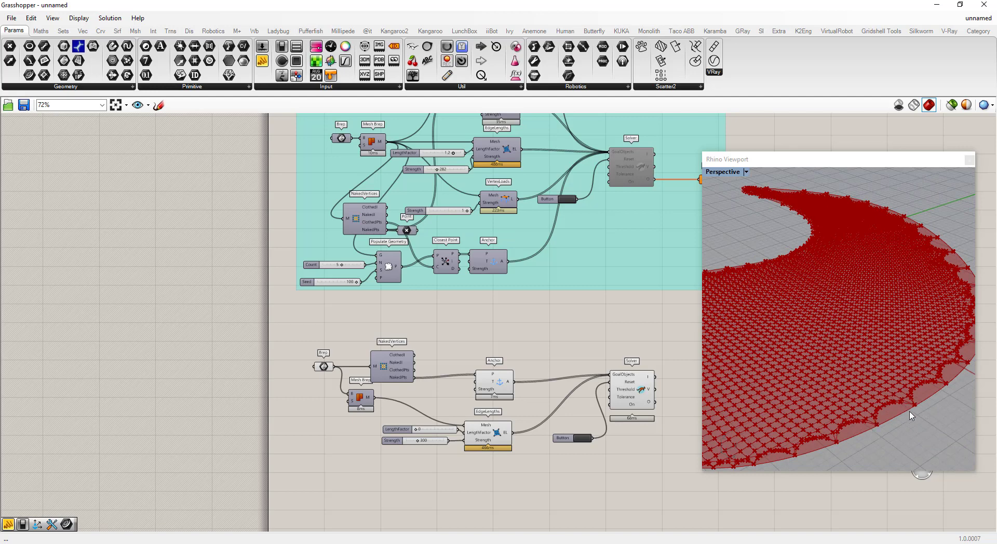
# Step: View the membrane from above, rerun the Solver and place a Point parameter beside NakedVertices
pyautogui.moveTo(842, 399); pyautogui.dragTo(772, 446, button='right')
pyautogui.scroll(5, 831, 437)
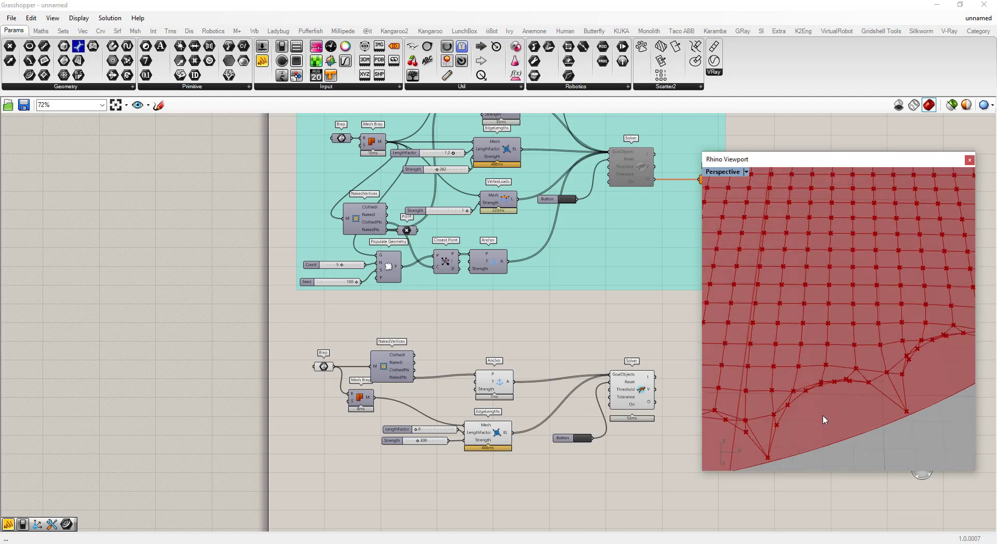
pyautogui.scroll(-1, 821, 412)
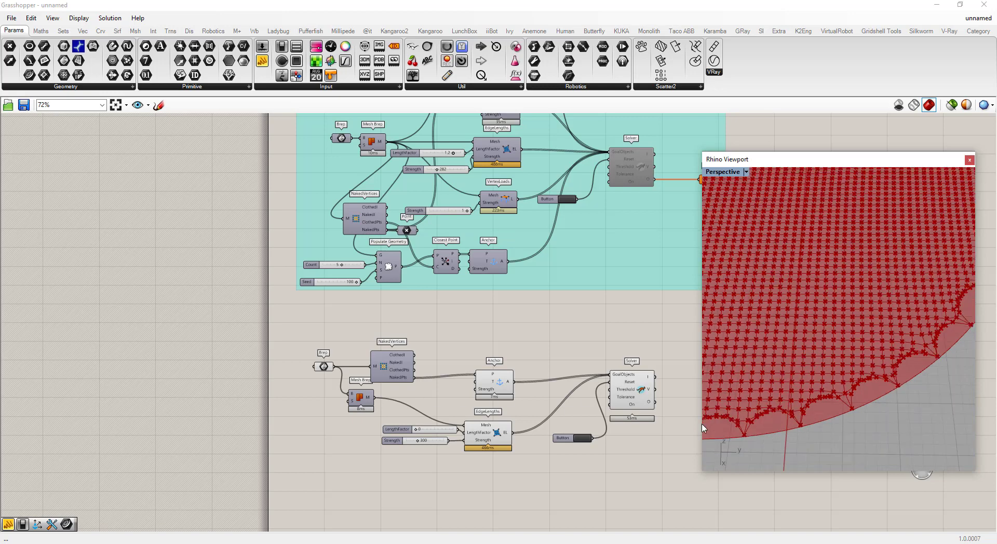
pyautogui.click(584, 440)
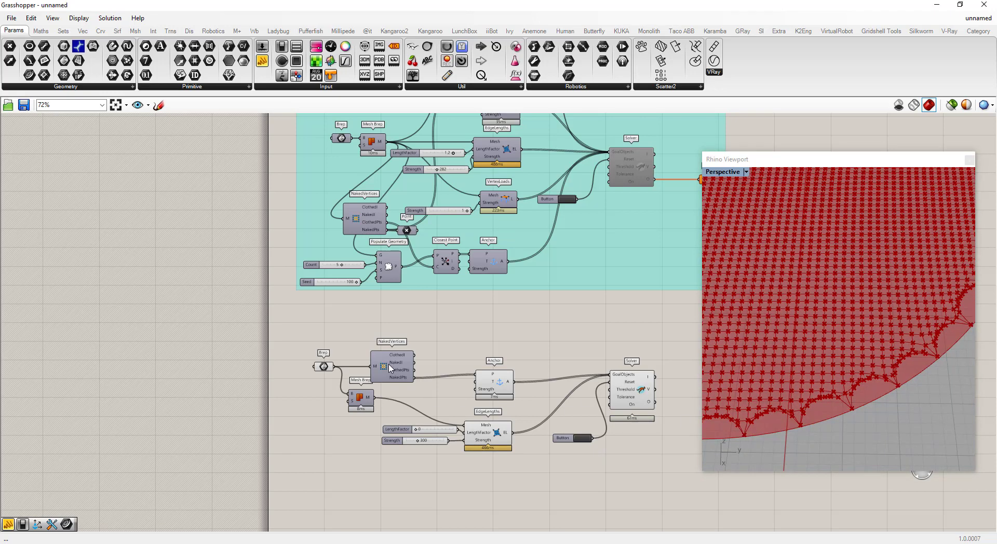
pyautogui.moveTo(389, 365); pyautogui.dragTo(383, 352)
pyautogui.moveTo(7, 47); pyautogui.dragTo(421, 339)
# Step: Collect NakedVertices' boundary points in the Point parameter
pyautogui.click(430, 340)
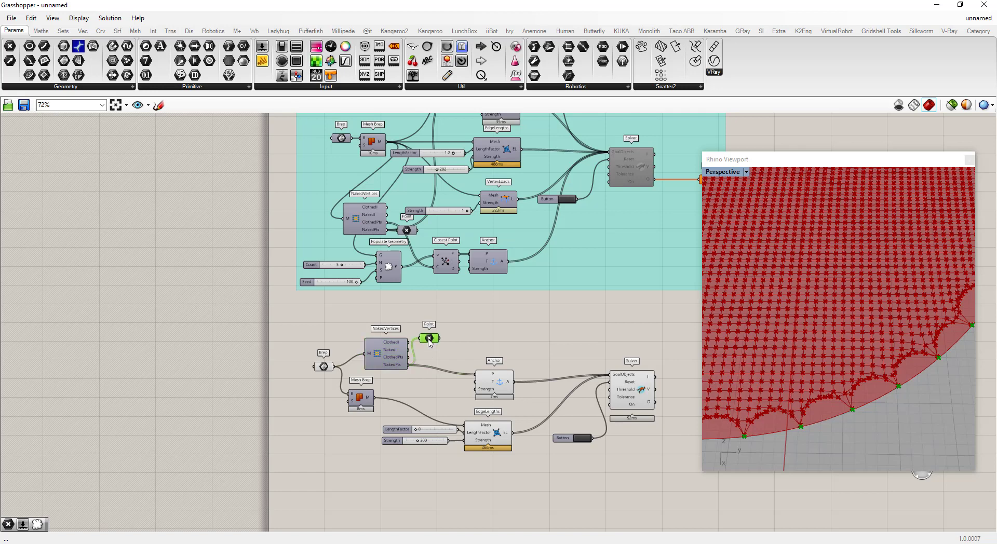
pyautogui.scroll(5, 819, 409)
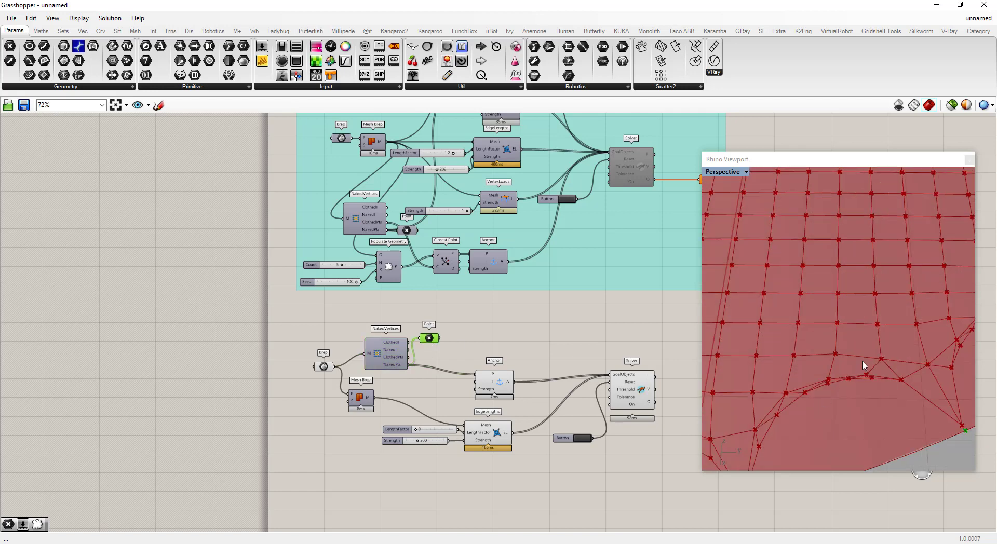
pyautogui.scroll(-4, 878, 350)
pyautogui.scroll(2, 863, 375)
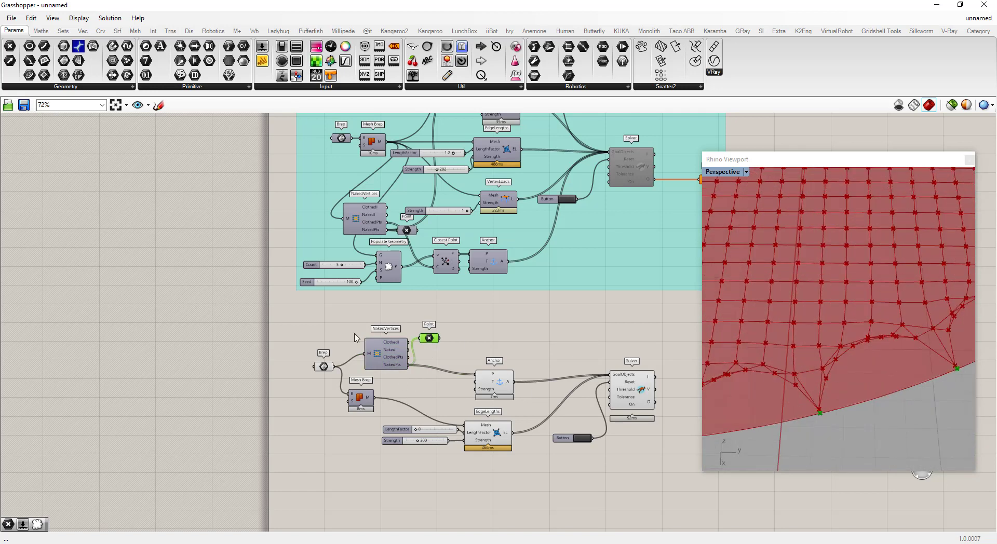
# Step: Turn off the lower Brep's preview and reset the Solver to rerun the relaxation
pyautogui.click(324, 367)
pyautogui.rightClick(324, 367)
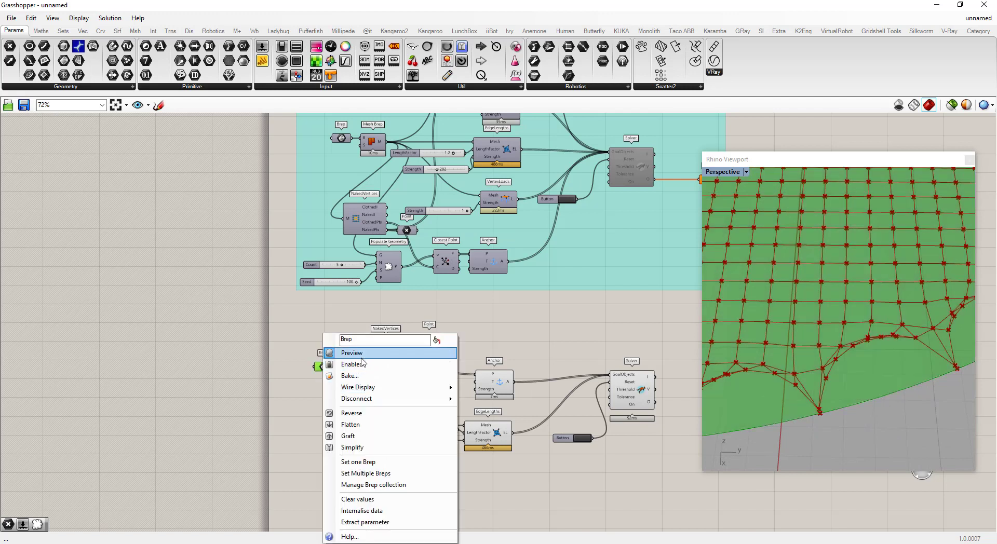
pyautogui.click(359, 354)
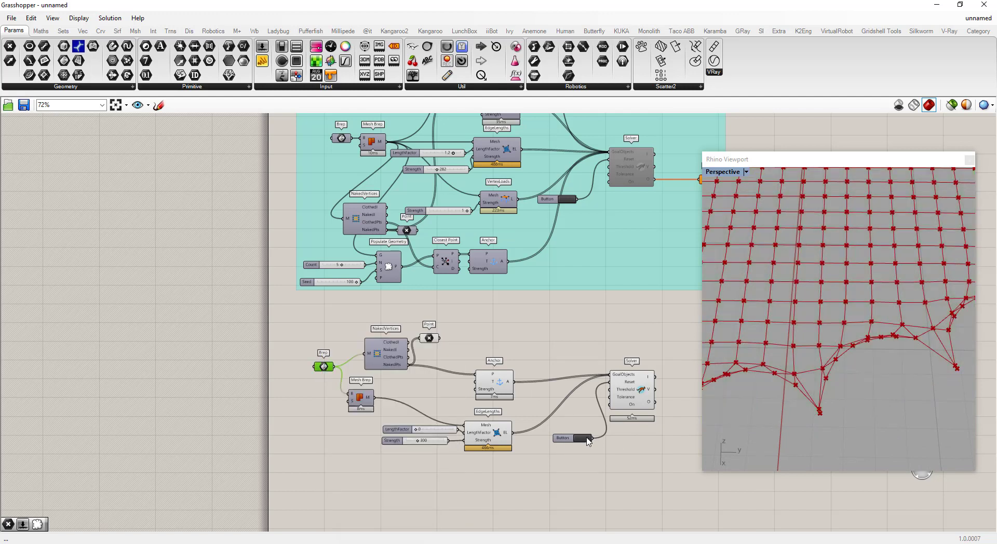
pyautogui.click(587, 438)
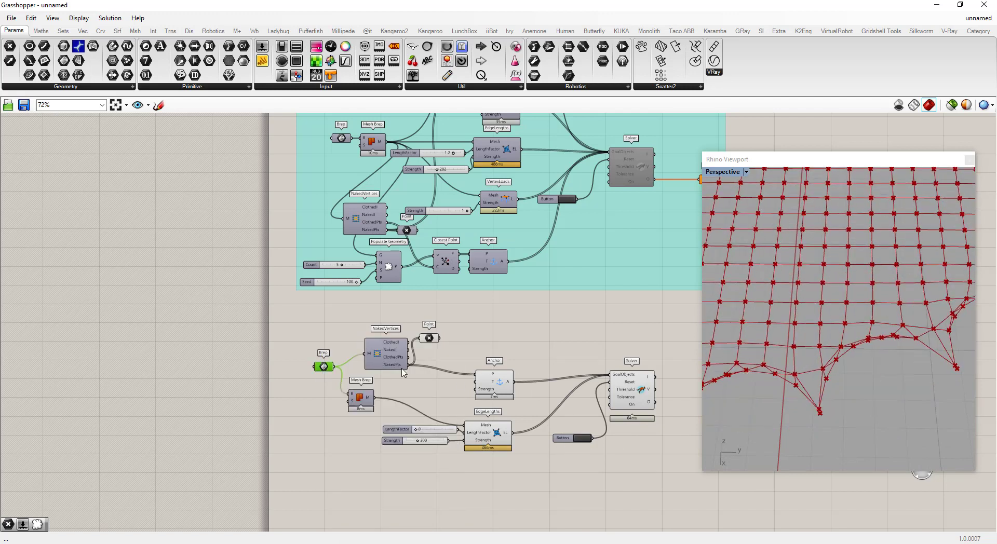
pyautogui.click(429, 338)
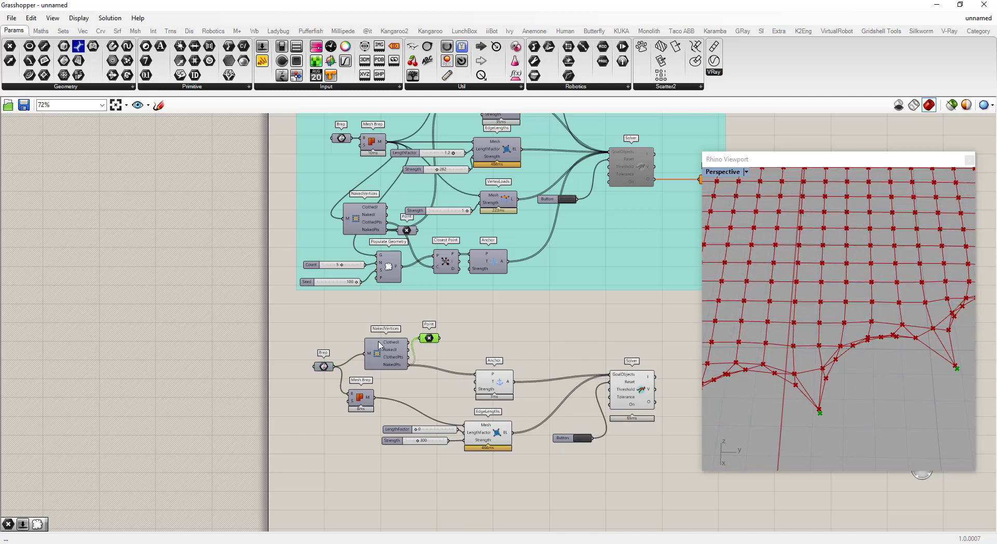
pyautogui.click(583, 439)
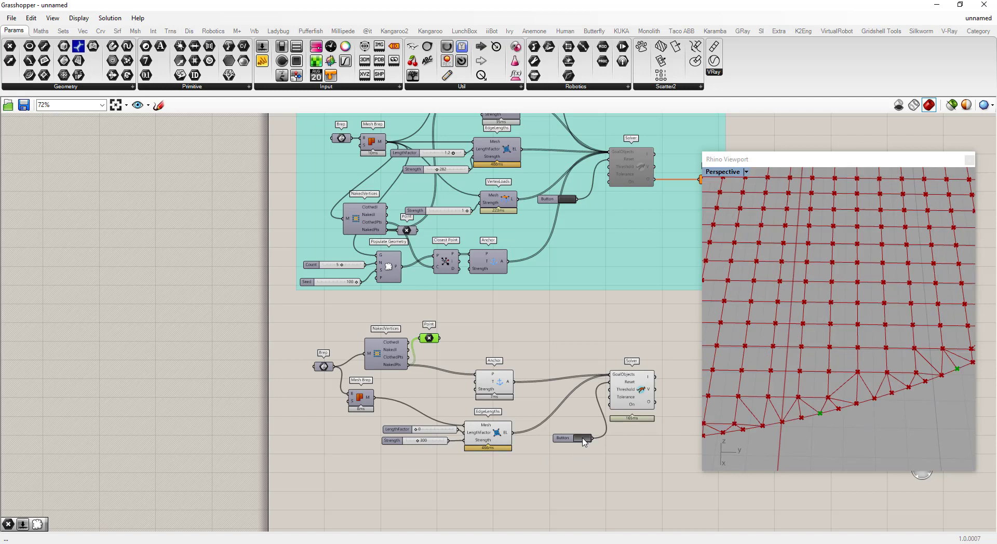
pyautogui.scroll(2, 385, 362)
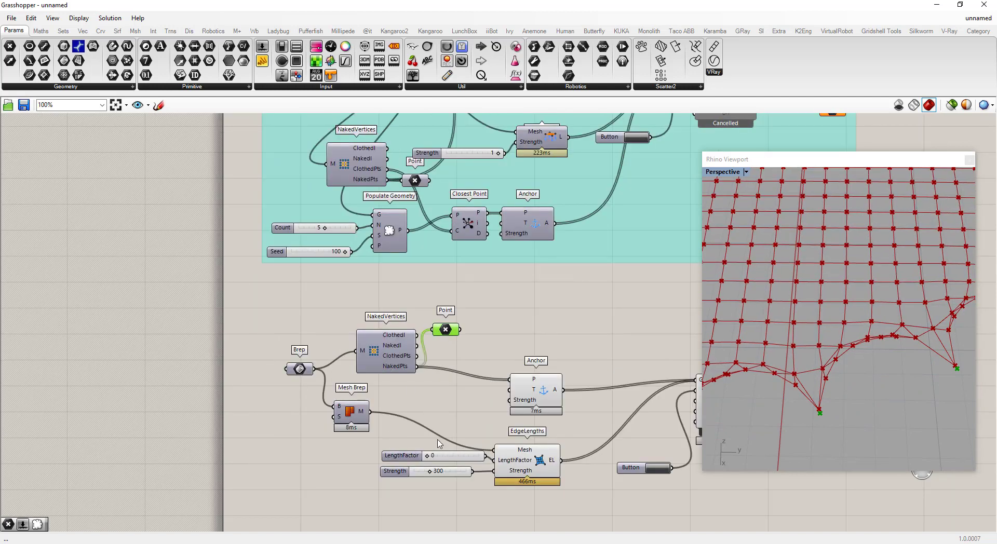
# Step: Add a new NakedVertices from the Brep and send its naked points to the Point parameter
pyautogui.click(435, 397)
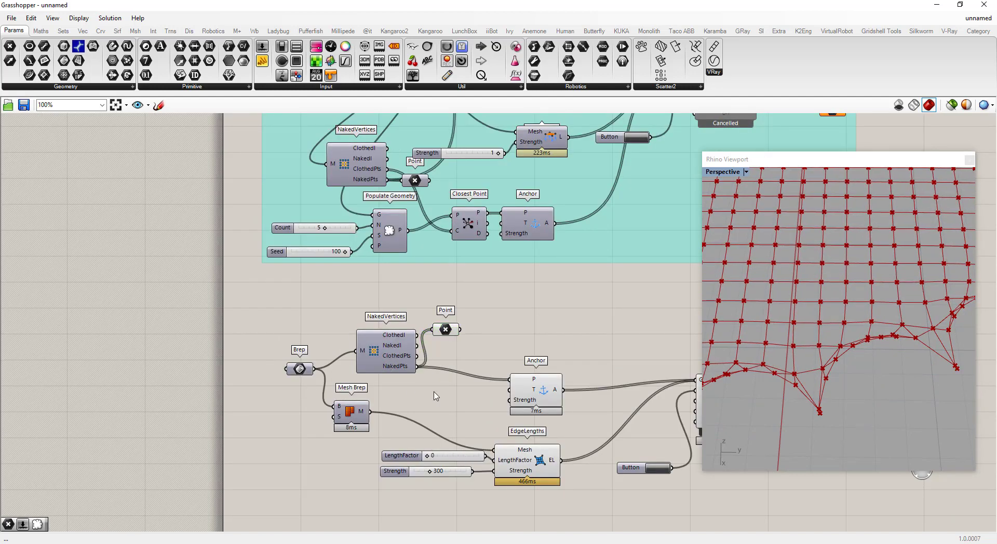
pyautogui.doubleClick(435, 396)
pyautogui.write('naked')
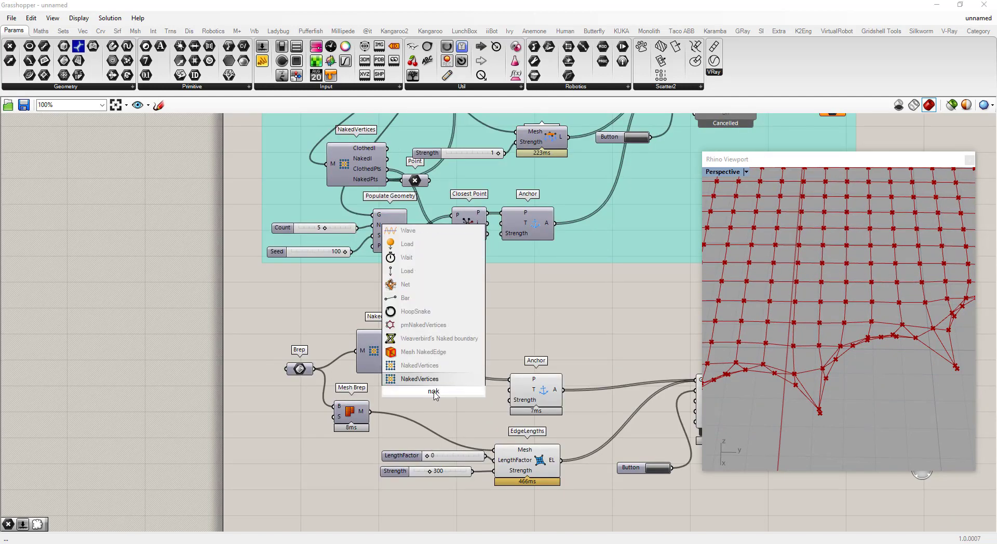
pyautogui.click(409, 379)
pyautogui.moveTo(416, 391); pyautogui.dragTo(361, 292)
pyautogui.moveTo(314, 369); pyautogui.dragTo(353, 297)
pyautogui.moveTo(414, 313); pyautogui.dragTo(434, 331)
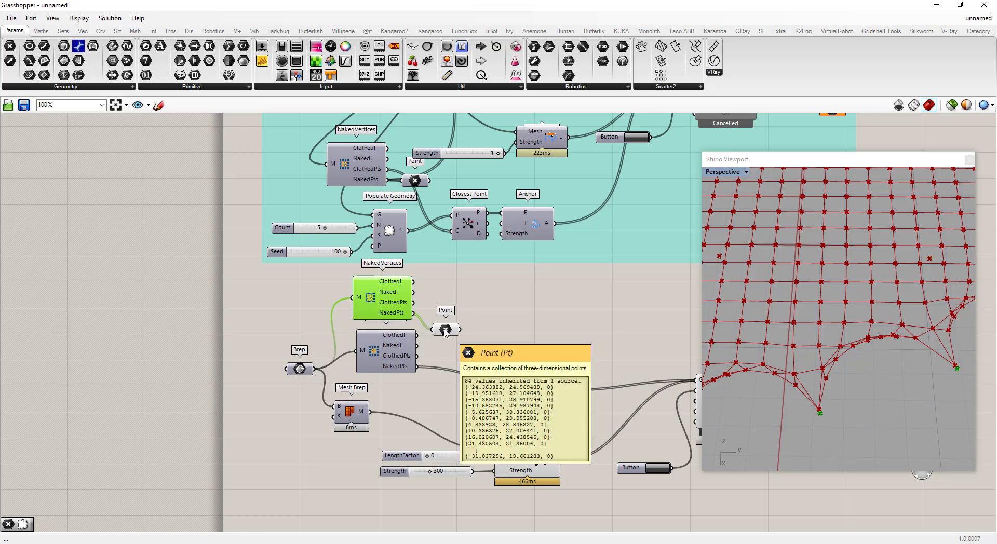
pyautogui.click(445, 330)
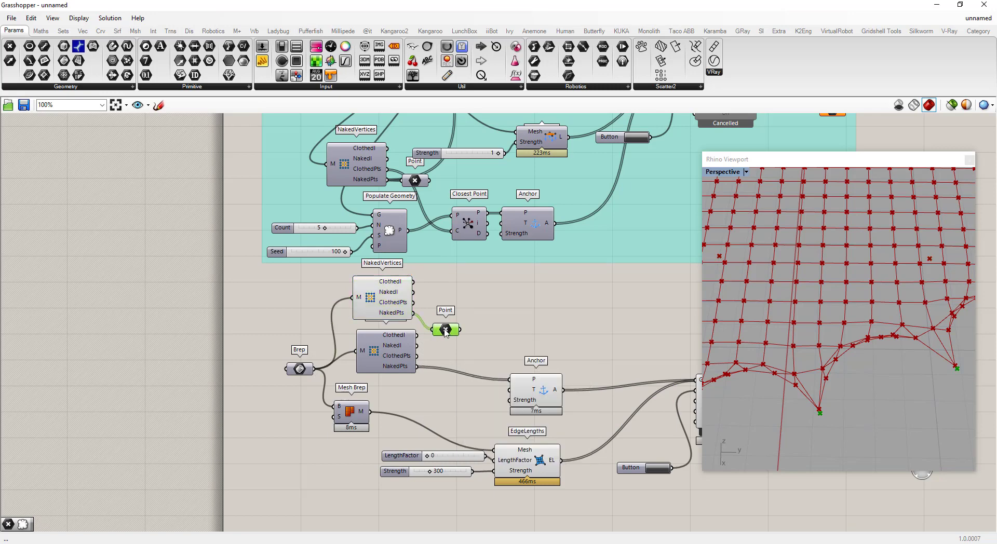
# Step: Delete the redundant NakedVertices component and move the orphaned Point parameter aside
pyautogui.click(393, 300)
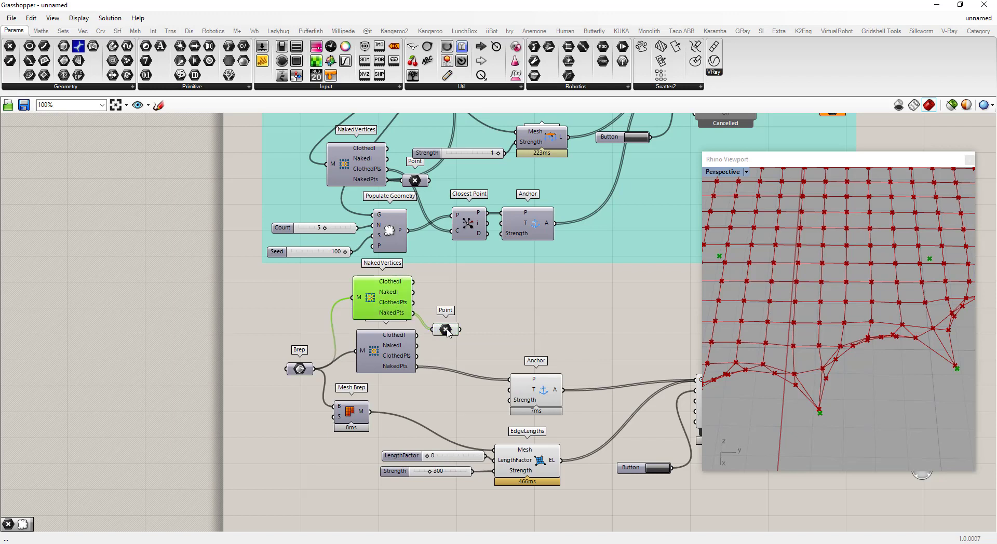
pyautogui.click(448, 331)
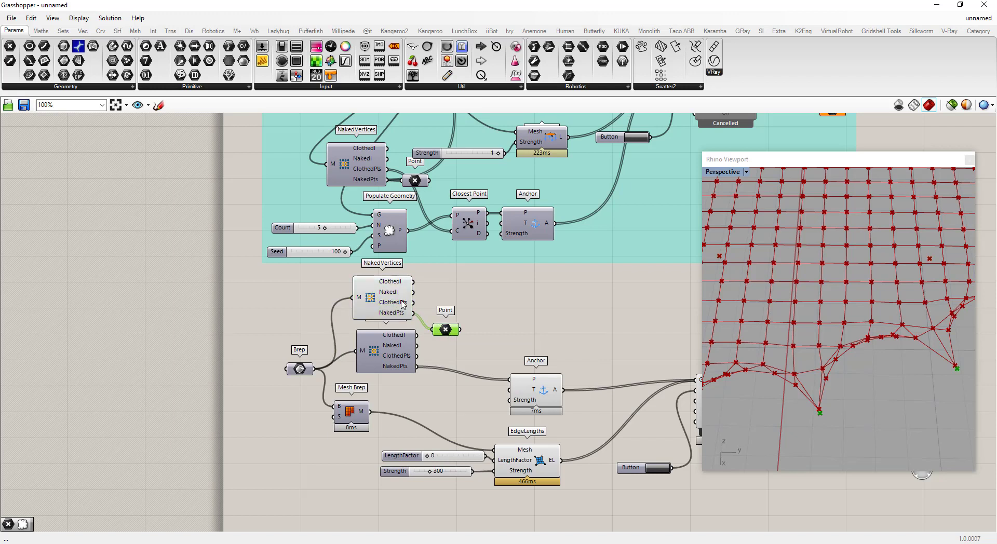
pyautogui.click(367, 303)
pyautogui.press('Delete')
pyautogui.moveTo(456, 337); pyautogui.dragTo(470, 341)
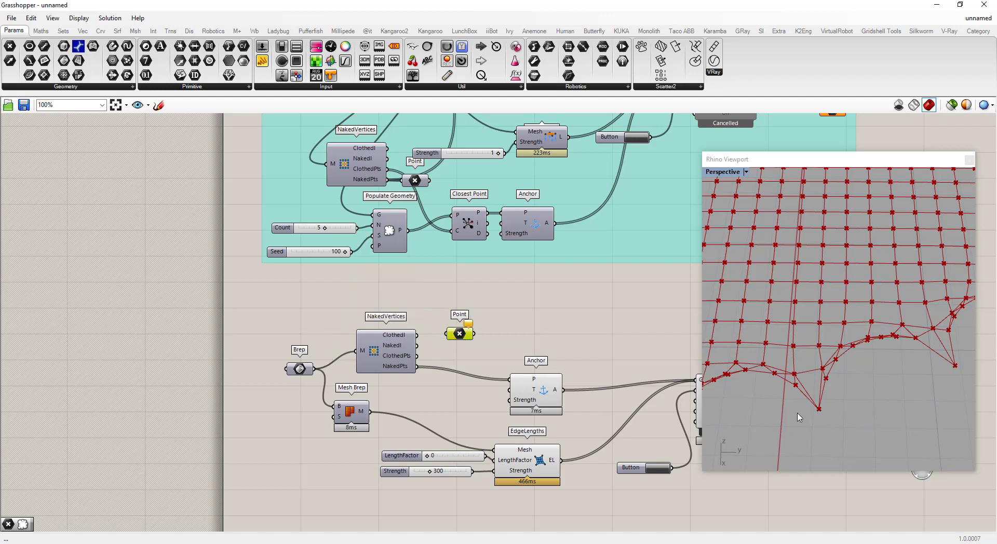
# Step: Zoom in on the relaxed paisley mesh in Rhino and delete the unused Point parameter
pyautogui.click(837, 422)
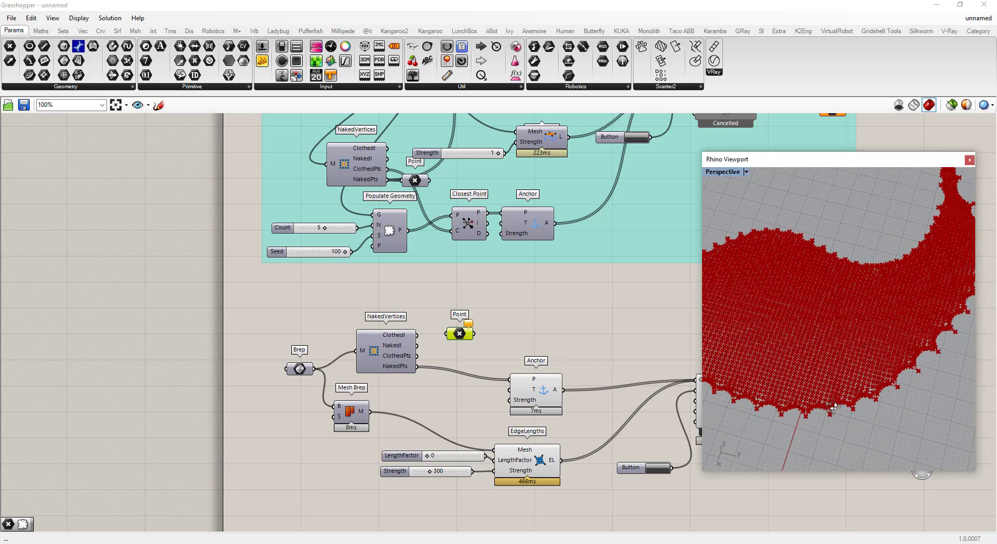
pyautogui.scroll(5, 865, 264)
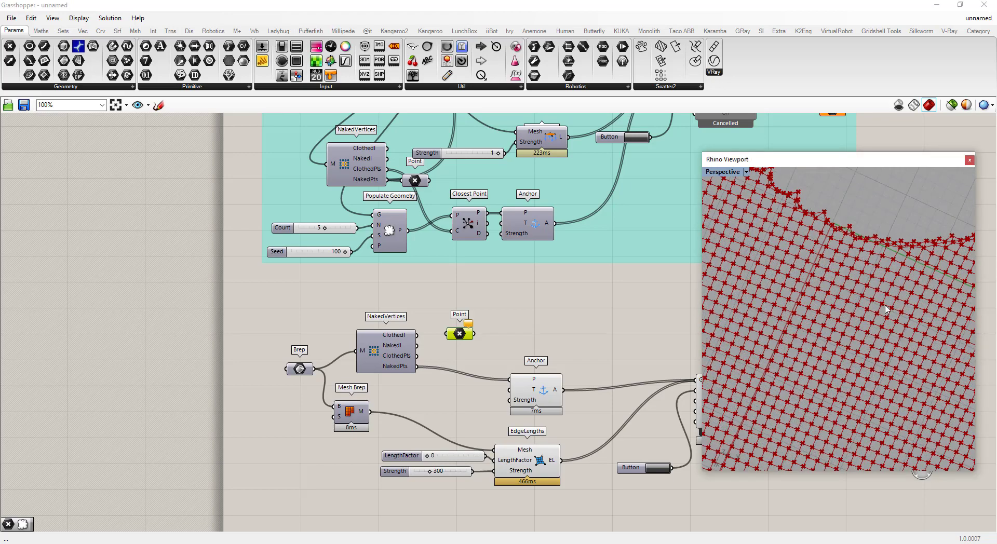
pyautogui.scroll(4, 848, 271)
pyautogui.scroll(-2, 848, 271)
pyautogui.scroll(-6, 847, 270)
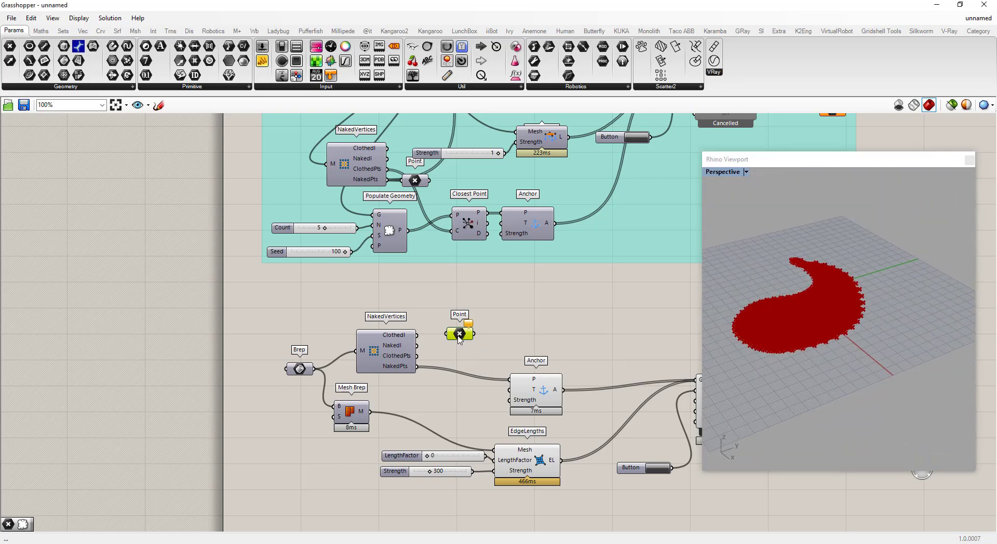
pyautogui.press('Delete')
pyautogui.scroll(-3, 494, 333)
pyautogui.scroll(1, 528, 408)
pyautogui.scroll(2, 492, 419)
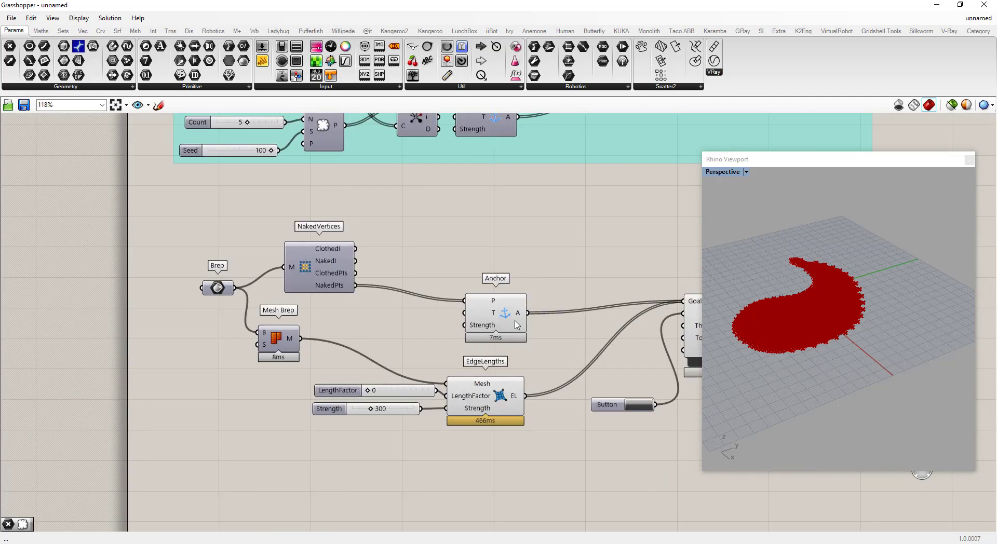
# Step: Place a Kangaroo2 Pressure goal below EdgeLengths and feed it the meshed Brep
pyautogui.scroll(1, 517, 333)
pyautogui.click(395, 32)
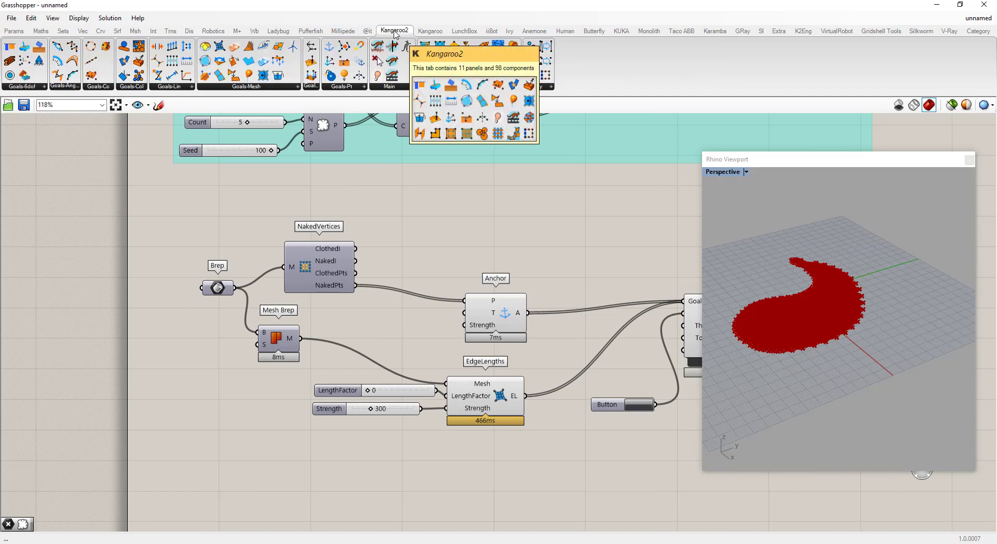
pyautogui.click(299, 91)
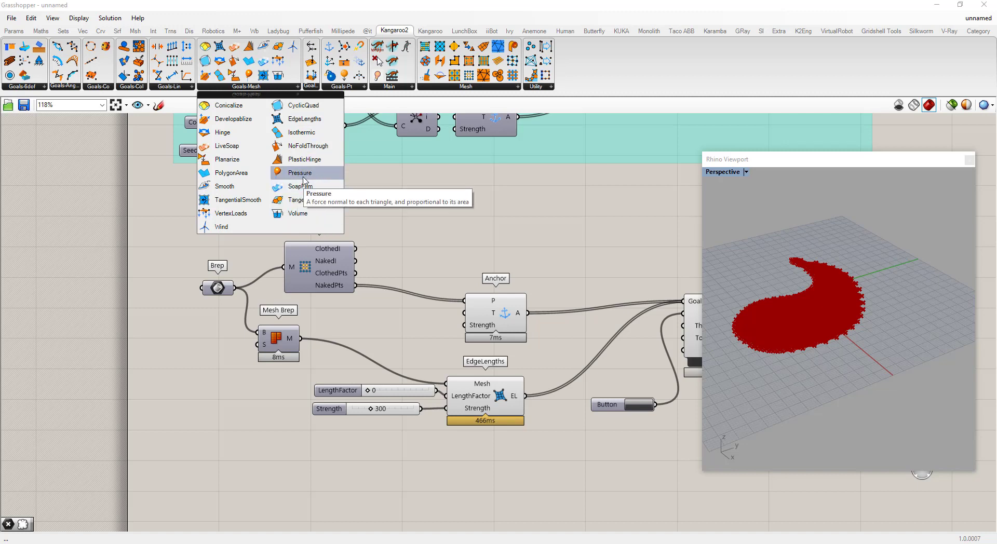
pyautogui.moveTo(304, 181); pyautogui.dragTo(501, 487)
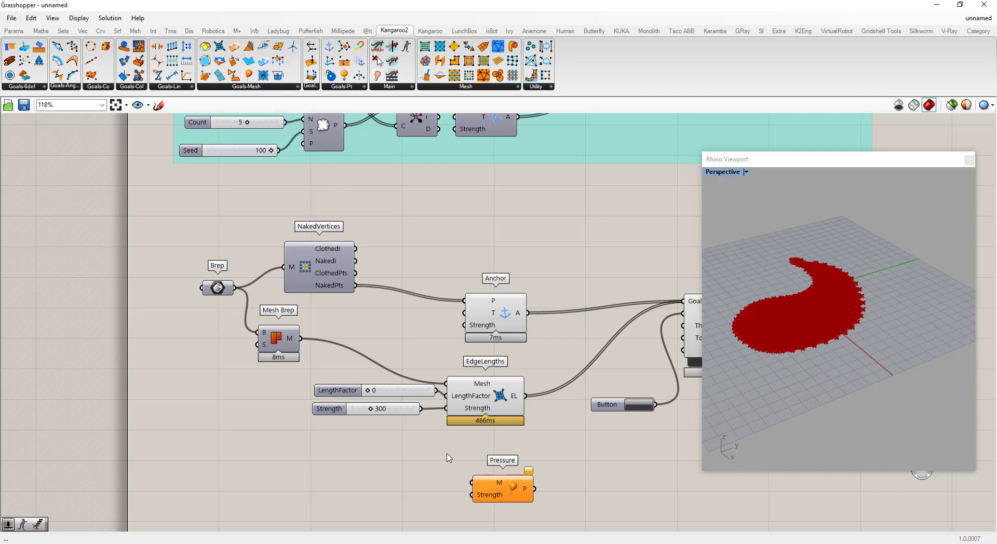
pyautogui.moveTo(300, 338); pyautogui.dragTo(472, 484)
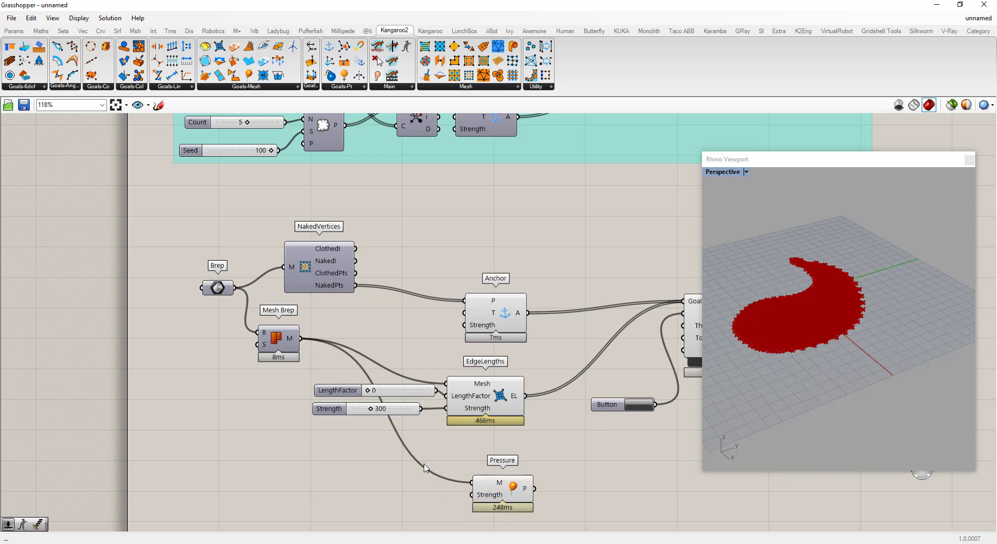
# Step: Connect the Pressure goal's output into the Solver's GoalObjects input and tuck the component up-left
pyautogui.scroll(-2, 427, 467)
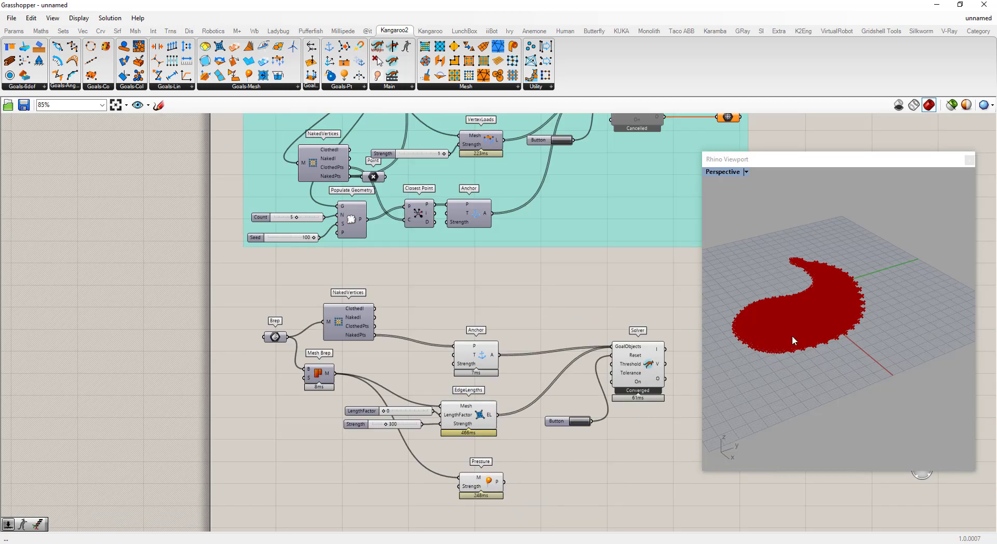
pyautogui.scroll(5, 798, 327)
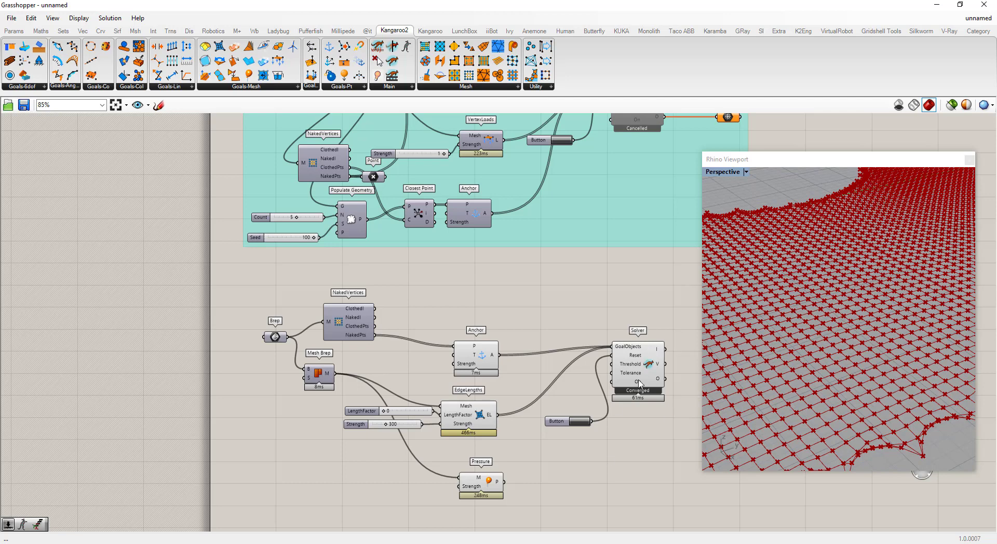
pyautogui.scroll(-5, 850, 372)
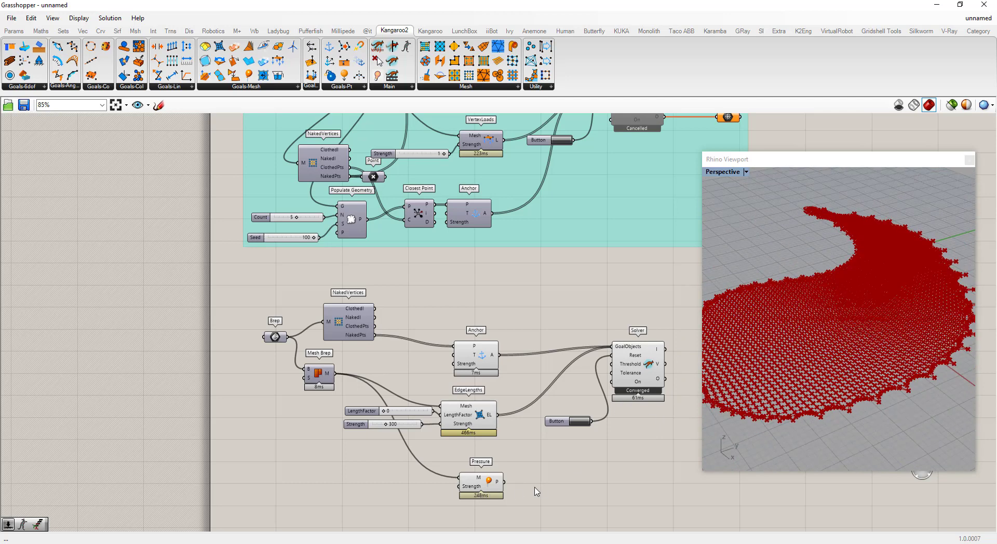
pyautogui.moveTo(504, 482); pyautogui.dragTo(612, 346)
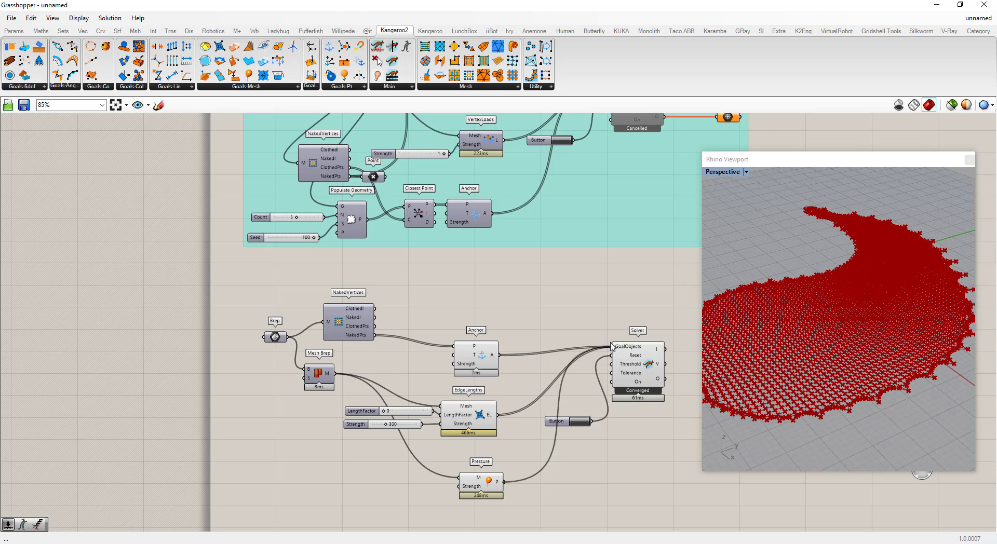
pyautogui.click(478, 474)
pyautogui.moveTo(478, 474); pyautogui.dragTo(461, 462)
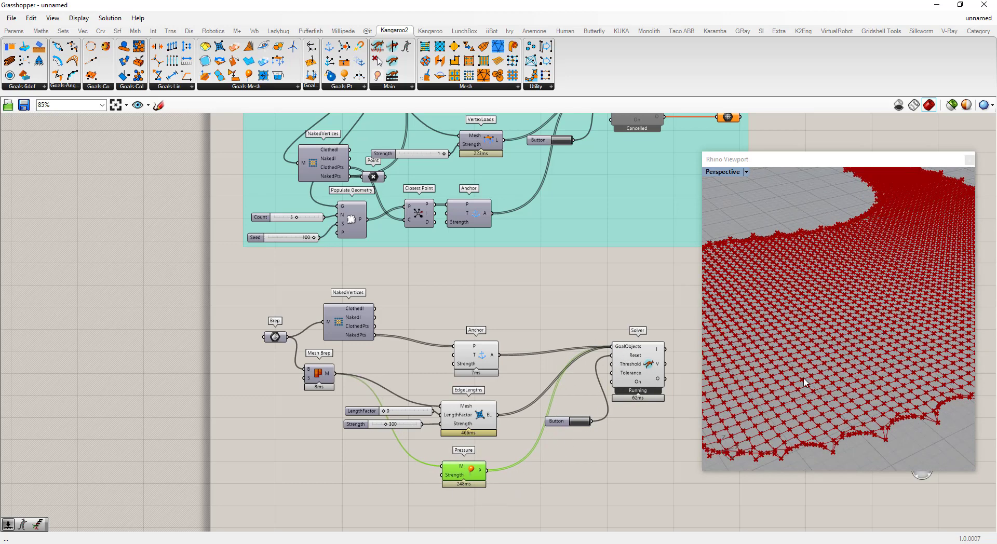
# Step: Reset and rerun the membrane simulation, checking the red mesh from a low angle
pyautogui.moveTo(800, 403); pyautogui.dragTo(837, 385, button='right')
pyautogui.click(586, 424)
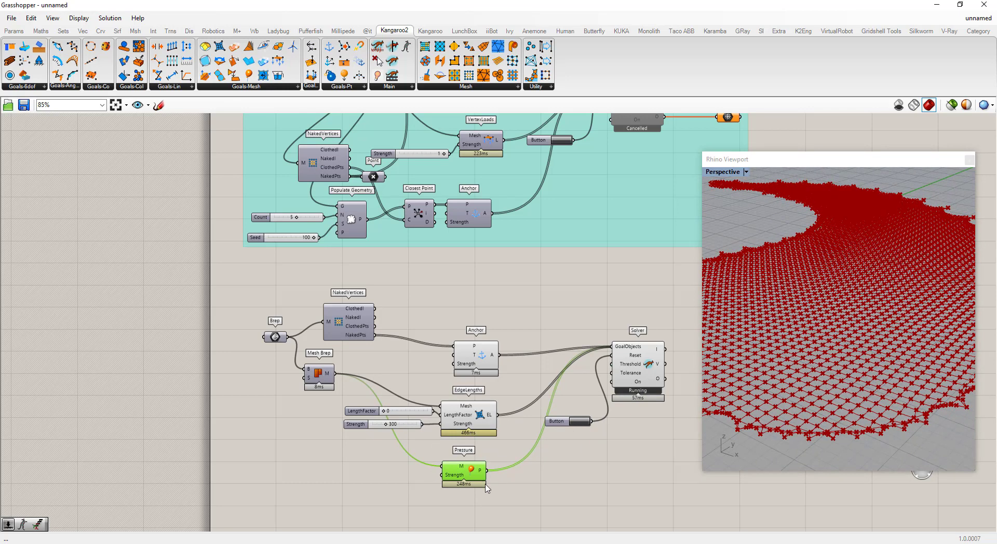
pyautogui.moveTo(482, 473); pyautogui.dragTo(485, 474)
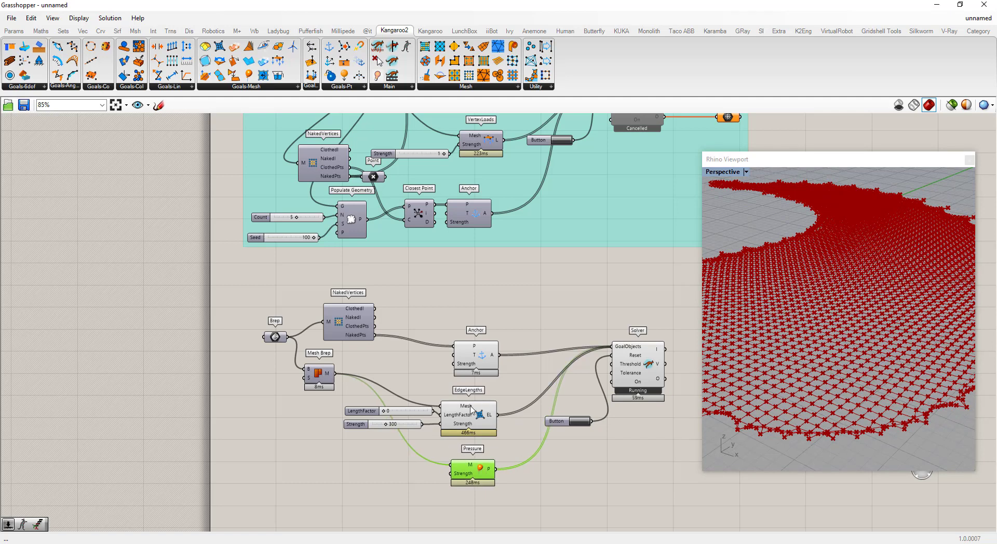
pyautogui.click(361, 372)
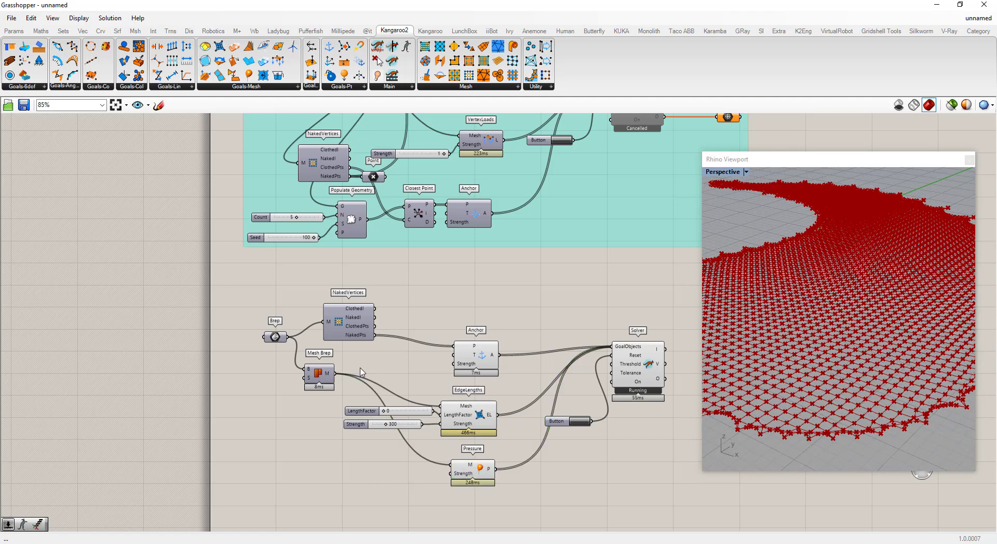
# Step: Add a Mesh Flip component whose flipped mesh feeds both EdgeLengths and the Pressure goal
pyautogui.doubleClick(361, 372)
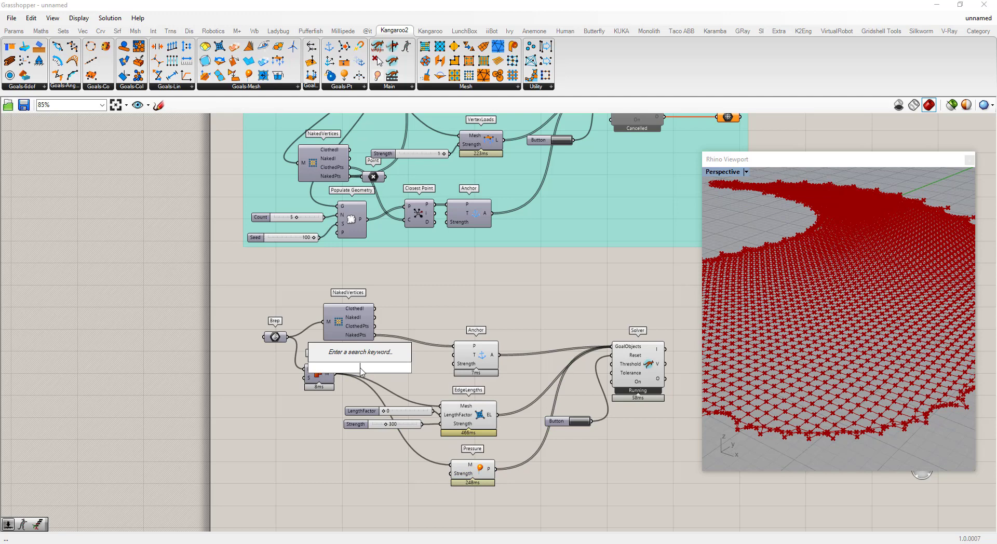
pyautogui.write('flip')
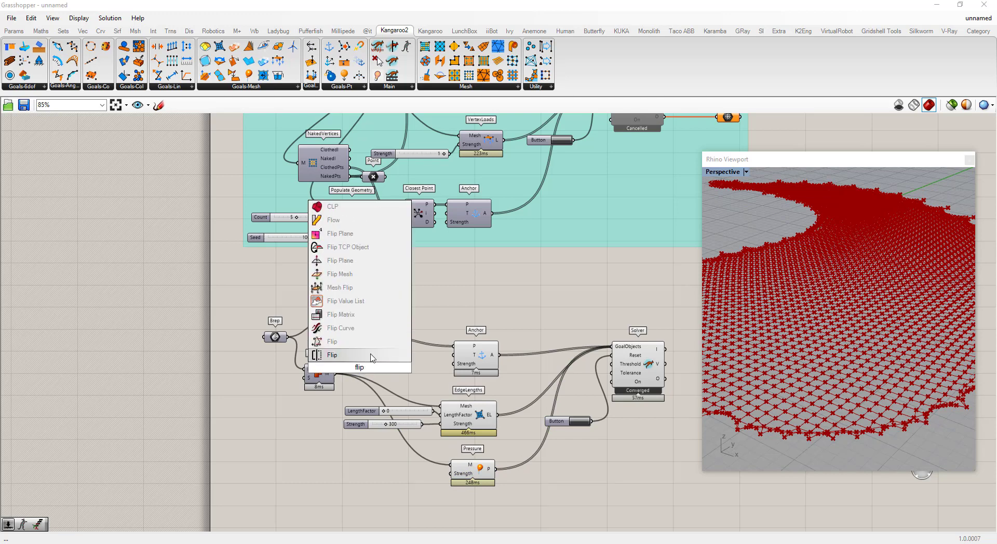
pyautogui.click(340, 287)
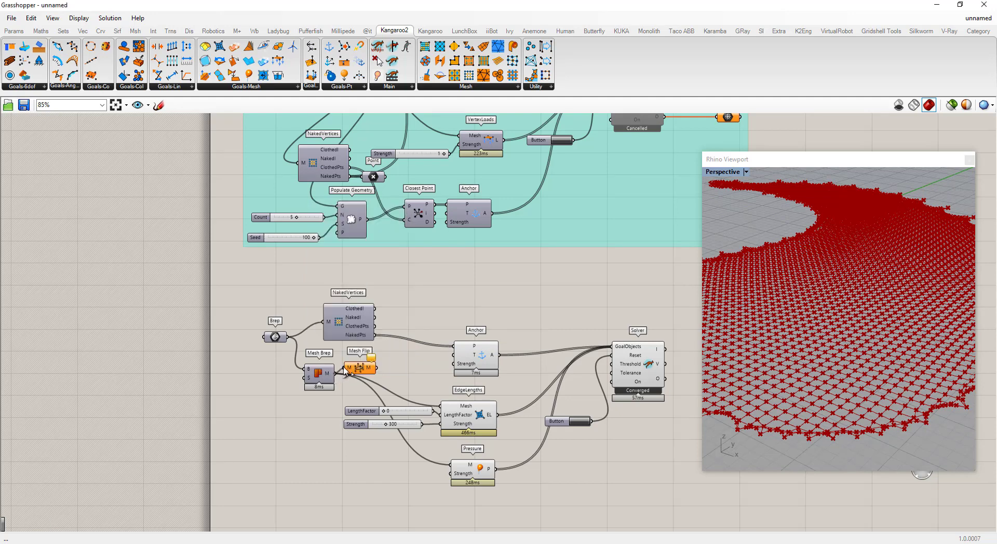
pyautogui.moveTo(375, 368); pyautogui.dragTo(442, 410)
pyautogui.moveTo(376, 368); pyautogui.dragTo(451, 465)
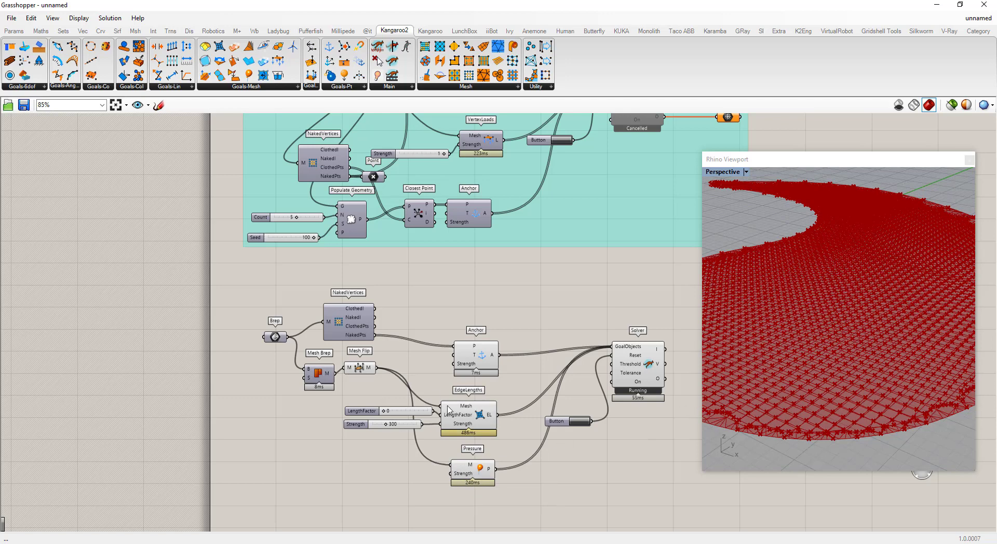
# Step: Turn off the shaded preview of the Mesh Flip component
pyautogui.rightClick(363, 371)
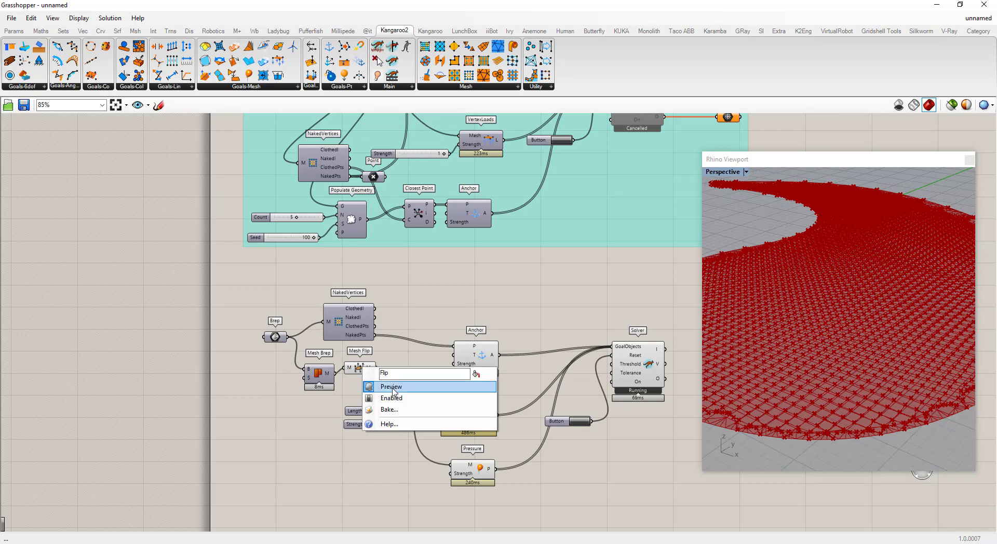
pyautogui.click(390, 387)
pyautogui.doubleClick(410, 495)
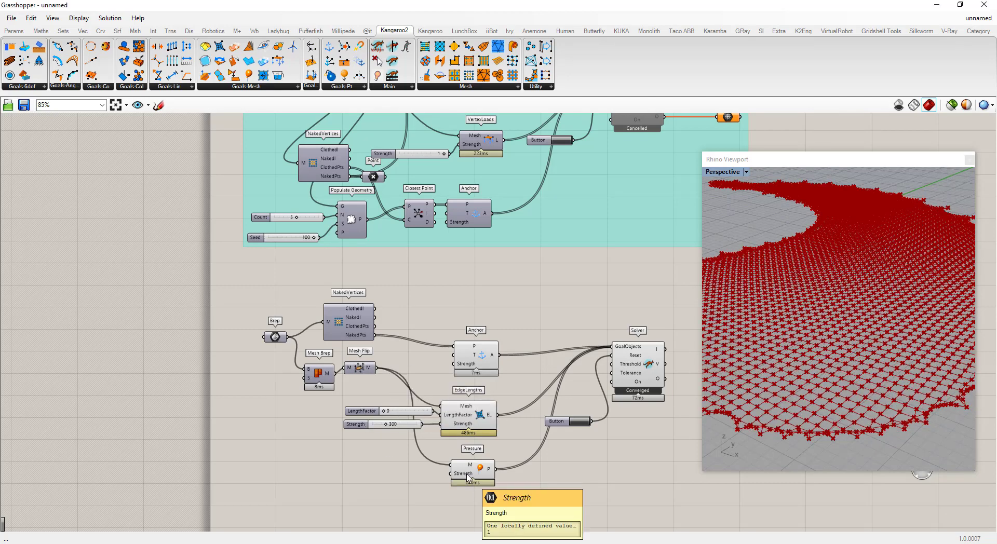
# Step: Drive Pressure Strength with a new number slider, lowering it from 100 to 27, and rerun
pyautogui.doubleClick(392, 471)
pyautogui.write('1')
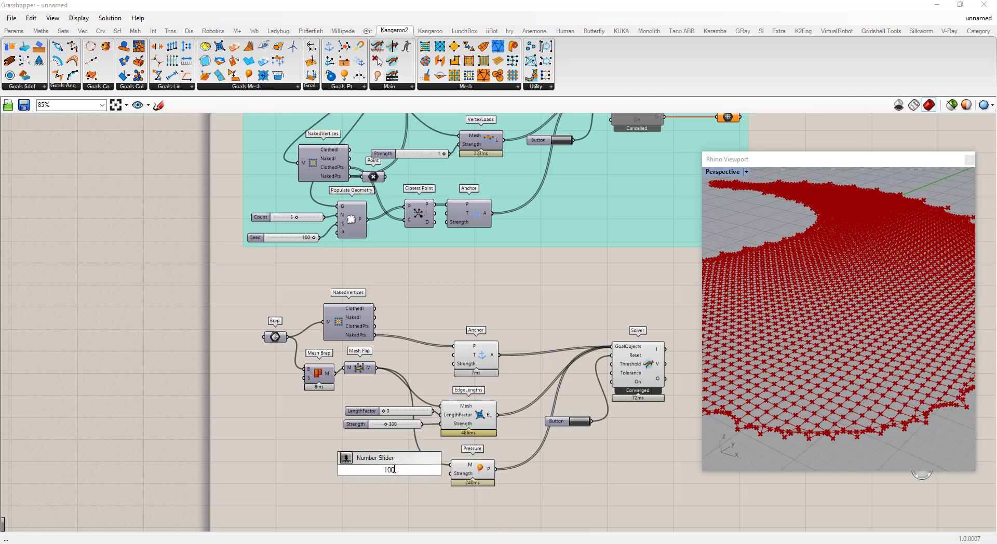
pyautogui.write('00')
pyautogui.press('Return')
pyautogui.moveTo(426, 471); pyautogui.dragTo(455, 477)
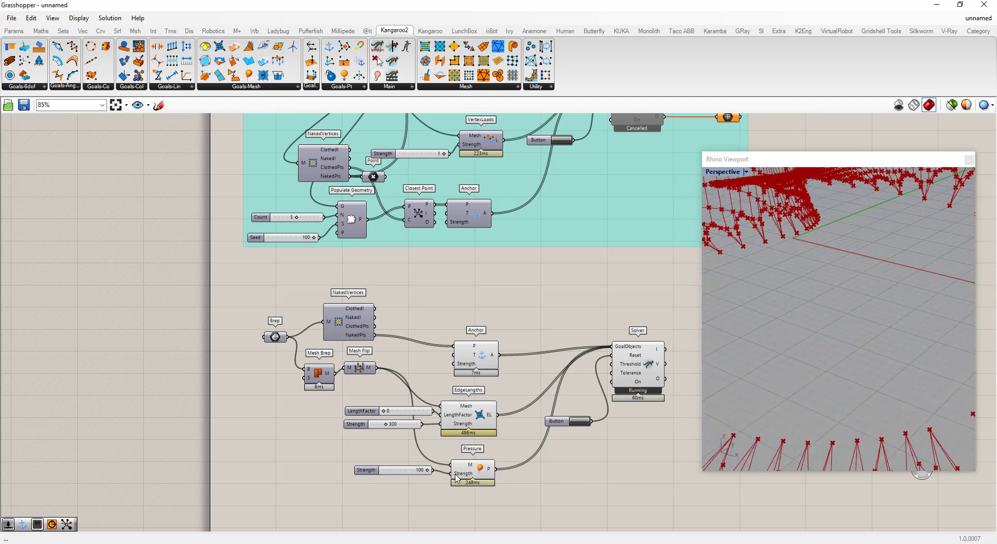
pyautogui.doubleClick(422, 471)
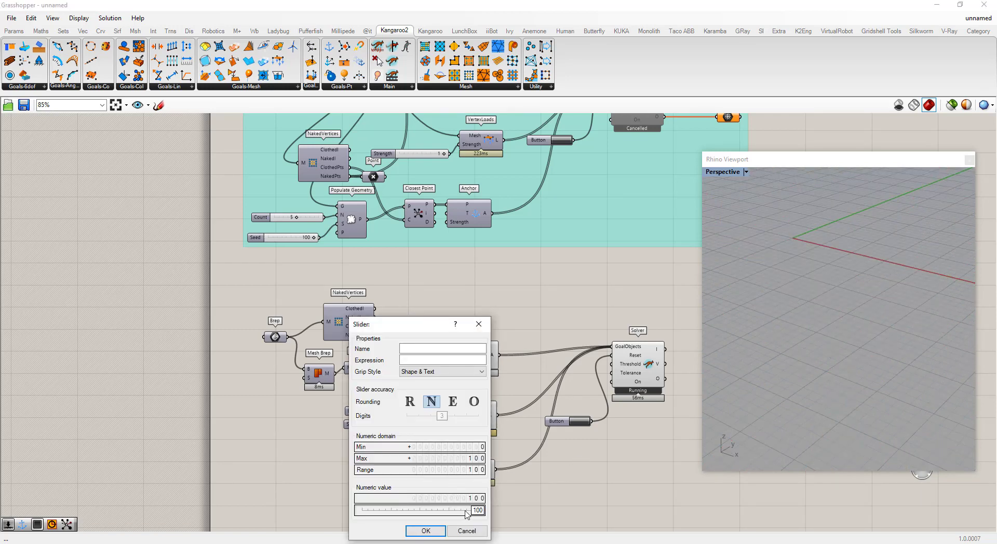
pyautogui.moveTo(475, 511); pyautogui.dragTo(396, 513)
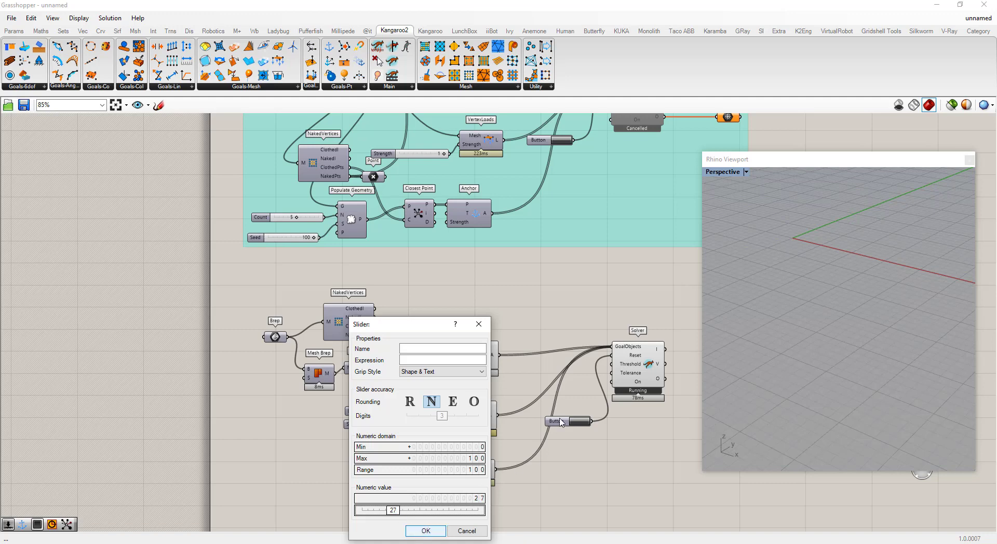
pyautogui.press('Return')
pyautogui.click(579, 423)
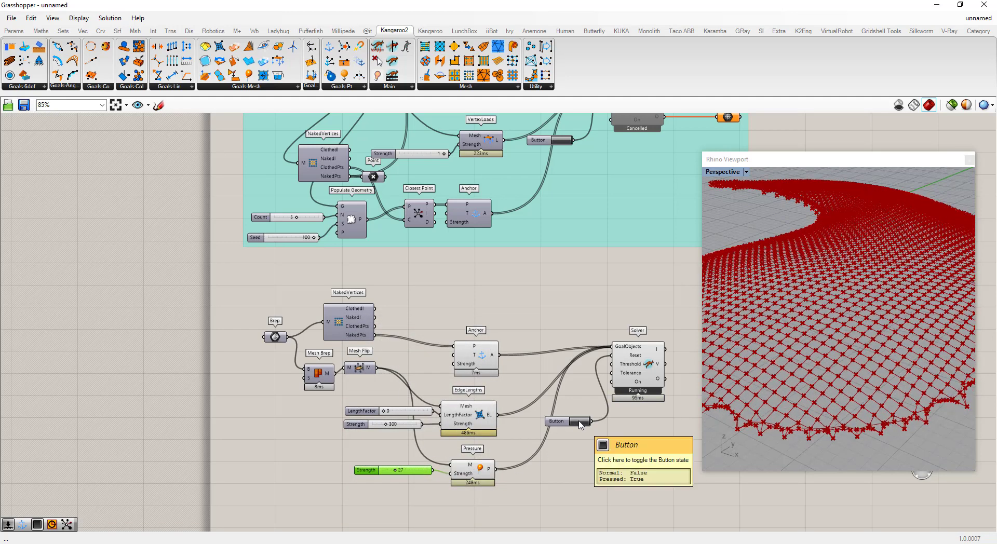
pyautogui.moveTo(810, 374); pyautogui.dragTo(886, 380, button='right')
# Step: Raise the Pressure Strength slider to 34 and view the inflated membrane from a low side angle
pyautogui.click(402, 473)
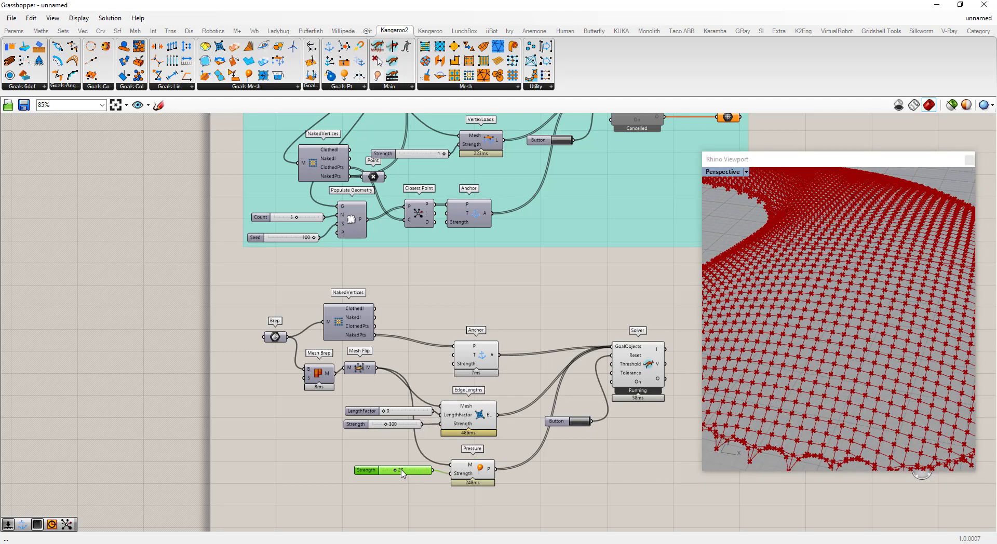
pyautogui.doubleClick(402, 474)
pyautogui.moveTo(376, 514); pyautogui.dragTo(384, 514)
pyautogui.click(408, 530)
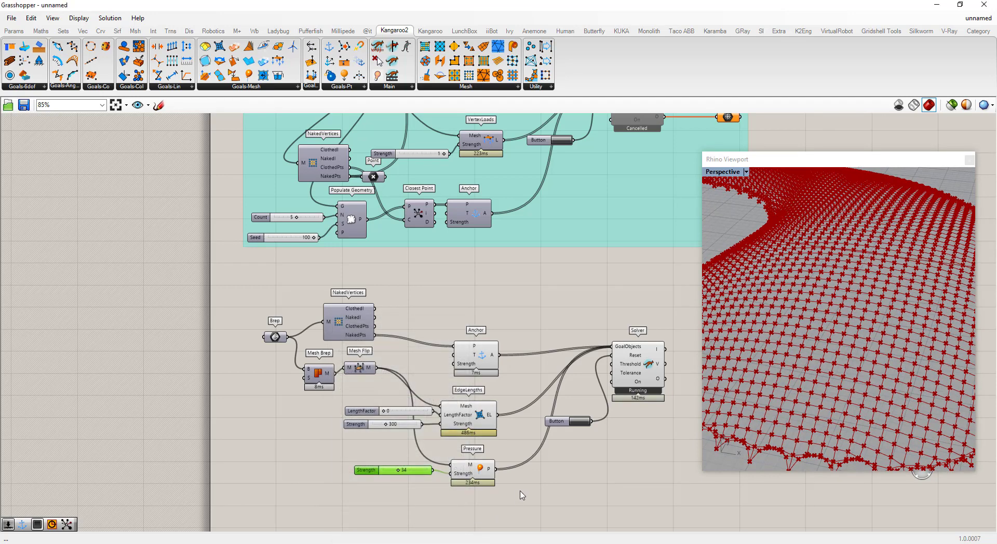
pyautogui.scroll(-3, 837, 344)
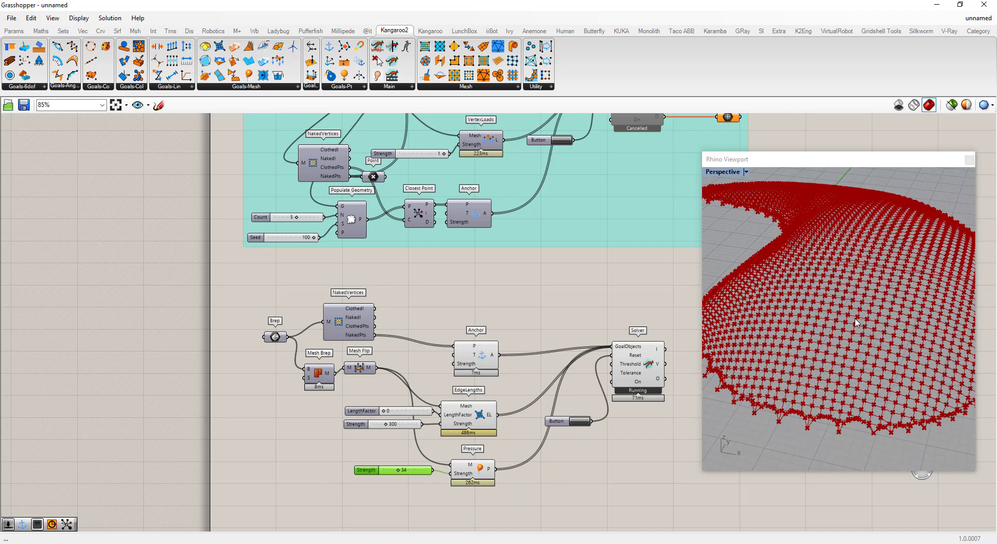
pyautogui.moveTo(837, 343); pyautogui.dragTo(817, 332, button='right')
pyautogui.scroll(3, 913, 304)
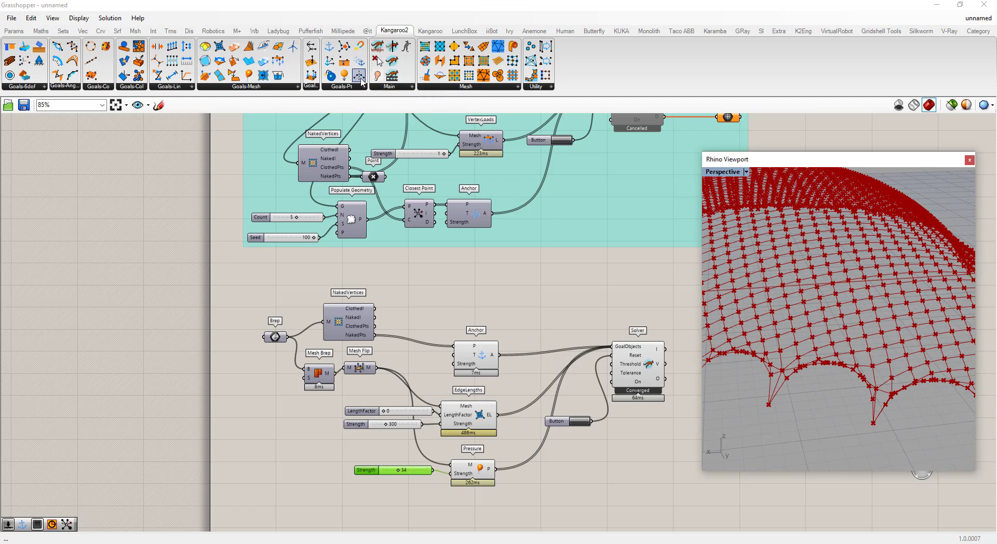
# Step: Add a Show goal fed by the flipped mesh and turn off preview for the lower group
pyautogui.moveTo(377, 75); pyautogui.dragTo(502, 291)
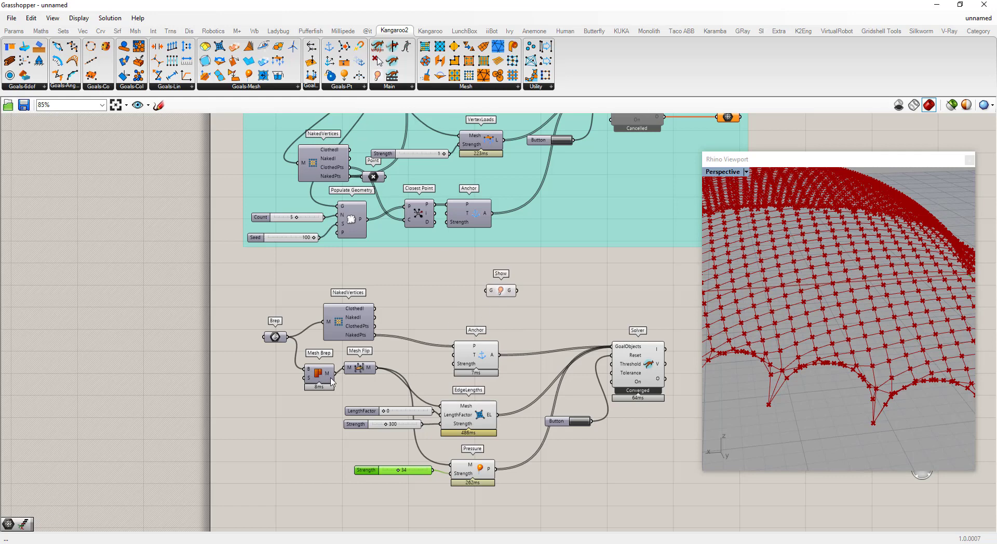
pyautogui.moveTo(375, 368); pyautogui.dragTo(611, 347)
pyautogui.moveTo(644, 489); pyautogui.dragTo(319, 256)
pyautogui.rightClick(401, 283)
pyautogui.click(429, 299)
# Step: Move the Solver further right to make room on the canvas
pyautogui.scroll(-4, 615, 418)
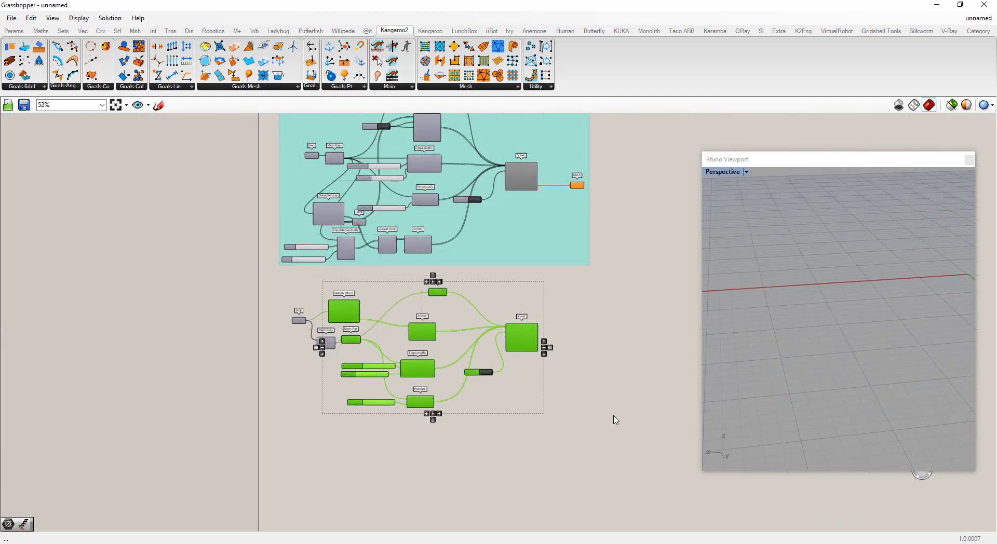
pyautogui.click(563, 352)
pyautogui.scroll(4, 563, 352)
pyautogui.moveTo(538, 387); pyautogui.dragTo(539, 337)
pyautogui.click(491, 385)
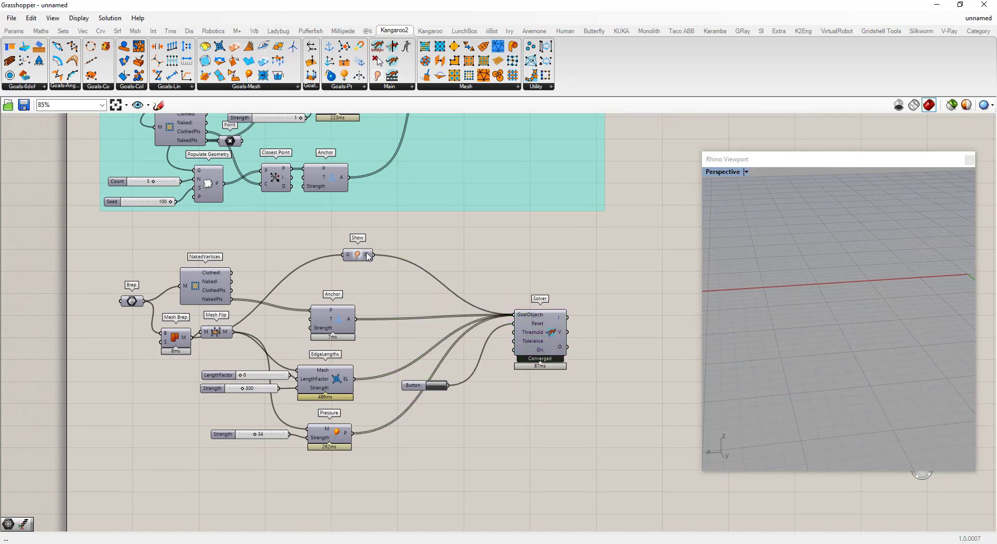
# Step: Add an Entwine component gathering the Show, Anchor, EdgeLengths and Pressure goals
pyautogui.doubleClick(454, 263)
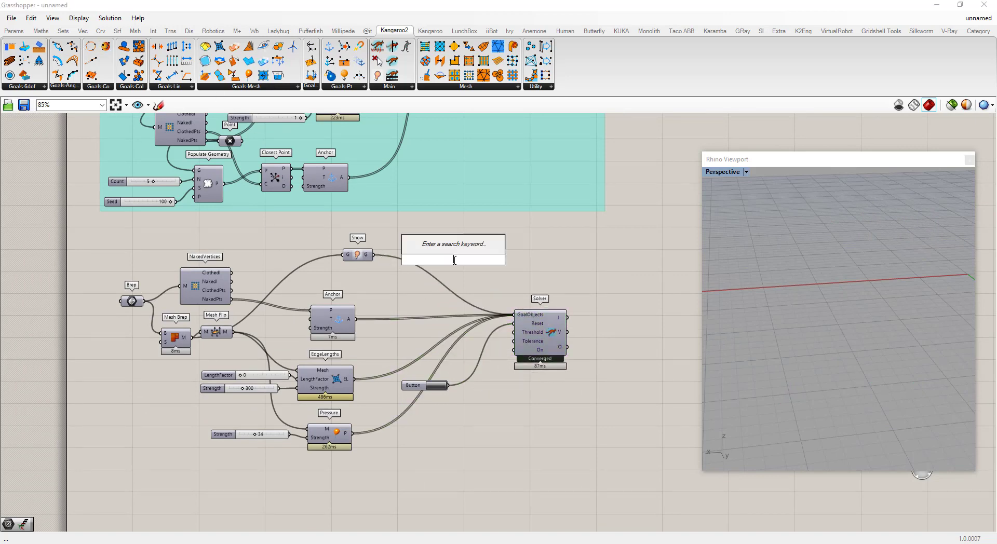
pyautogui.write('entwine')
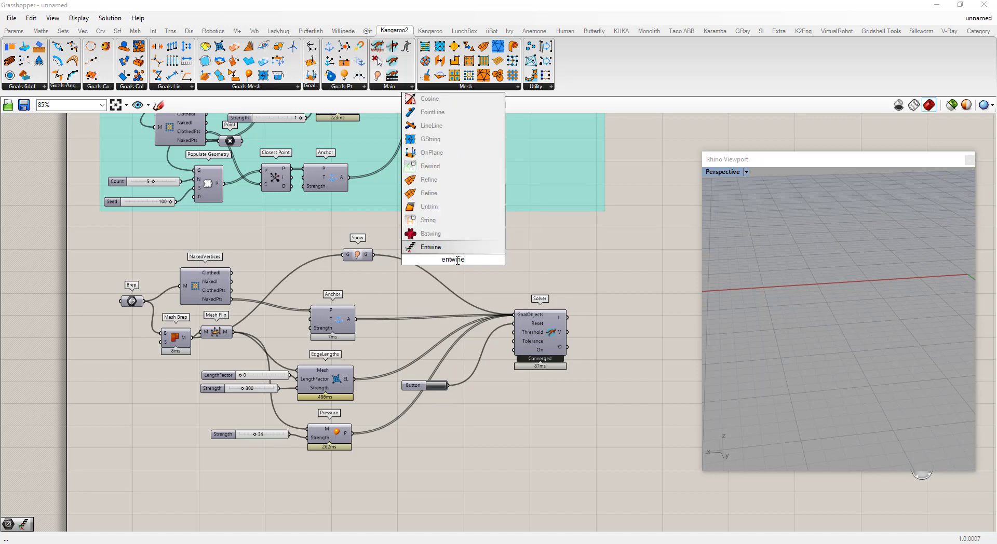
pyautogui.click(434, 249)
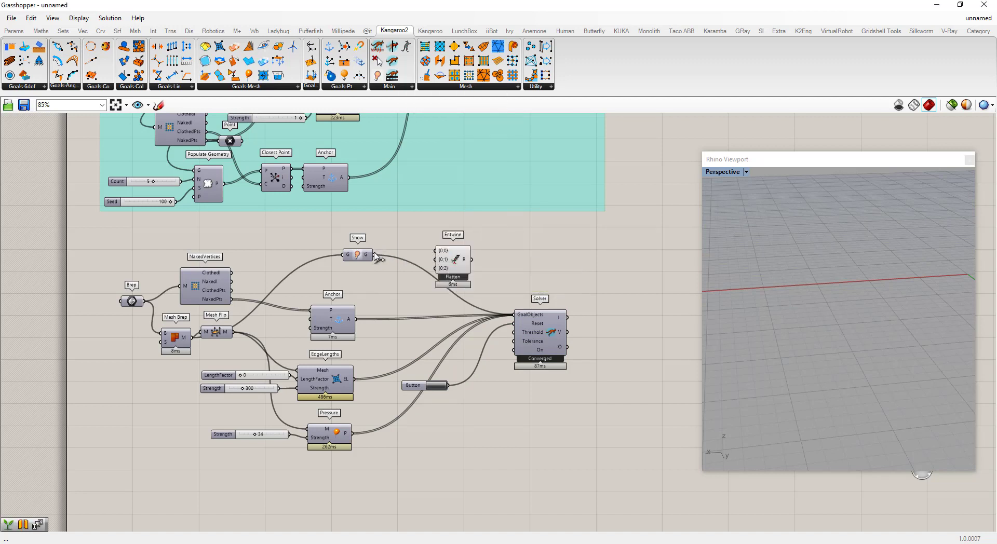
pyautogui.moveTo(375, 255); pyautogui.dragTo(436, 251)
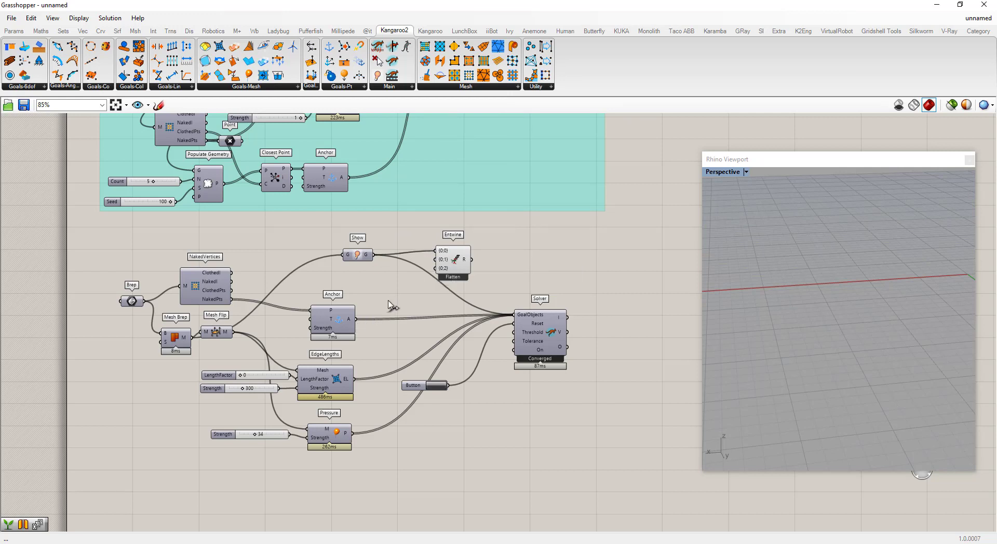
pyautogui.moveTo(405, 294); pyautogui.dragTo(436, 259)
pyautogui.moveTo(357, 319); pyautogui.dragTo(435, 268)
pyautogui.moveTo(356, 384); pyautogui.dragTo(435, 260)
pyautogui.moveTo(352, 433); pyautogui.dragTo(450, 330)
# Step: Add a Tree Branch beside the Solver, fed by the Solver output with its T input grafted
pyautogui.rightClick(436, 316)
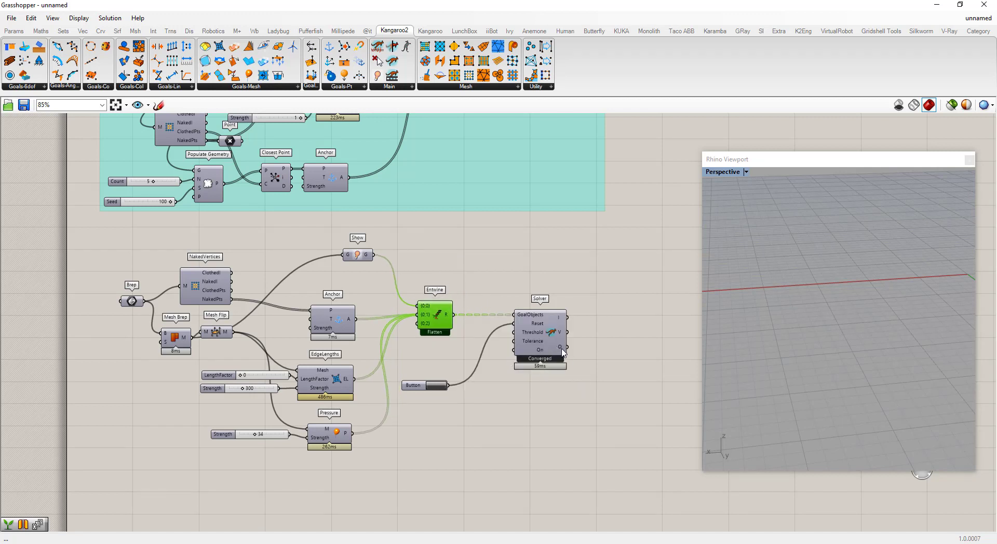
pyautogui.moveTo(560, 350)
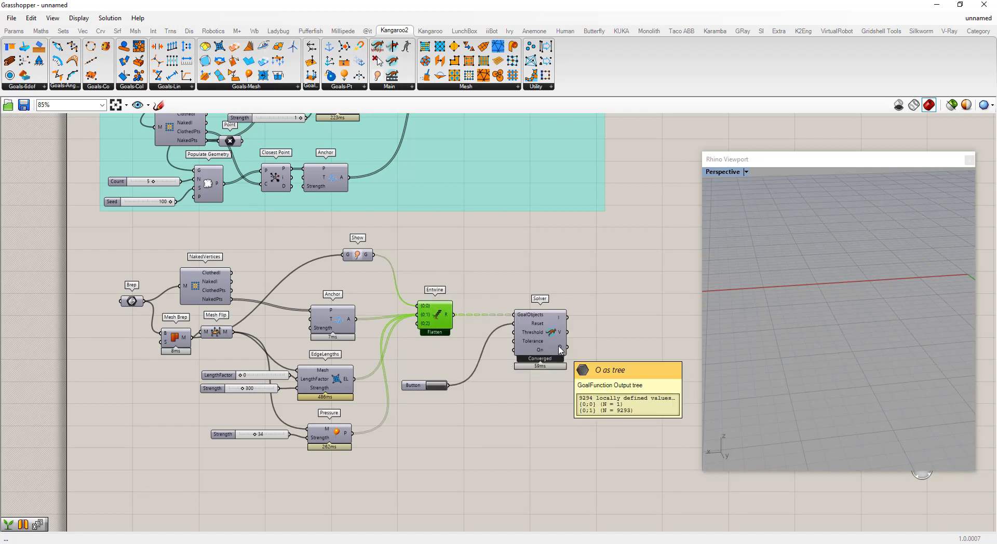
pyautogui.doubleClick(607, 354)
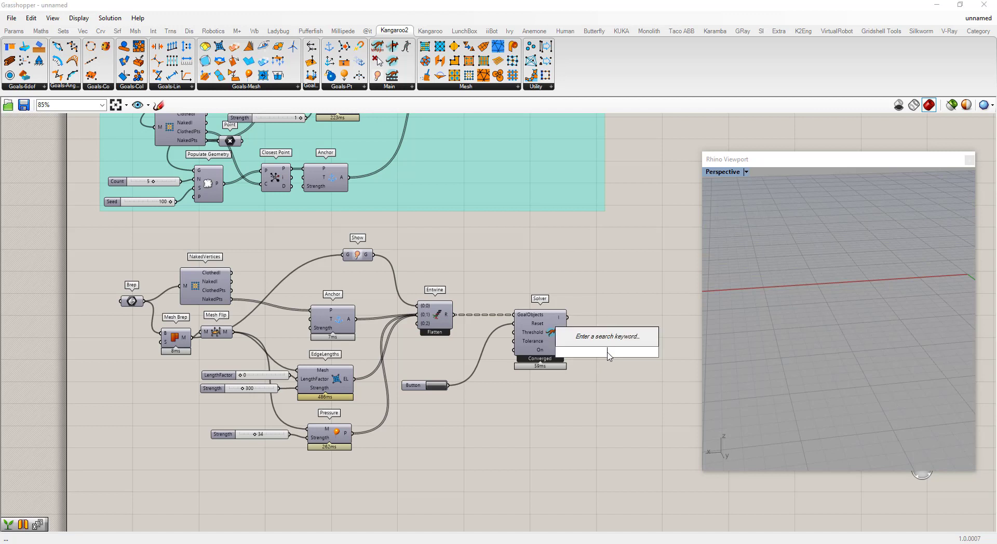
pyautogui.write('branch')
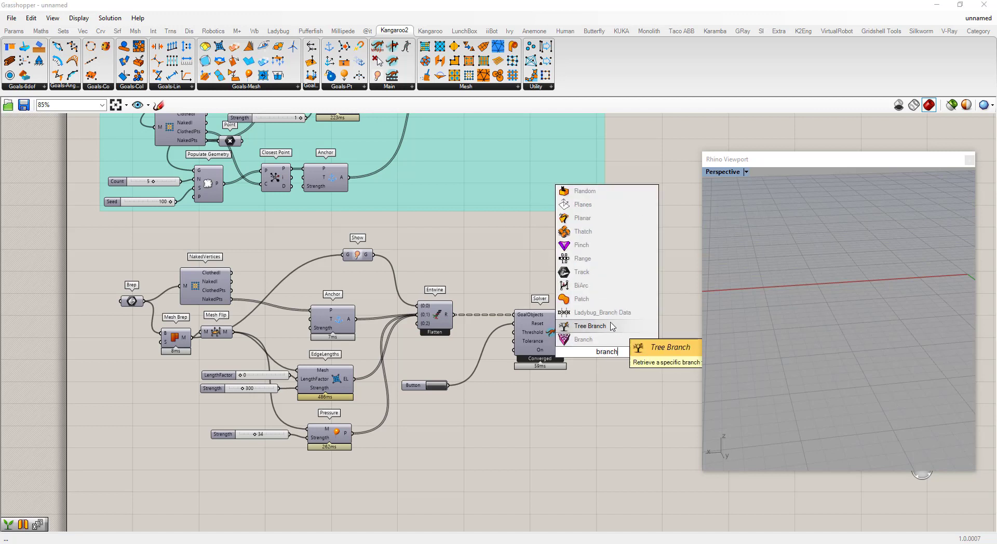
pyautogui.click(589, 326)
pyautogui.moveTo(607, 365); pyautogui.dragTo(626, 376)
pyautogui.click(574, 363)
pyautogui.moveTo(567, 347); pyautogui.dragTo(611, 357)
pyautogui.rightClick(612, 356)
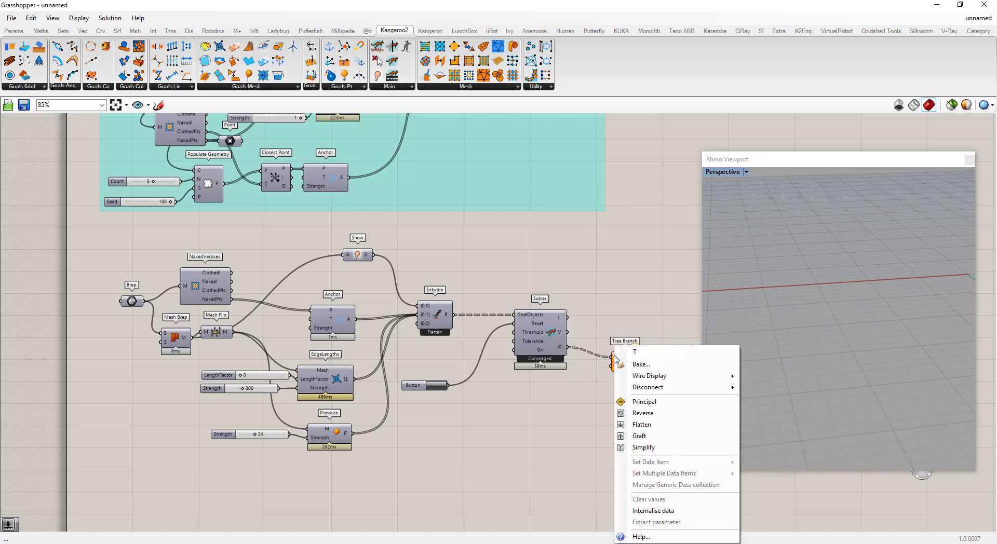
pyautogui.click(646, 438)
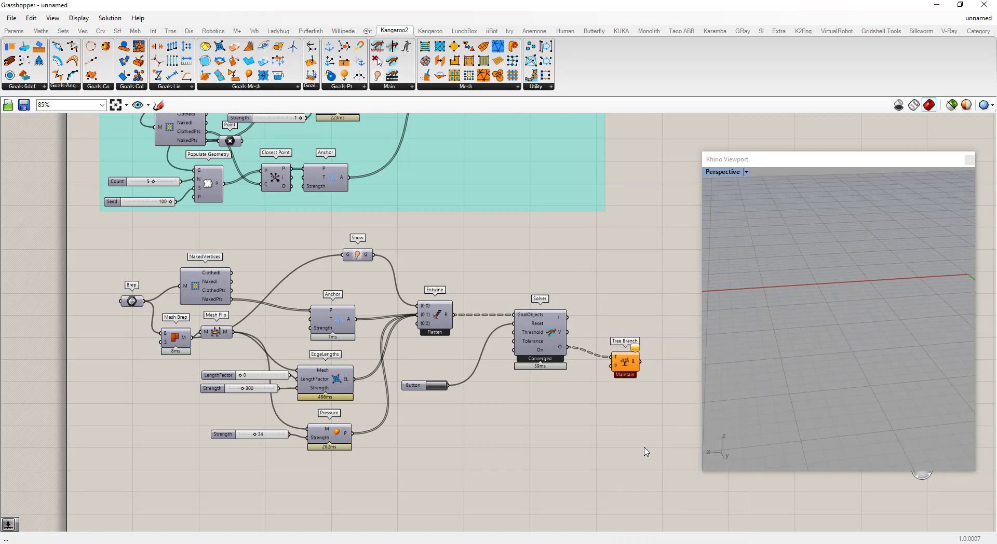
# Step: Connect a Path number slider at 0 to Tree Branch's P input
pyautogui.doubleClick(563, 405)
pyautogui.write('slider')
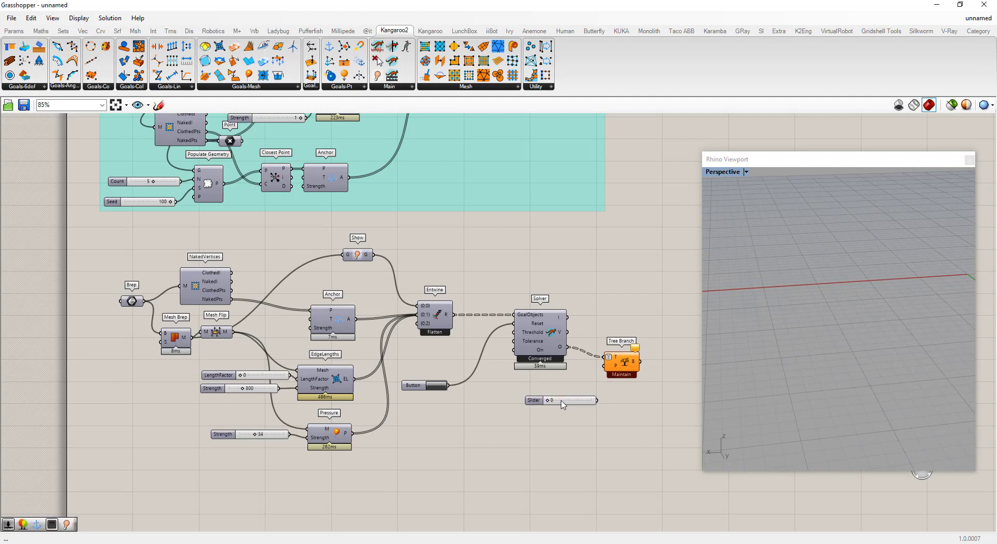
pyautogui.click(591, 403)
pyautogui.moveTo(598, 399); pyautogui.dragTo(650, 354)
pyautogui.click(606, 364)
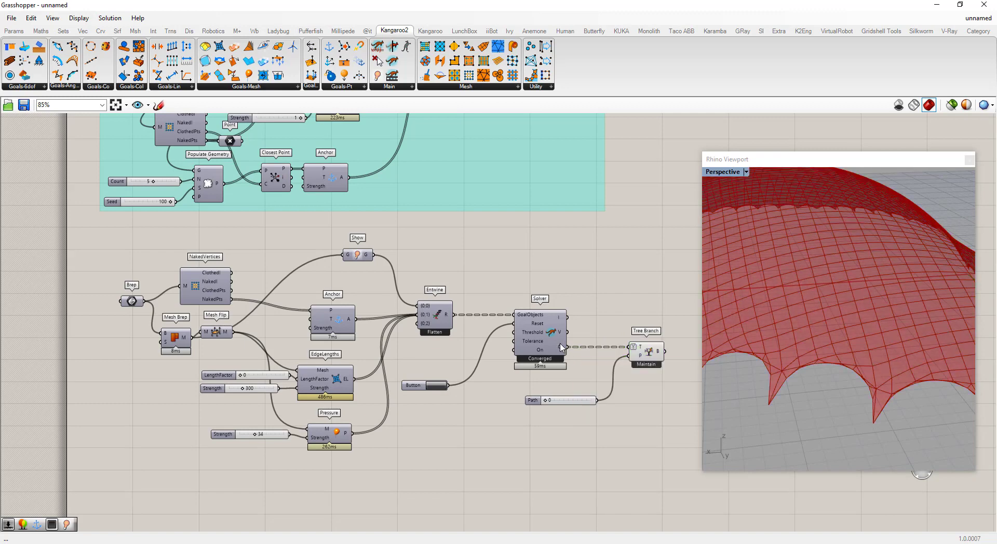
# Step: Reset the solver to re-relax the membrane and orbit low to inspect the scalloped dome
pyautogui.moveTo(562, 348)
pyautogui.scroll(-5, 831, 358)
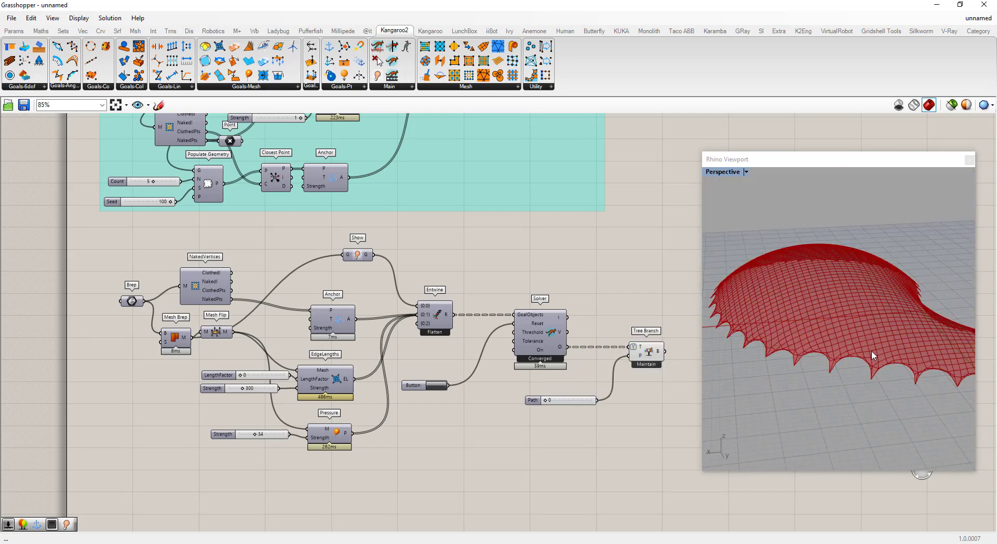
pyautogui.moveTo(824, 360); pyautogui.dragTo(890, 404, button='right')
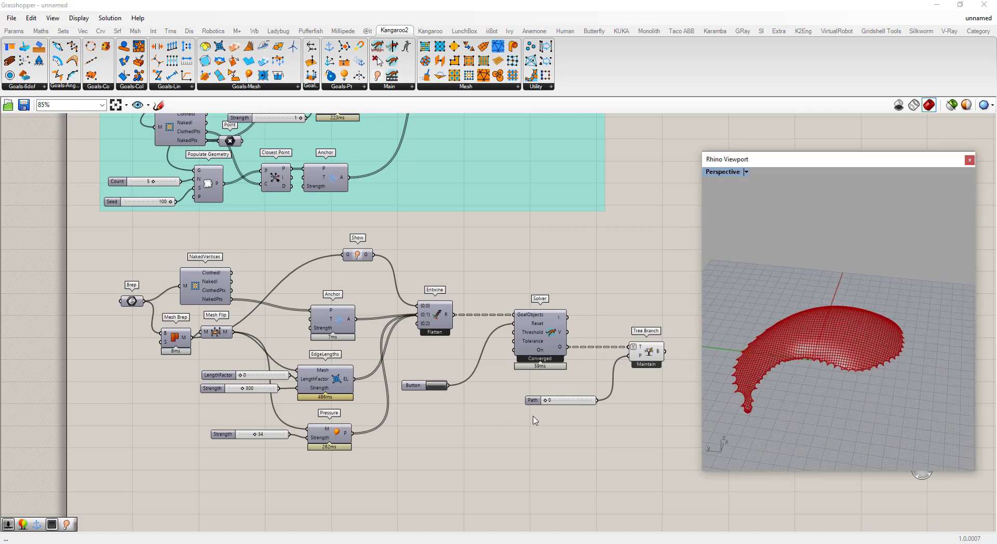
pyautogui.click(441, 388)
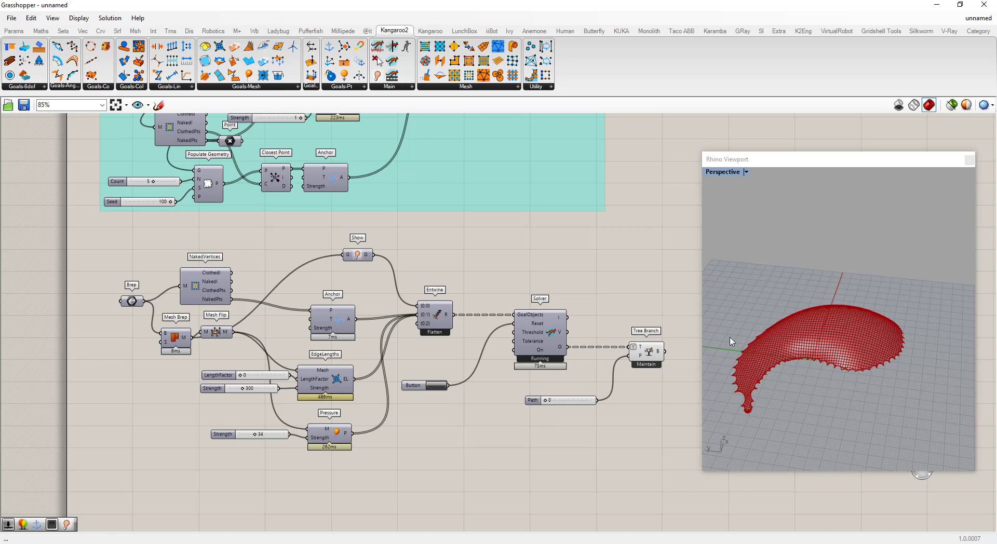
pyautogui.scroll(4, 748, 342)
pyautogui.moveTo(776, 322); pyautogui.dragTo(903, 305, button='right')
pyautogui.scroll(-4, 532, 384)
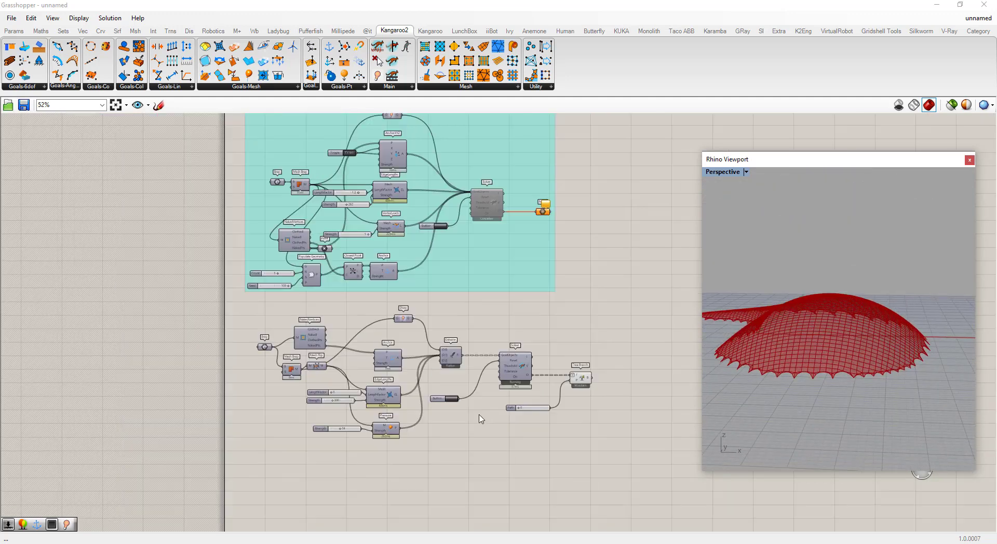
pyautogui.scroll(4, 530, 208)
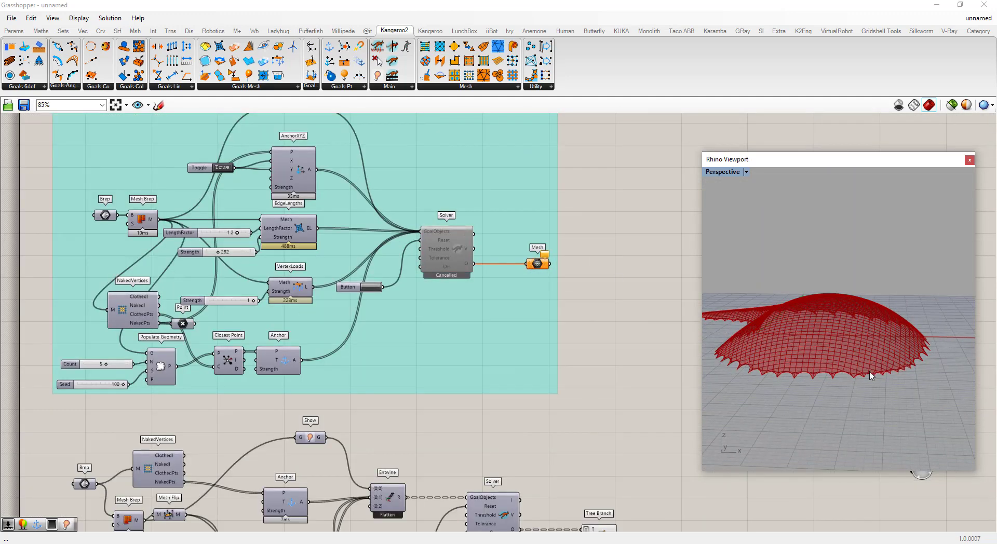
pyautogui.moveTo(870, 390); pyautogui.dragTo(738, 333, button='right')
pyautogui.scroll(-3, 600, 291)
pyautogui.scroll(3, 484, 416)
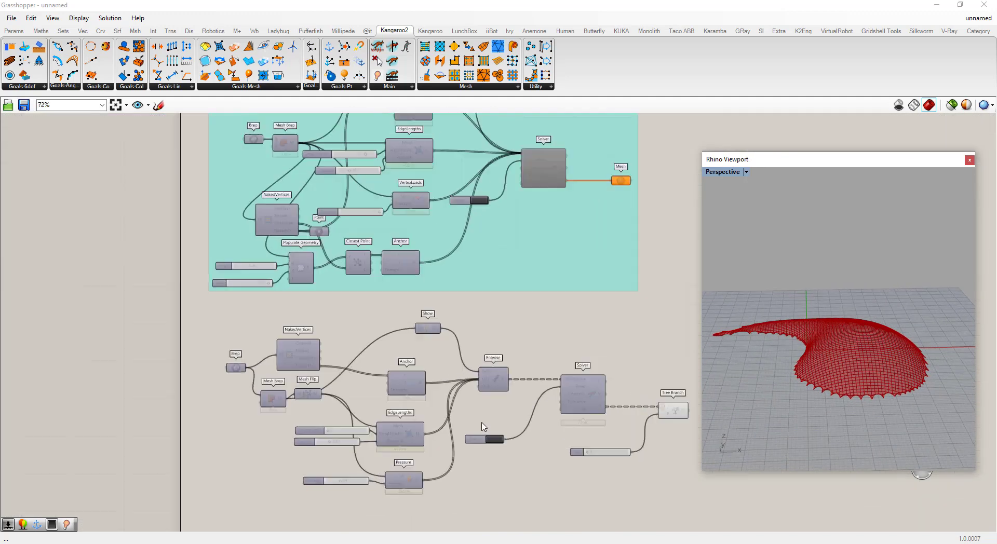
pyautogui.scroll(-2, 400, 403)
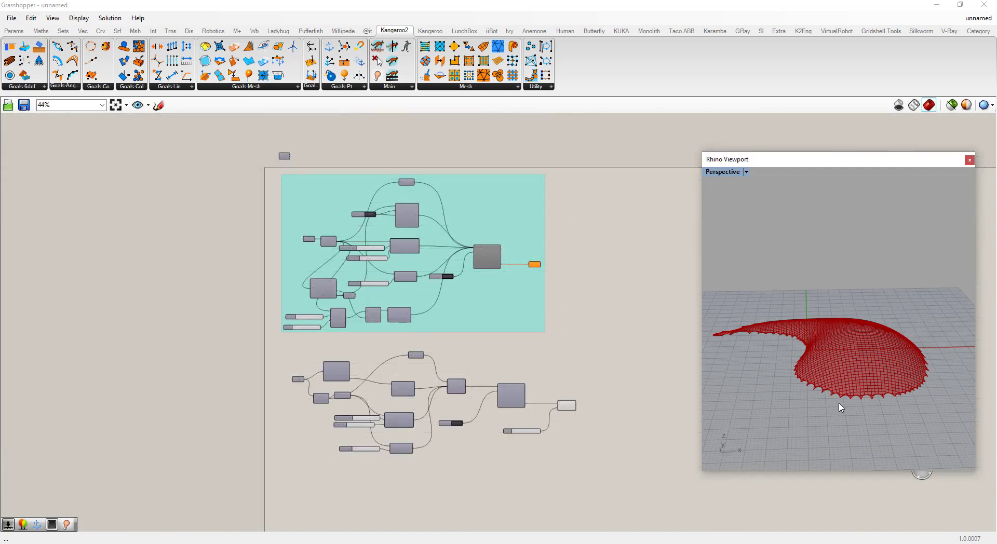